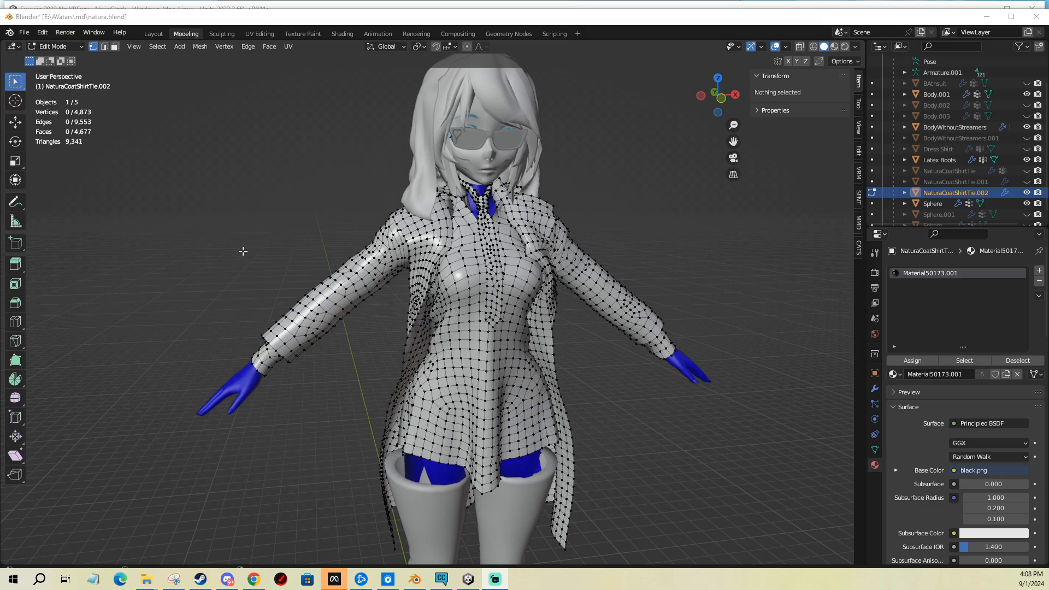
pyautogui.click(333, 291)
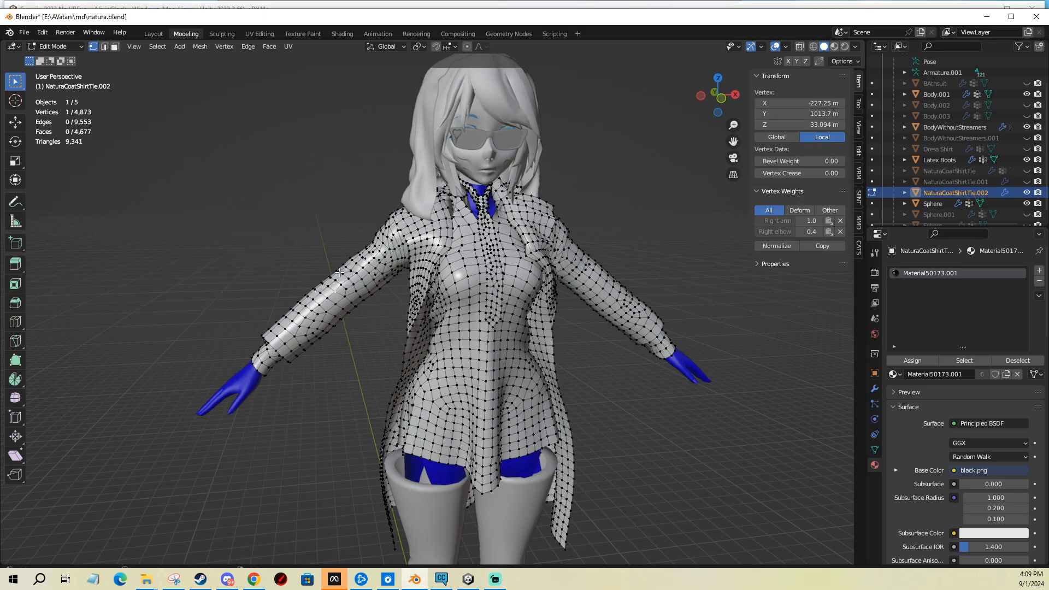
pyautogui.press('Tab')
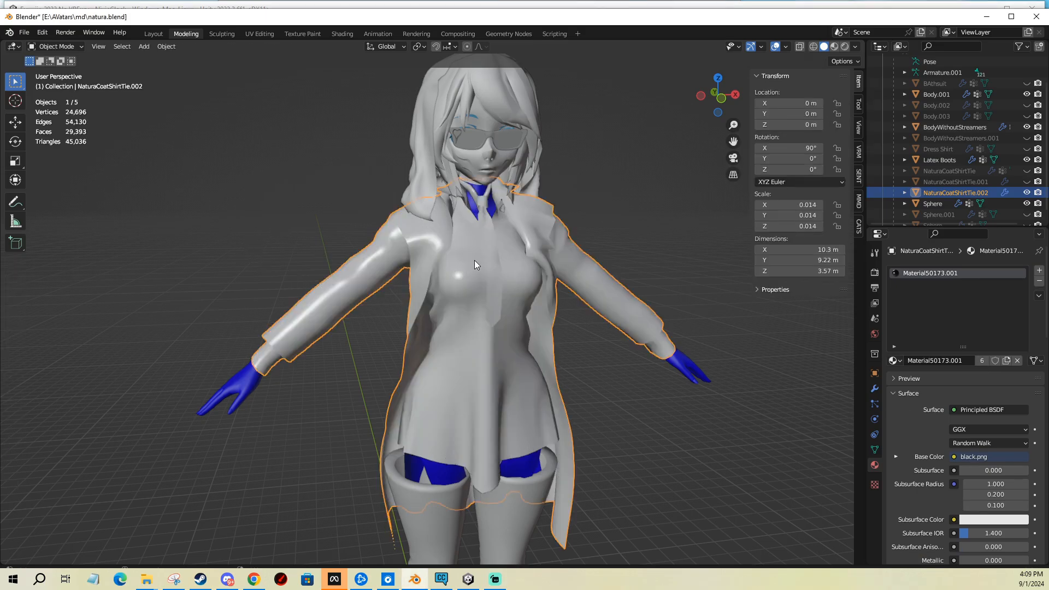
pyautogui.press('Tab')
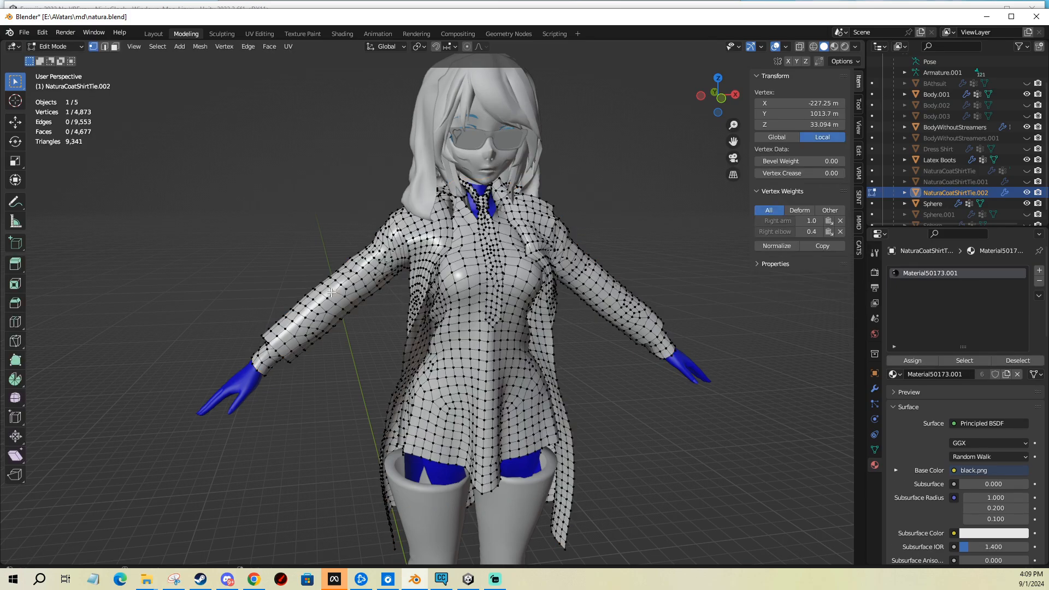
pyautogui.click(493, 244)
pyautogui.click(385, 261)
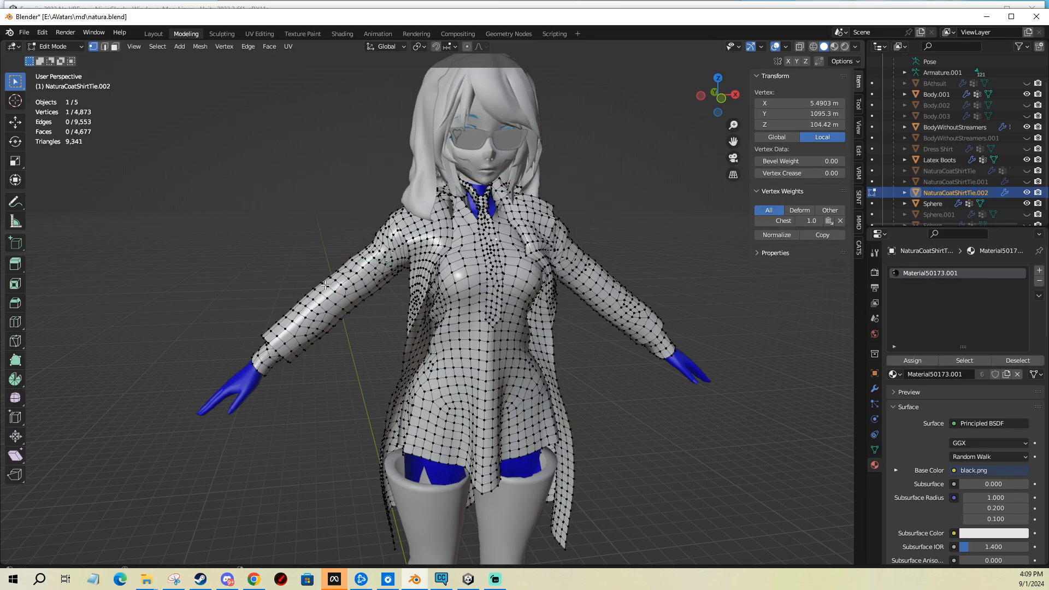
# Step: Select all geometry linked to the coat's sleeve, hide it, and reveal it again
pyautogui.click(326, 286)
pyautogui.hotkey('ctrl', 'l')
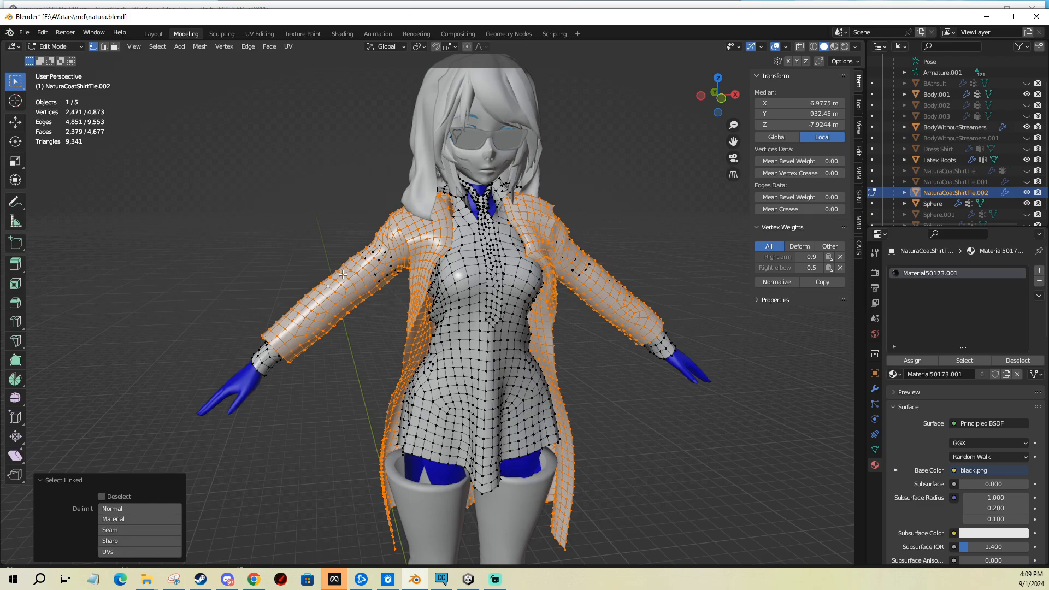
pyautogui.press('h')
pyautogui.hotkey('alt', 'h')
pyautogui.click(477, 239)
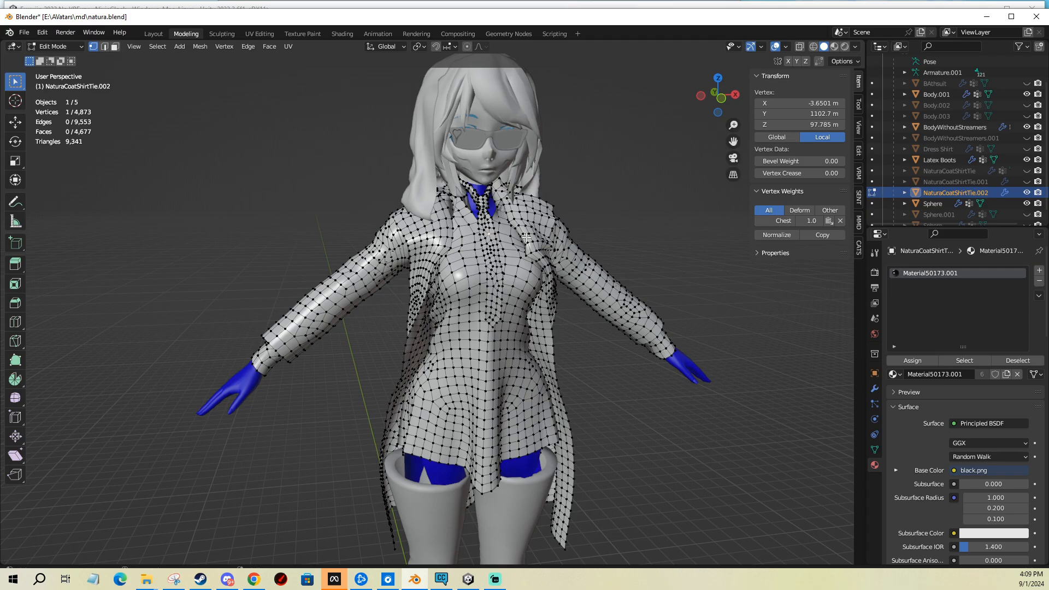
pyautogui.click(434, 241)
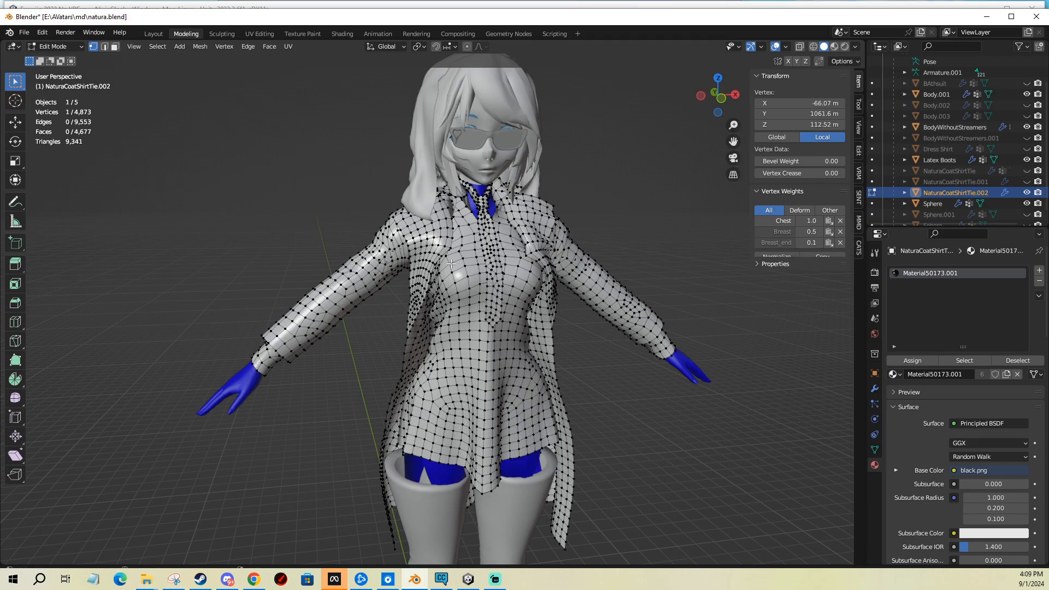
pyautogui.press('Tab')
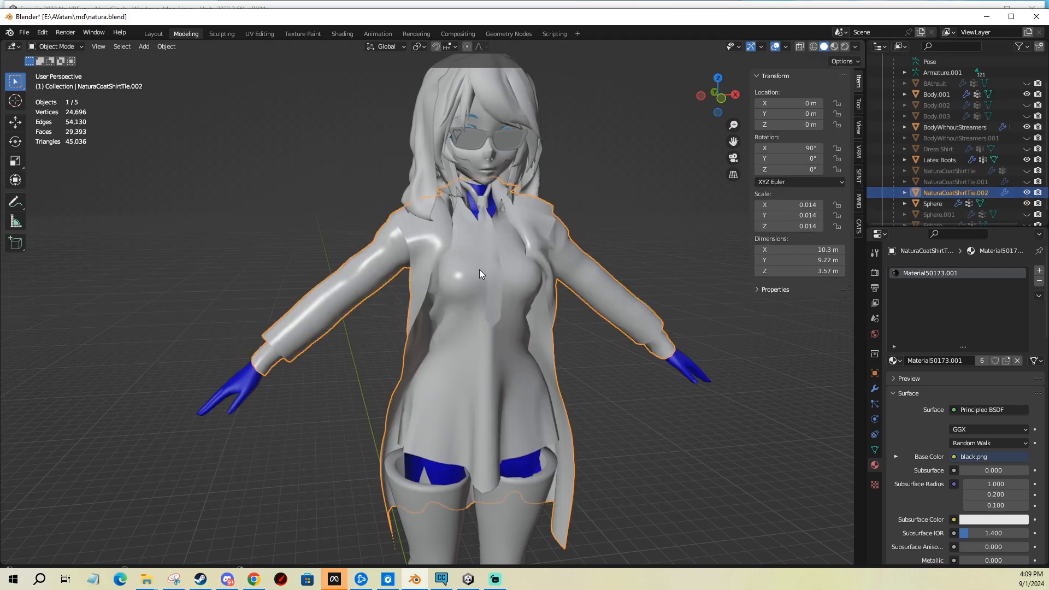
pyautogui.press('g')
pyautogui.rightClick(489, 250)
# Step: Switch to the UV Editing workspace and enter Edit Mode on the coat, shirt and tie mesh
pyautogui.click(254, 34)
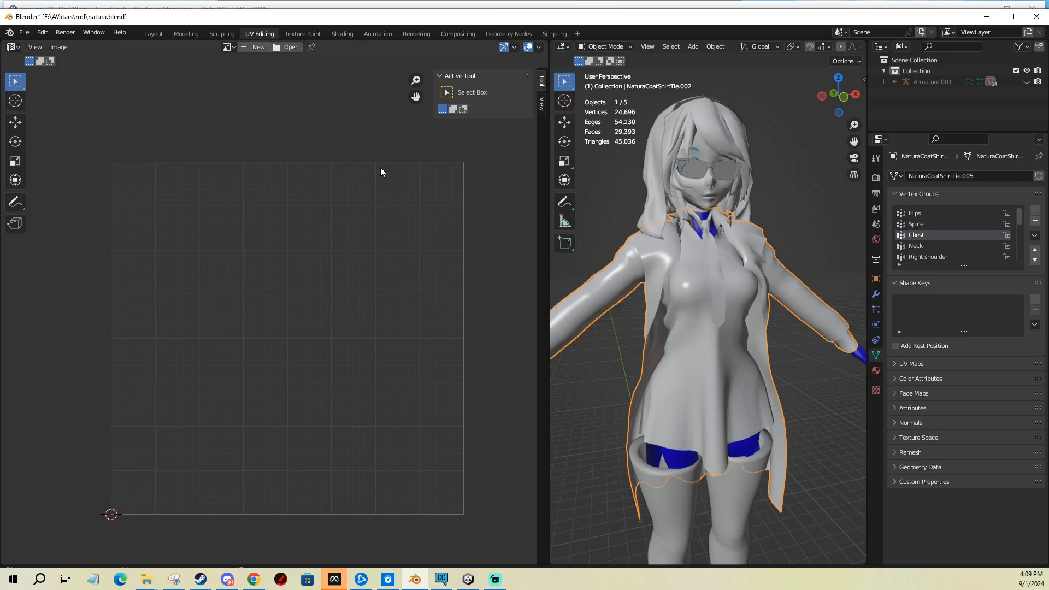
pyautogui.scroll(-3, 444, 205)
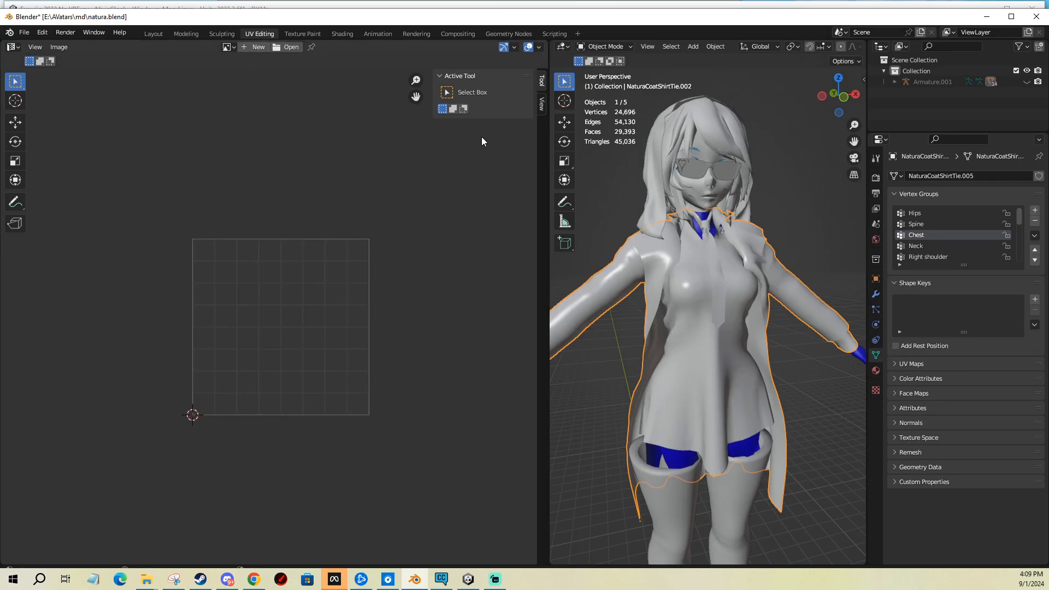
pyautogui.press('Tab')
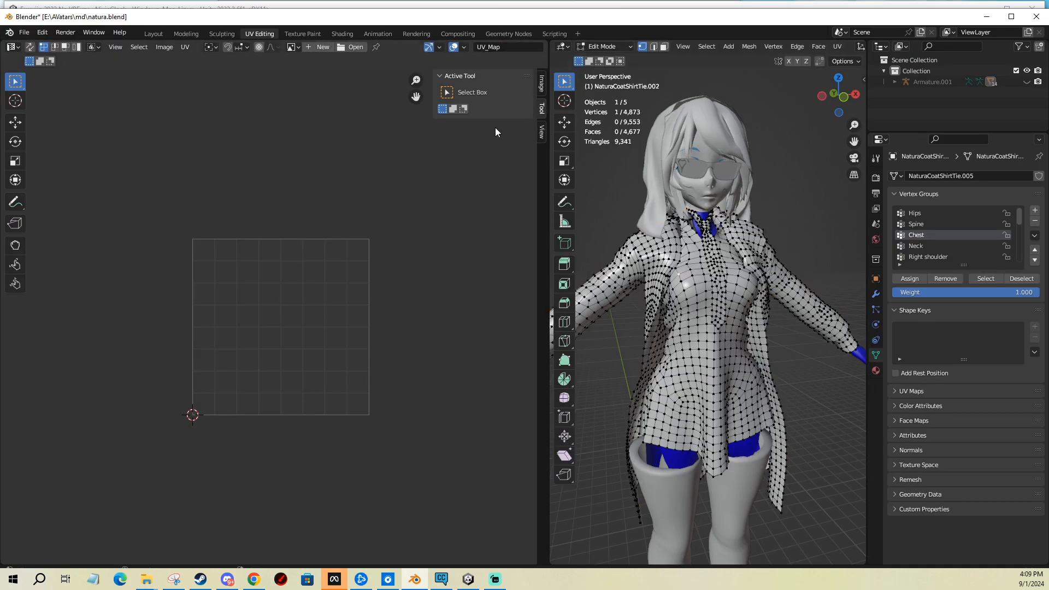
# Step: Set the UV editor's grid overlay to 4 tiles in X and 4 in Y
pyautogui.click(464, 48)
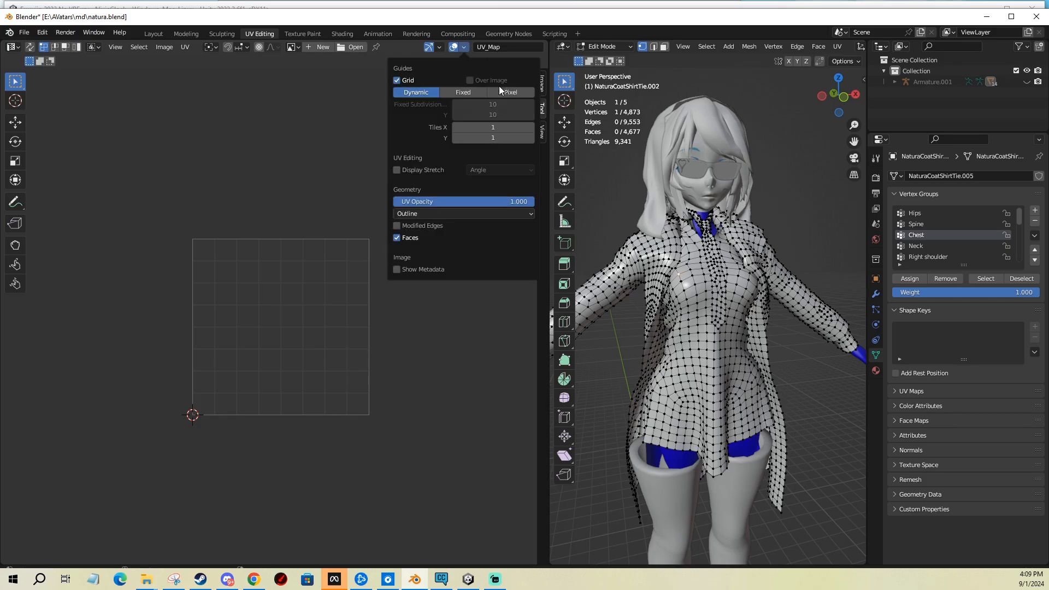
pyautogui.click(495, 126)
pyautogui.write('2')
pyautogui.press('Return')
pyautogui.click(494, 137)
pyautogui.write('2')
pyautogui.press('Return')
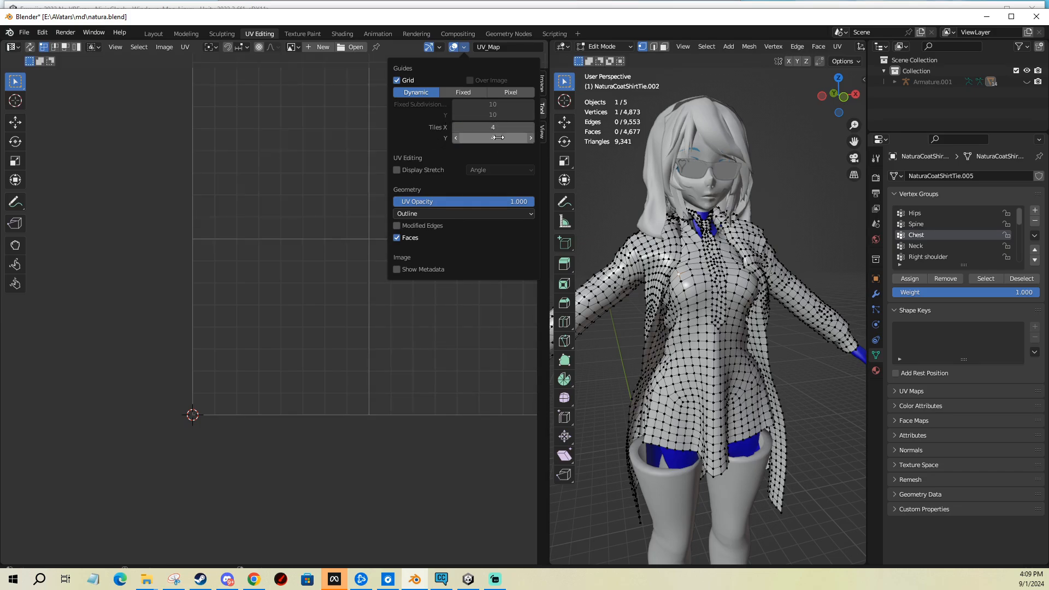
pyautogui.scroll(3, 301, 238)
pyautogui.scroll(-7, 389, 232)
pyautogui.scroll(1, 369, 247)
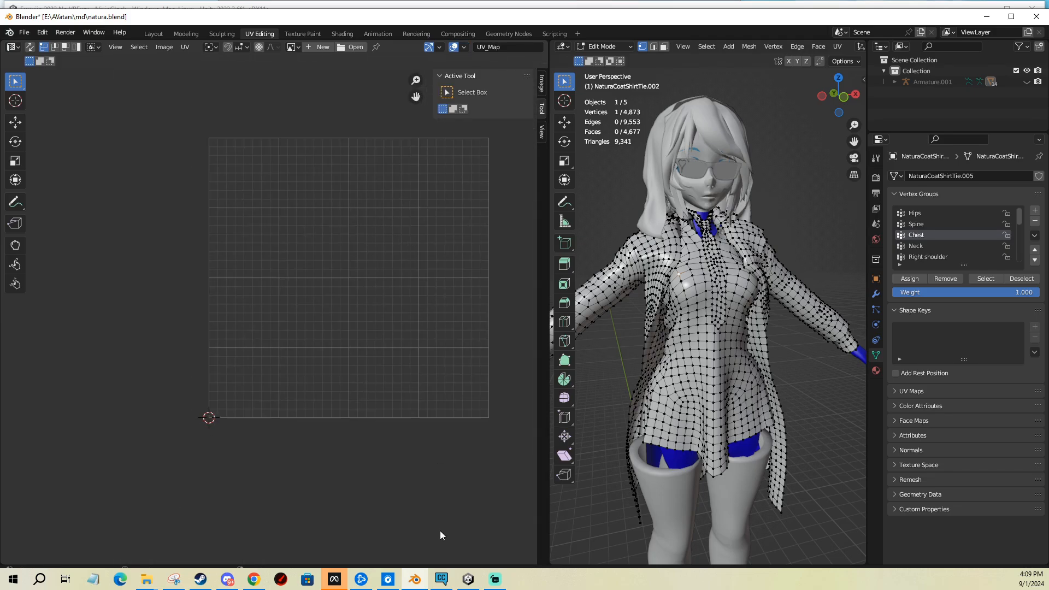
# Step: Switch to Unity and create a material named UvTileDiscard in the Geometry2 folder
pyautogui.click(468, 579)
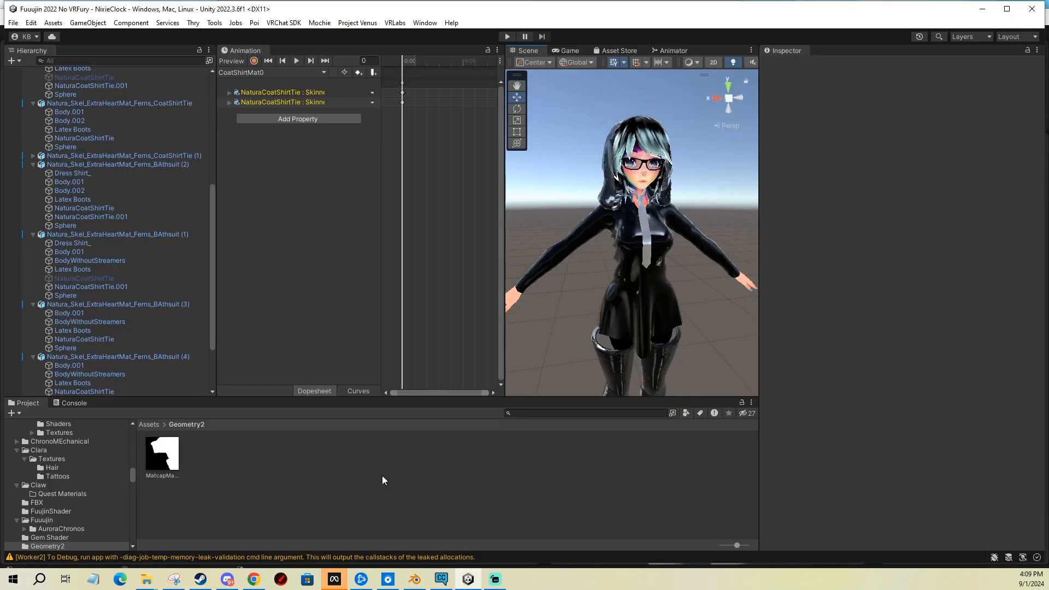
pyautogui.rightClick(279, 473)
pyautogui.moveTo(327, 106)
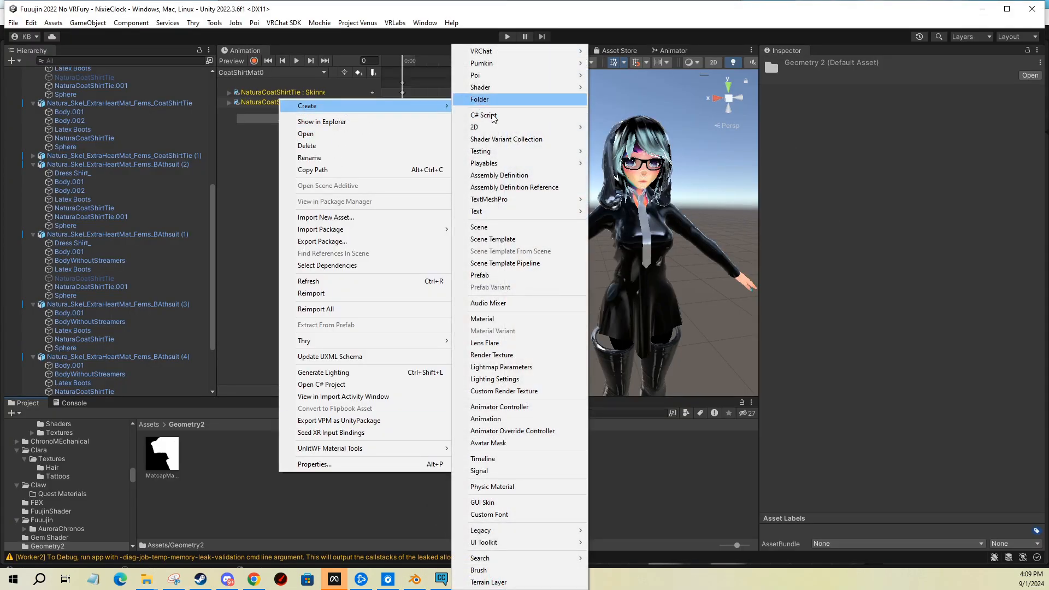
pyautogui.click(487, 319)
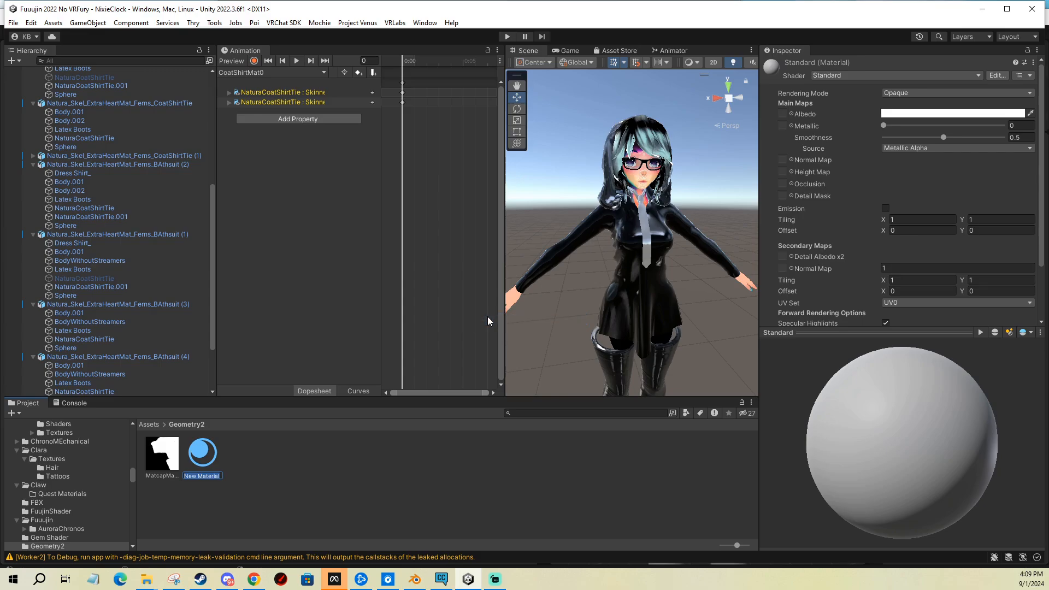
pyautogui.write('UvTileDiscard')
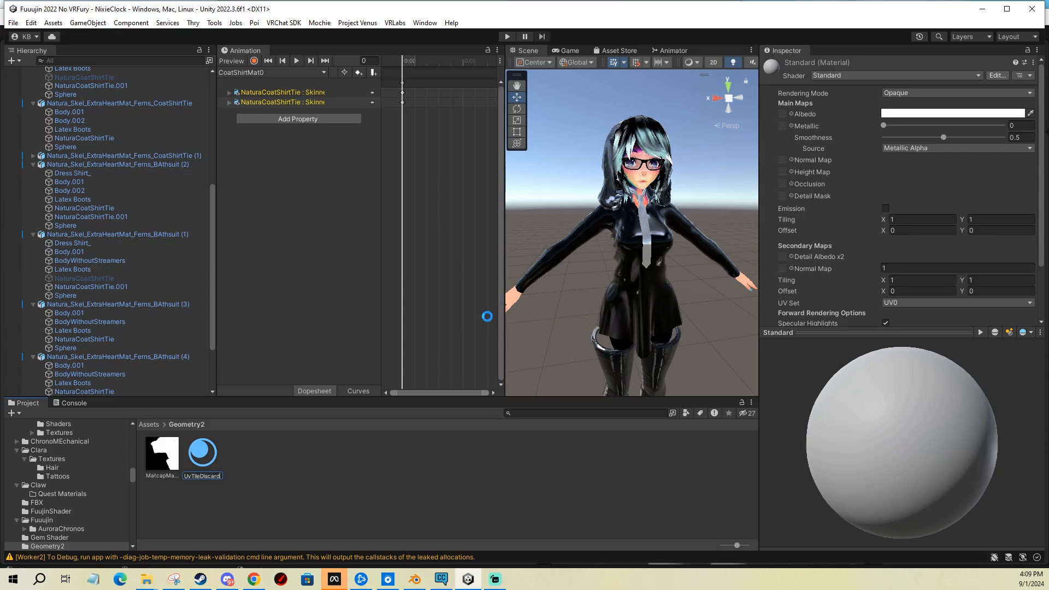
pyautogui.press('Return')
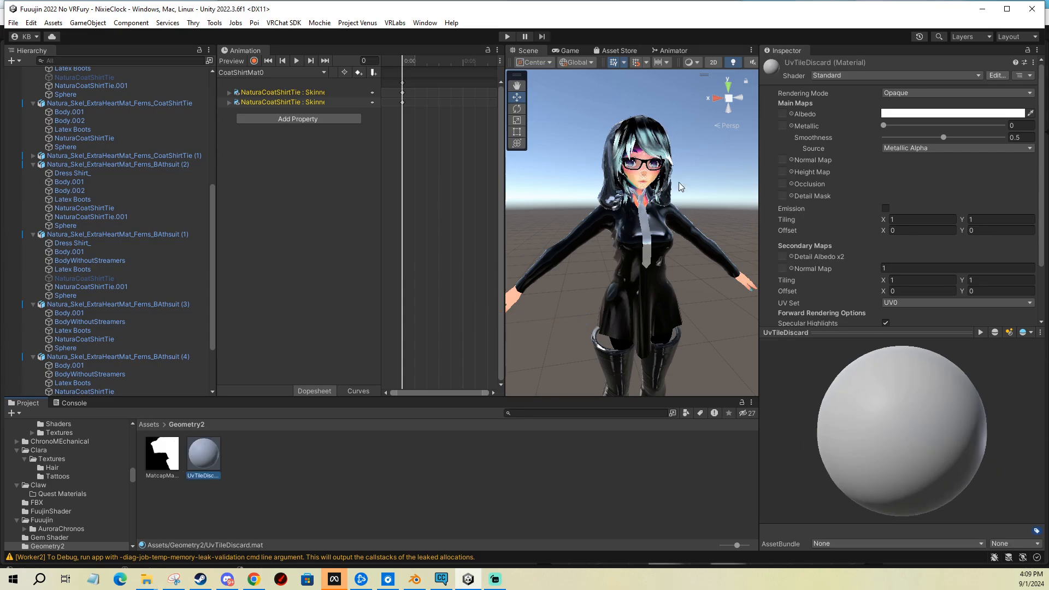
# Step: Assign the Poiyomi Toon shader to the UvTileDiscard material and expand its UV Tile Discard settings under Special FX
pyautogui.click(840, 73)
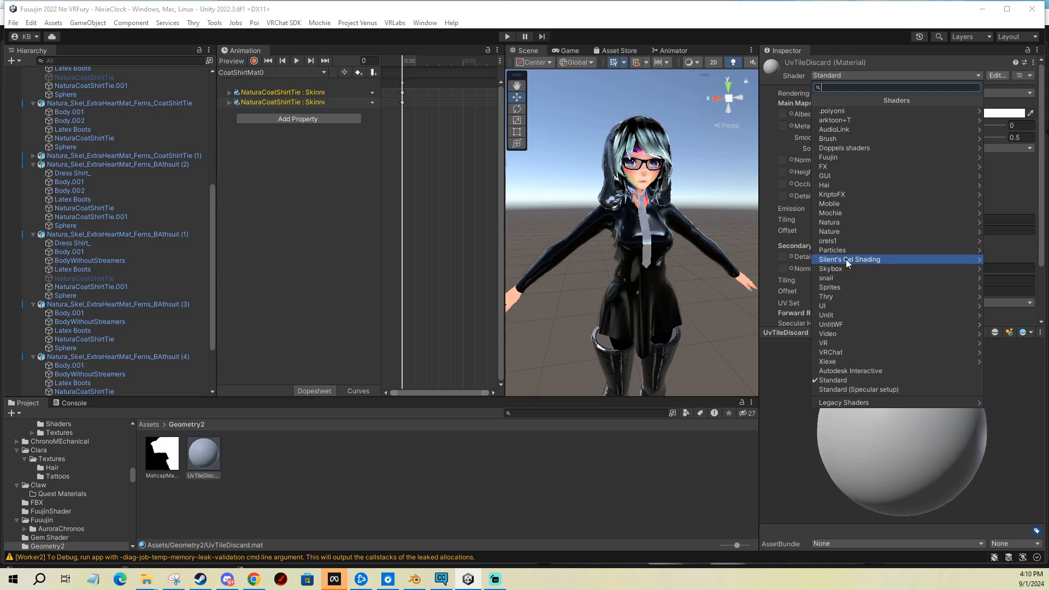
pyautogui.click(831, 111)
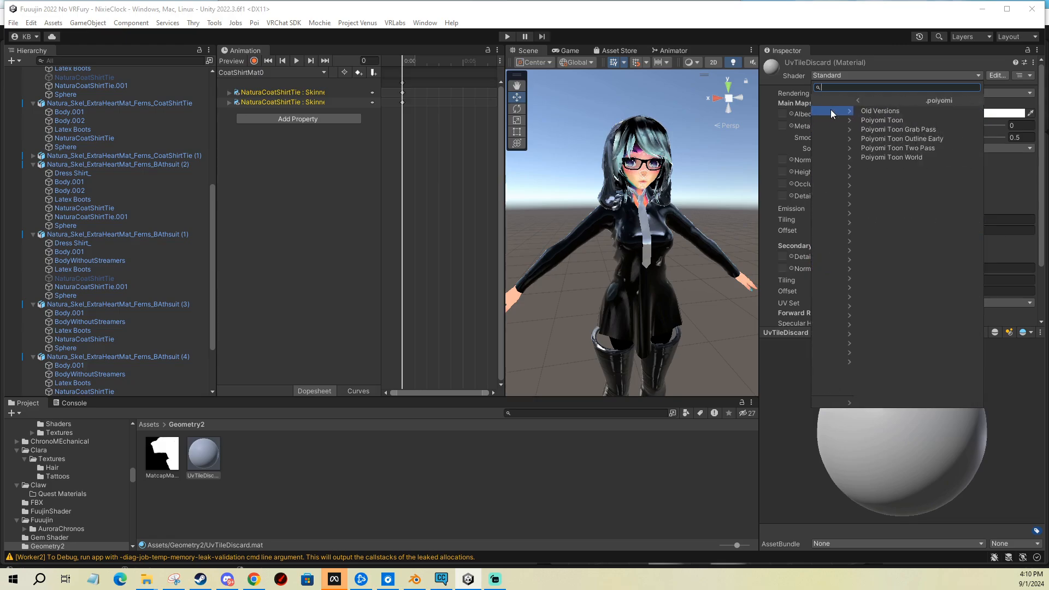
pyautogui.click(861, 120)
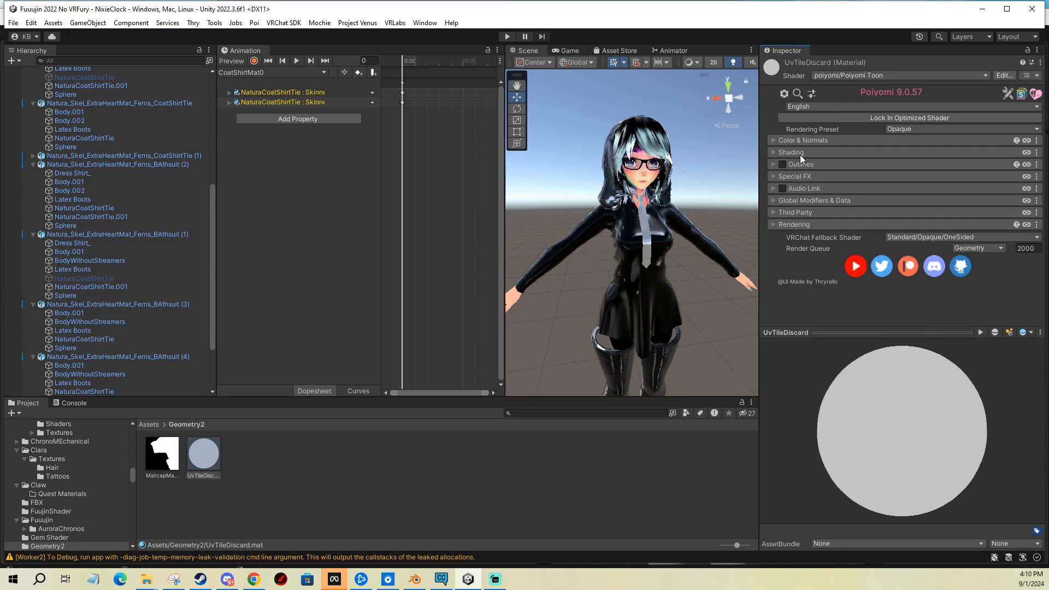
pyautogui.click(802, 176)
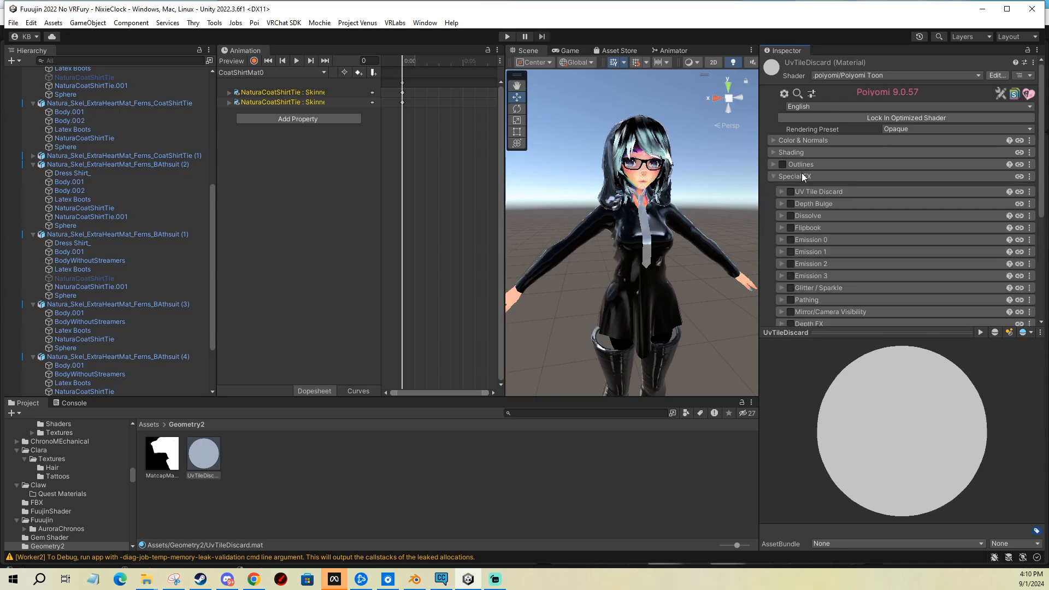
pyautogui.click(782, 192)
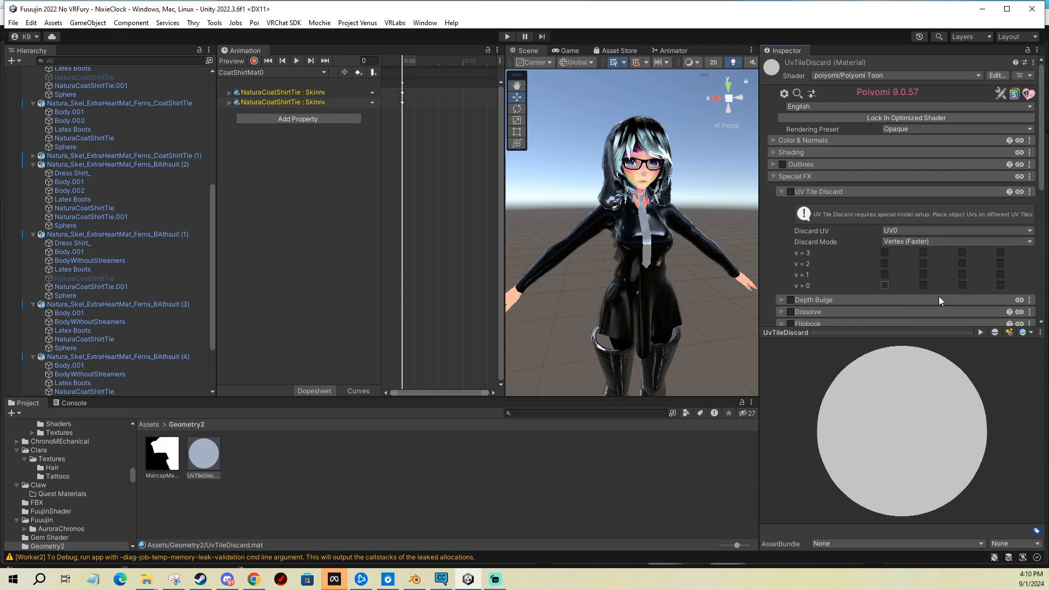
# Step: Switch back to Blender, select the whole clothing mesh and examine how its UV islands are laid out in the tile grid
pyautogui.hotkey('alt', 'Tab')
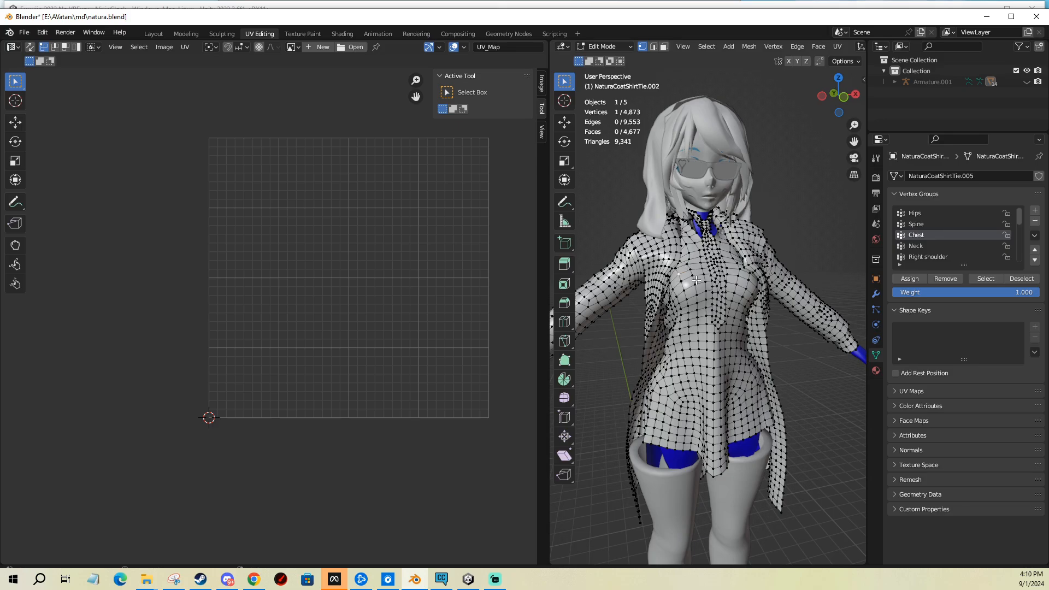
pyautogui.press('a')
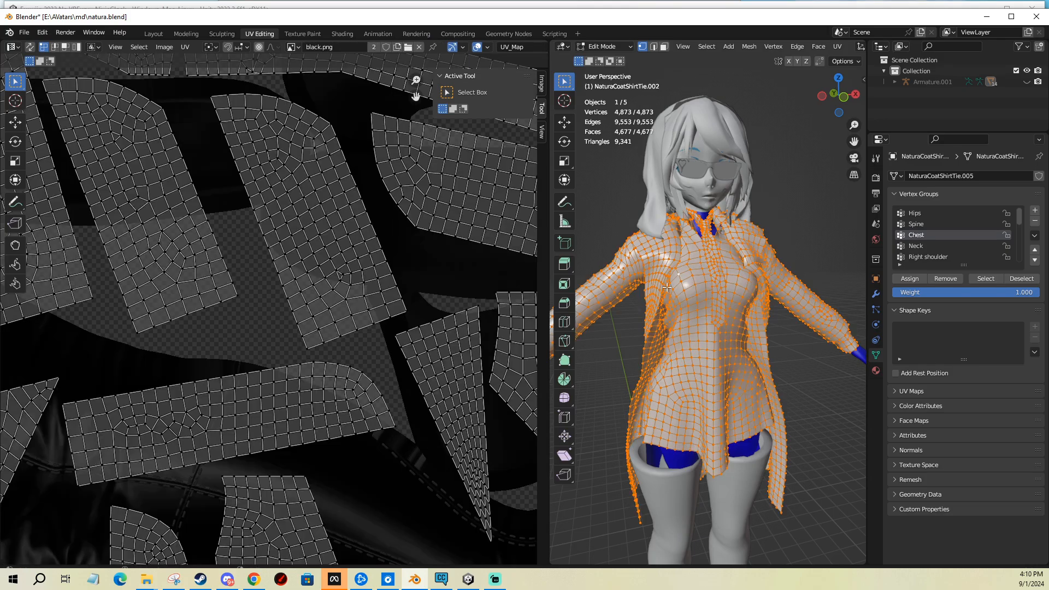
pyautogui.scroll(-8, 355, 279)
pyautogui.scroll(-1, 378, 251)
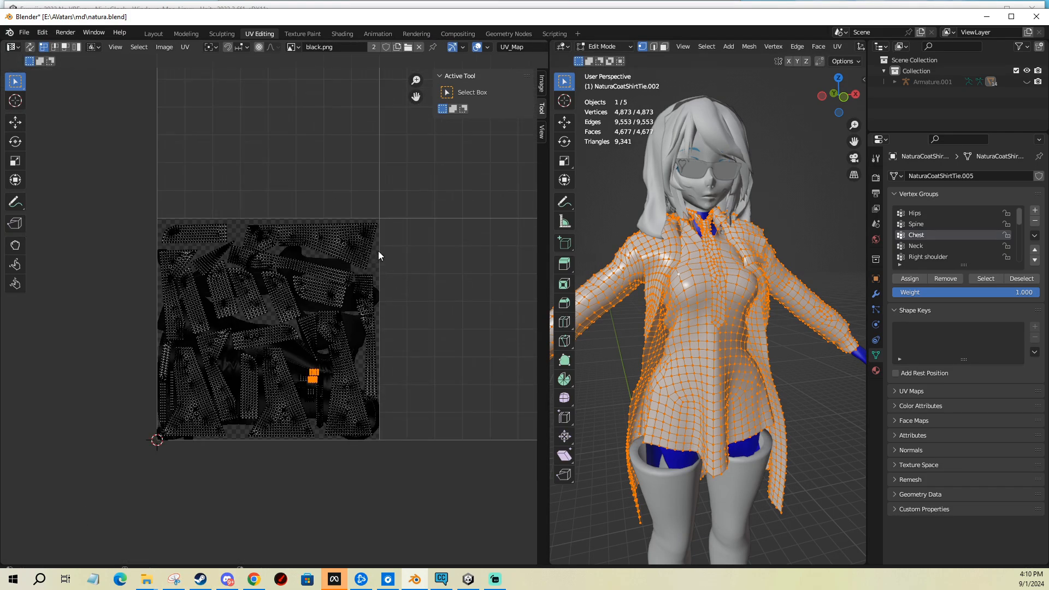
pyautogui.scroll(3, 400, 261)
pyautogui.scroll(-2, 411, 310)
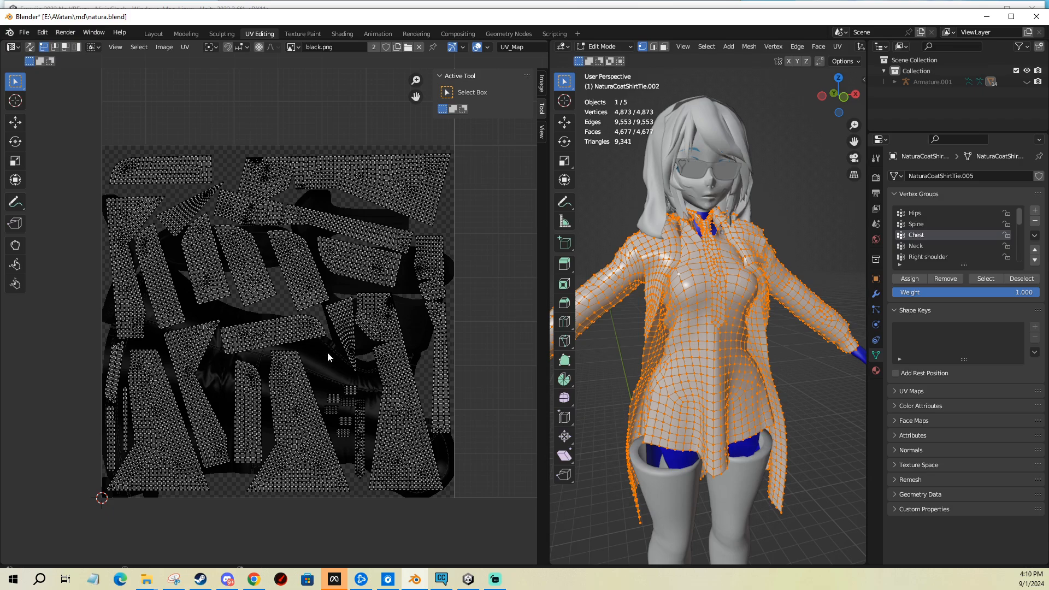
pyautogui.scroll(1, 273, 361)
pyautogui.moveTo(345, 352); pyautogui.dragTo(387, 354, button='middle')
pyautogui.scroll(4, 423, 306)
pyautogui.scroll(-5, 381, 291)
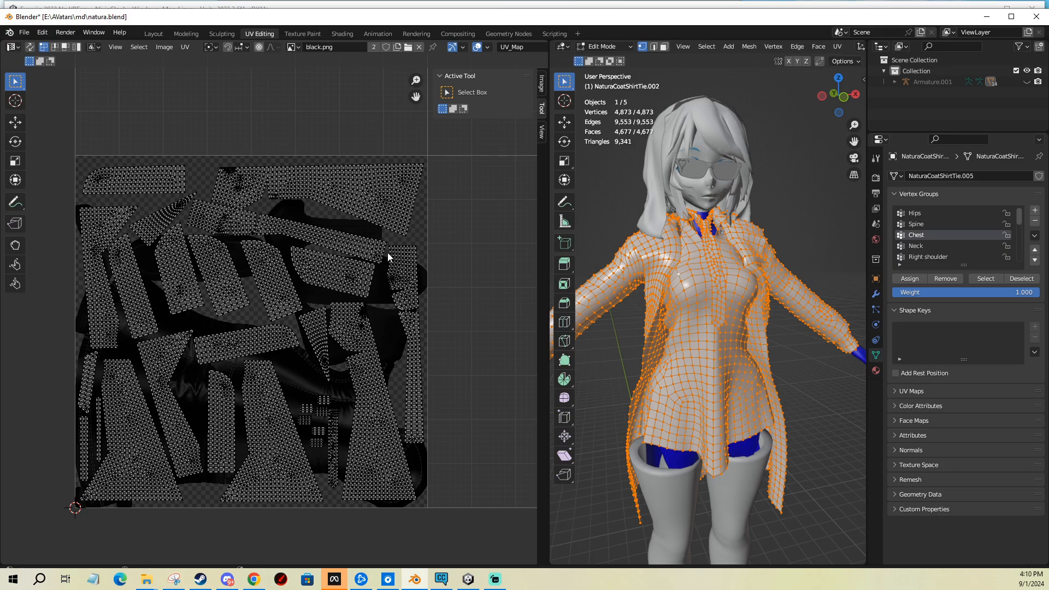
# Step: Clear the mesh selection and select only the linked geometry of the coat to display its UV islands
pyautogui.moveTo(680, 252); pyautogui.dragTo(658, 259, button='middle')
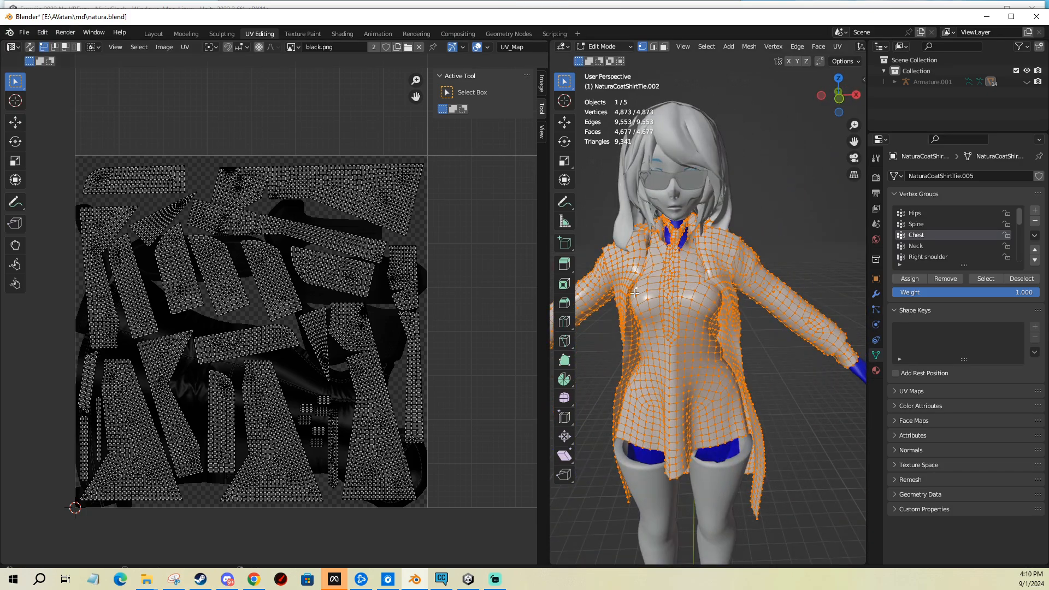
pyautogui.moveTo(634, 294)
pyautogui.mouseDown(button='middle')
pyautogui.moveTo(694, 310)
pyautogui.moveTo(642, 275)
pyautogui.mouseUp(button='middle')
pyautogui.scroll(-1, 248, 283)
pyautogui.hotkey('alt', 'a')
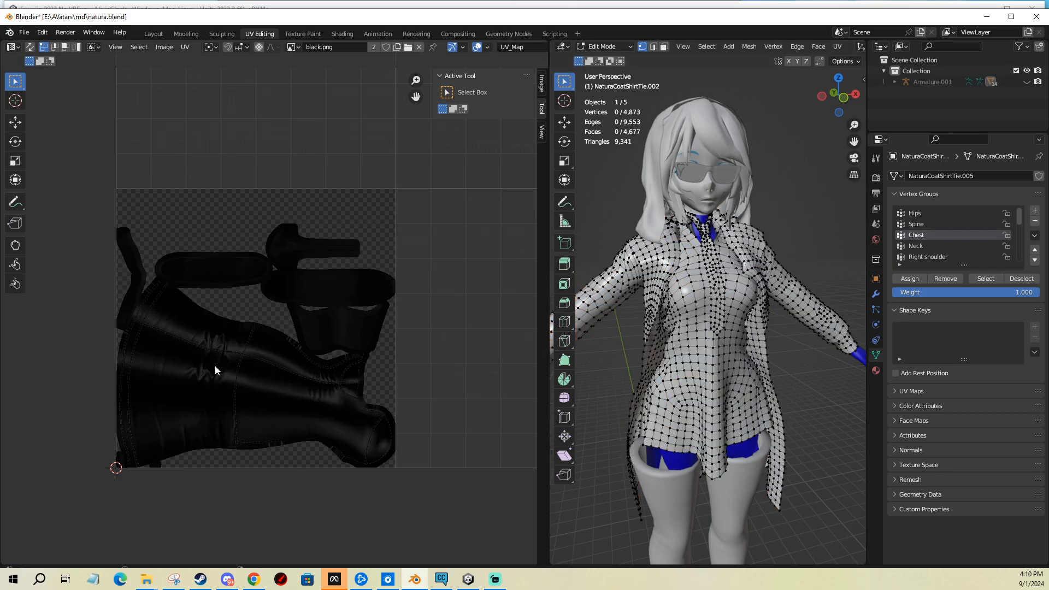
pyautogui.moveTo(423, 258); pyautogui.dragTo(406, 281, button='middle')
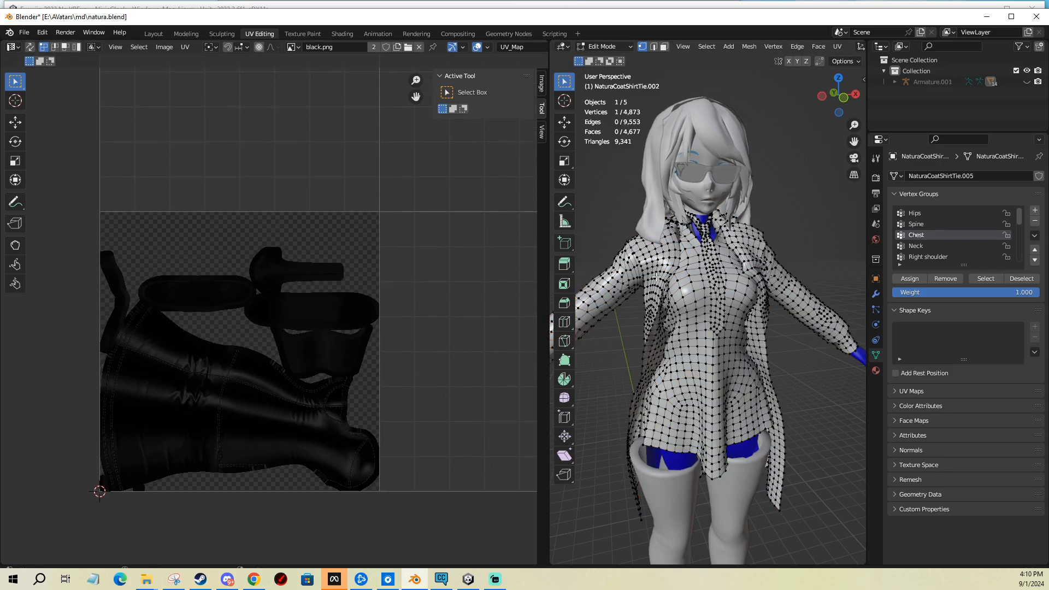
pyautogui.press('l')
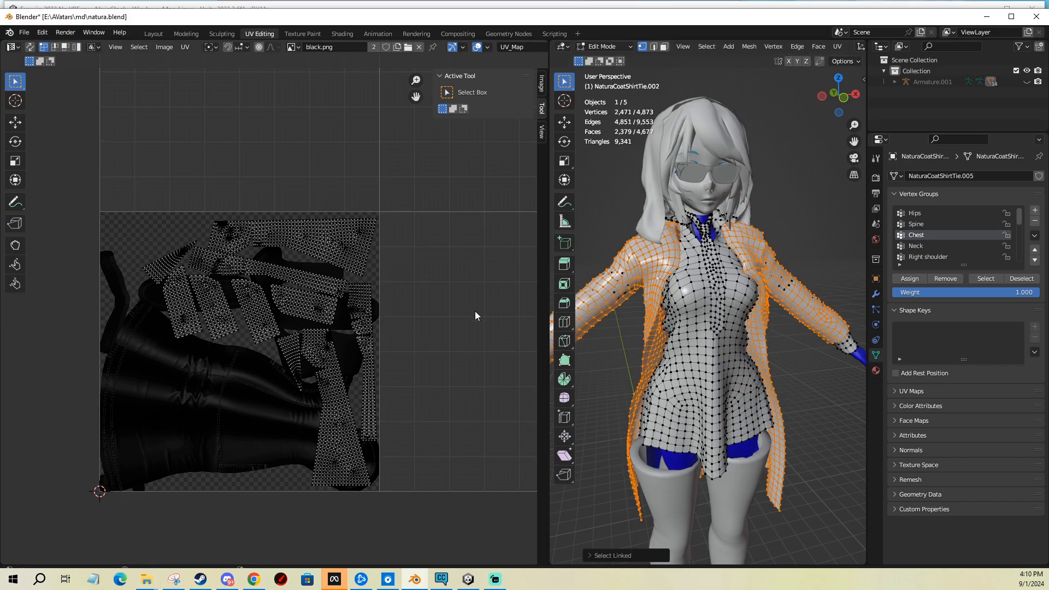
pyautogui.scroll(-1, 422, 322)
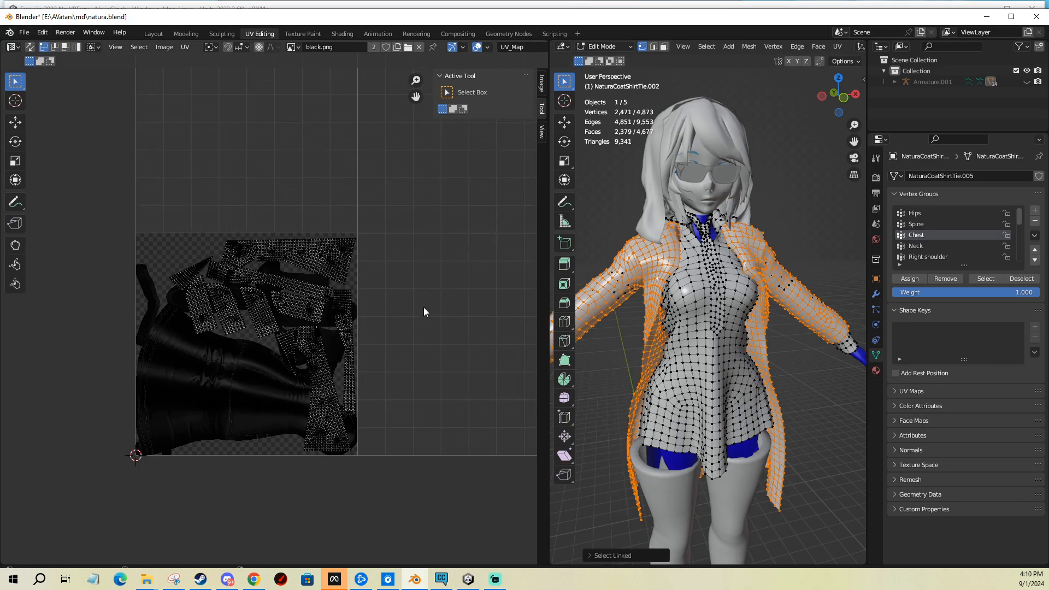
pyautogui.scroll(2, 424, 312)
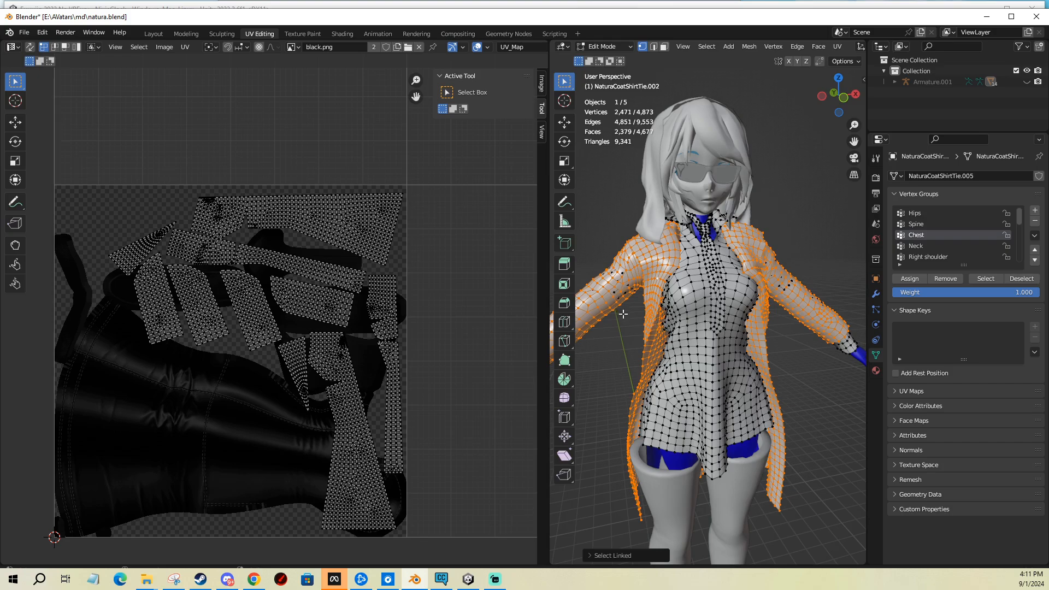
# Step: Select all of the coat's UV islands in the UV editor, with the neighbouring tiles in view
pyautogui.moveTo(623, 315); pyautogui.dragTo(584, 330, button='middle')
pyautogui.scroll(-1, 301, 344)
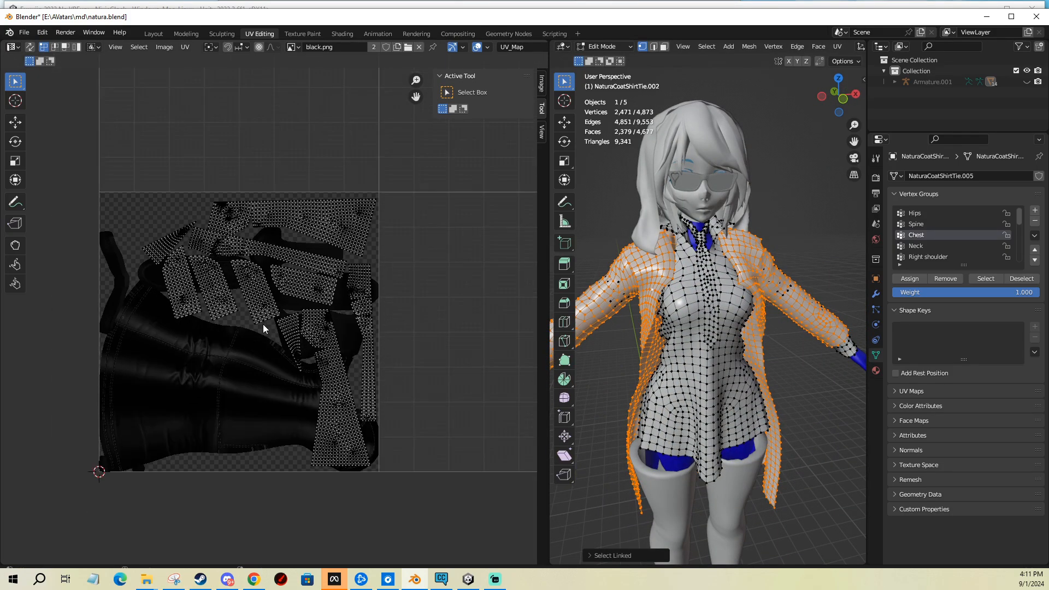
pyautogui.press('a')
pyautogui.scroll(-1, 306, 328)
pyautogui.moveTo(350, 331); pyautogui.dragTo(290, 355, button='middle')
pyautogui.scroll(-1, 282, 351)
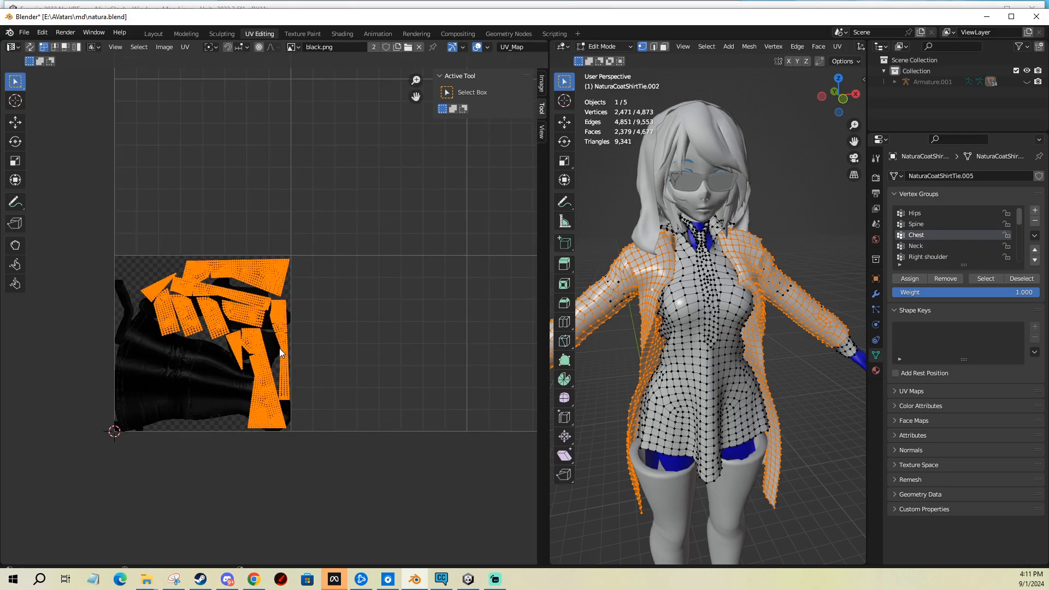
pyautogui.scroll(-1, 201, 346)
pyautogui.moveTo(369, 320); pyautogui.dragTo(323, 323, button='middle')
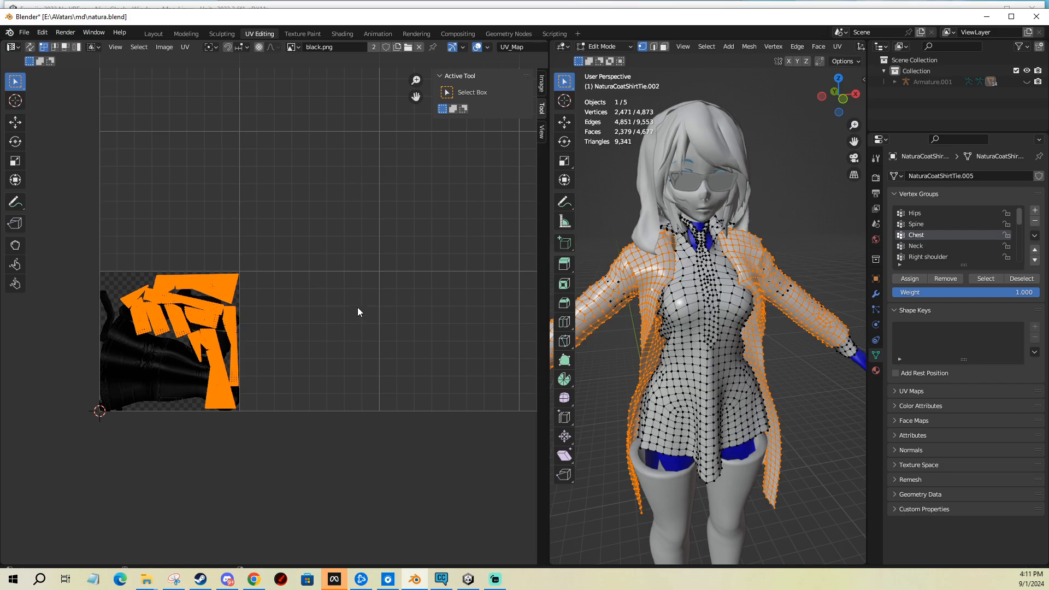
# Step: Check the UV Tile Discard grid in Unity, return to Blender and move the coat's UV islands 1 m along X into the adjacent tile
pyautogui.hotkey('alt', 'Tab')
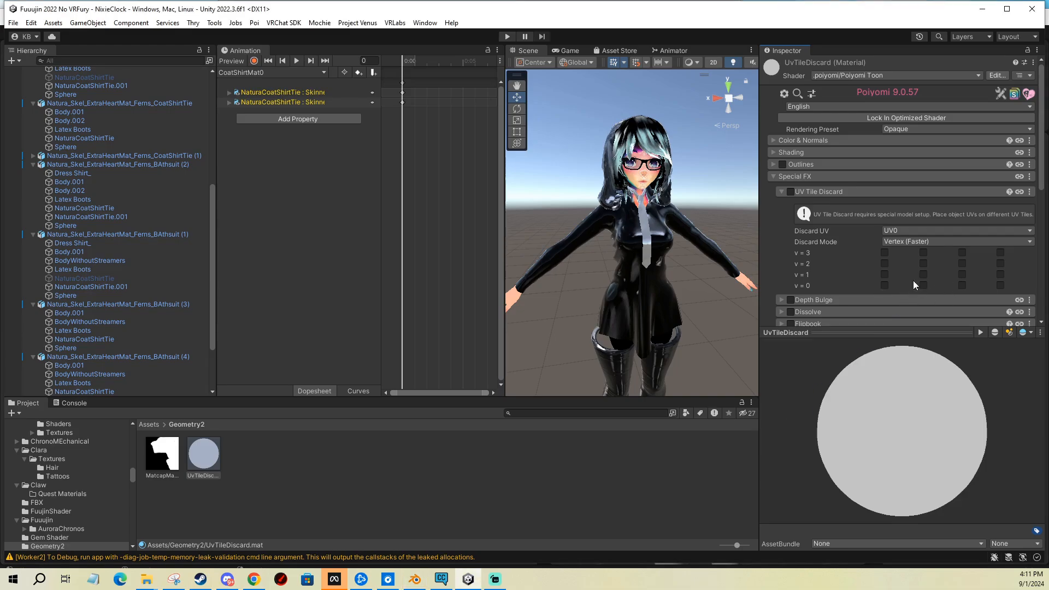
pyautogui.hotkey('alt', 'Tab')
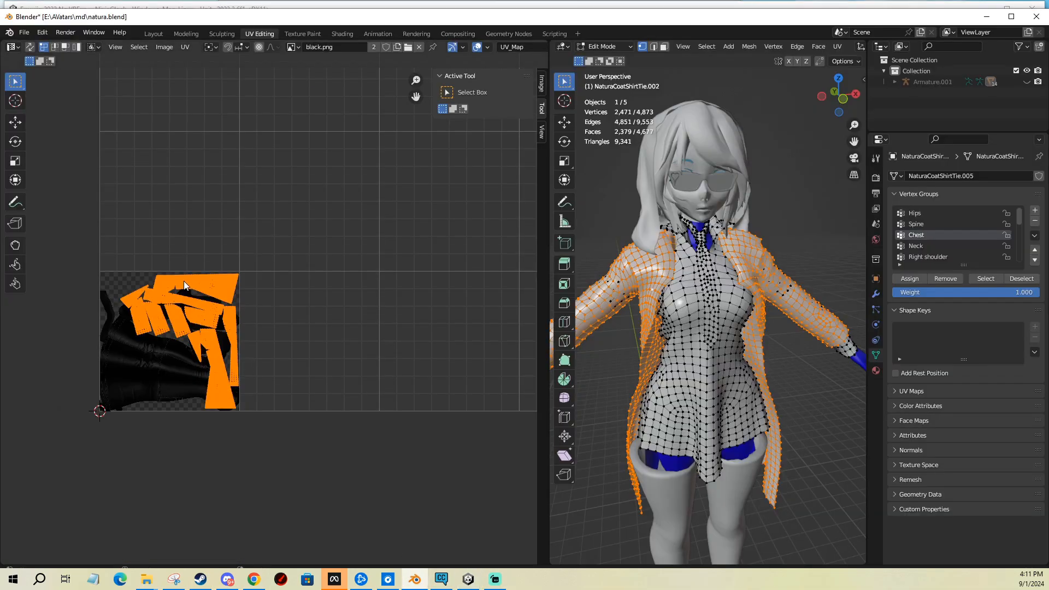
pyautogui.press('g')
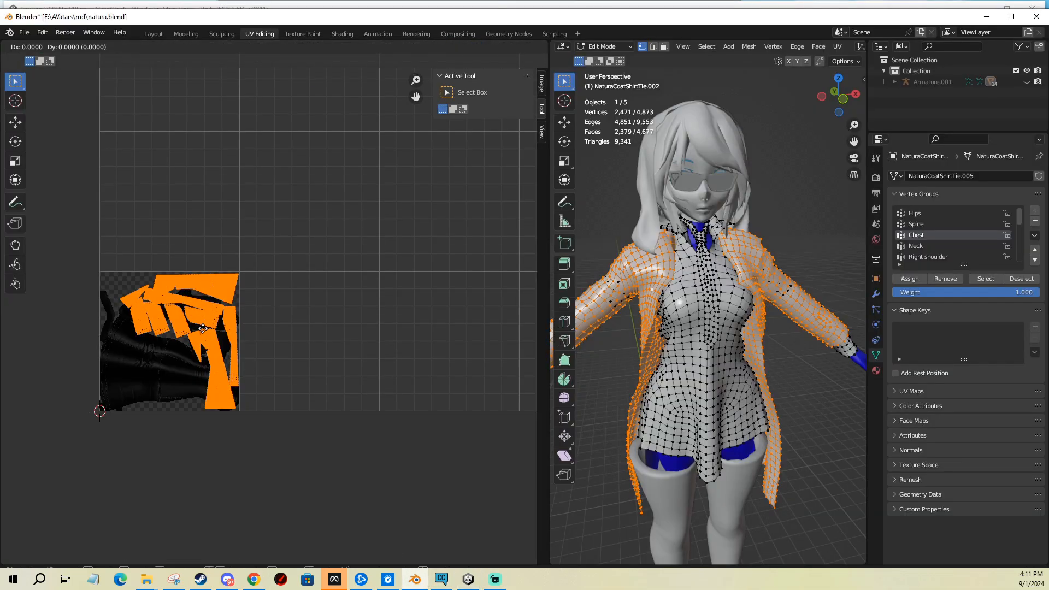
pyautogui.press('x')
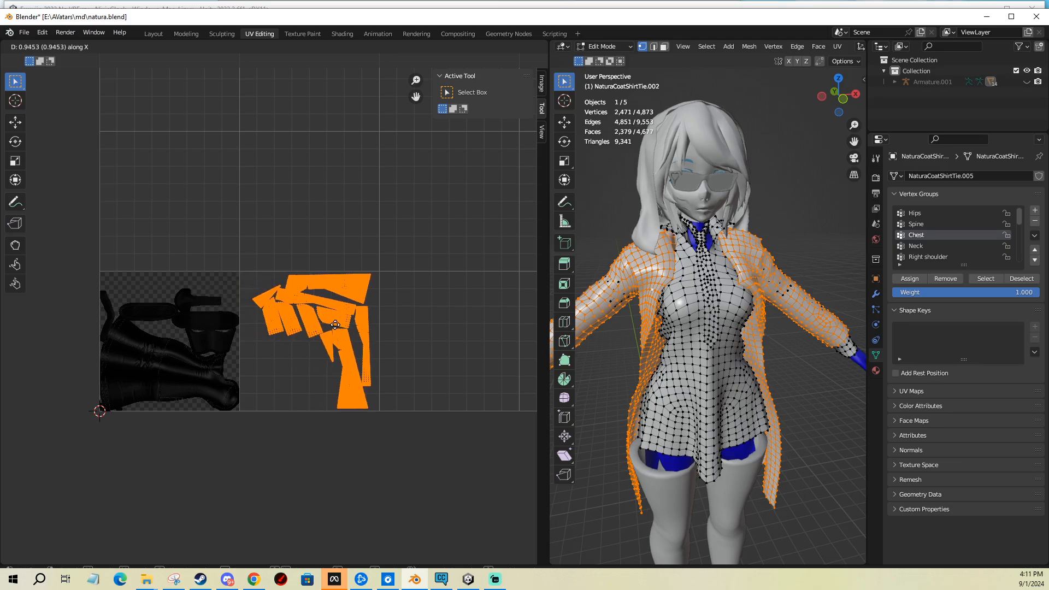
pyautogui.click(335, 325)
pyautogui.click(166, 494)
pyautogui.write('1')
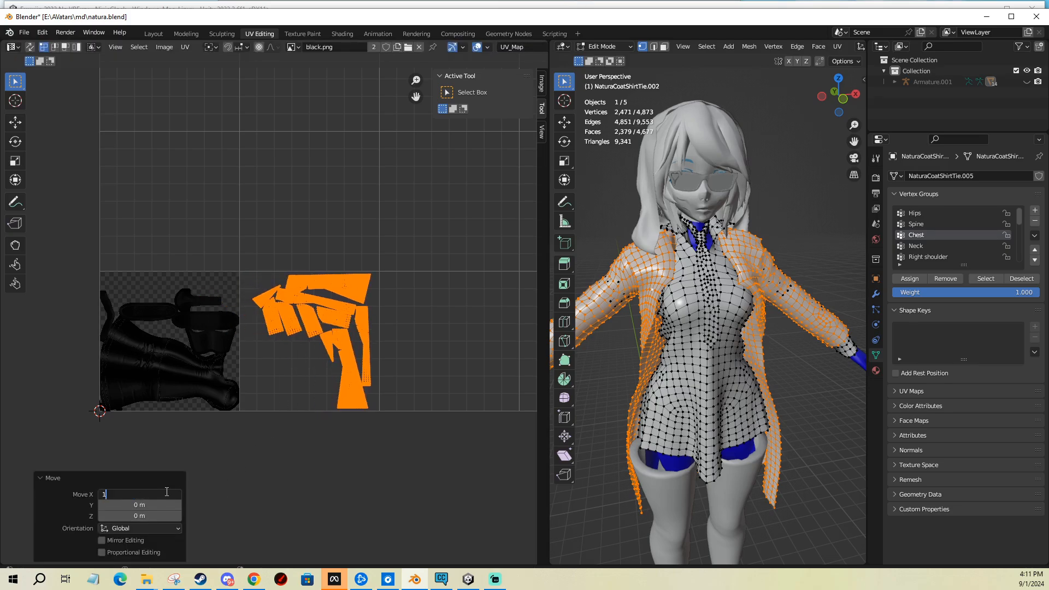
pyautogui.press('Return')
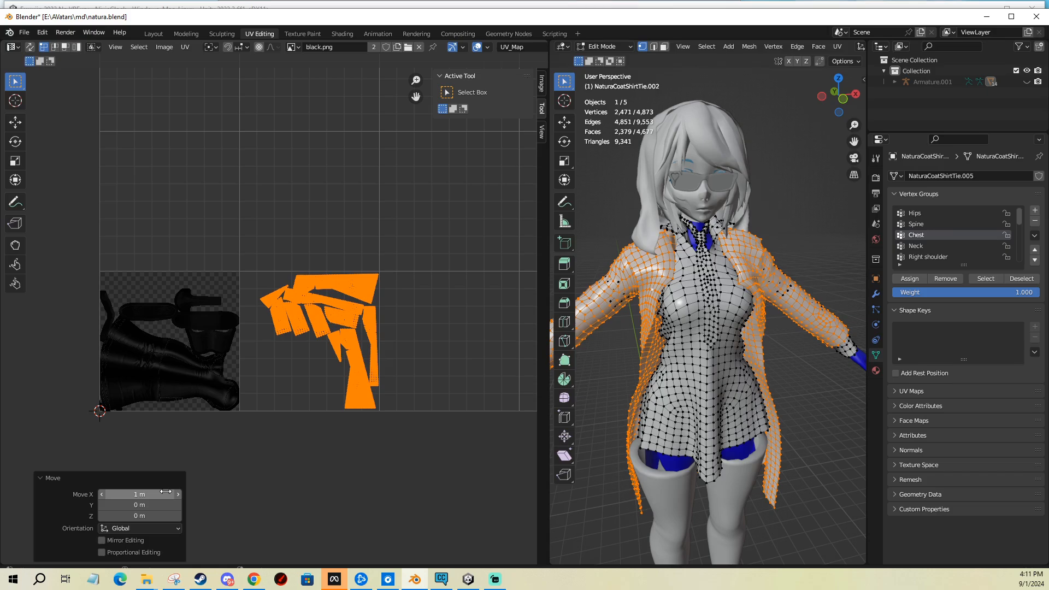
# Step: Examine the whole UV tile grid and where the coat's UV islands sit relative to the original tile
pyautogui.moveTo(384, 271); pyautogui.dragTo(424, 309, button='middle')
pyautogui.scroll(-1, 432, 284)
pyautogui.moveTo(440, 246); pyautogui.dragTo(399, 267, button='middle')
pyautogui.scroll(-1, 398, 316)
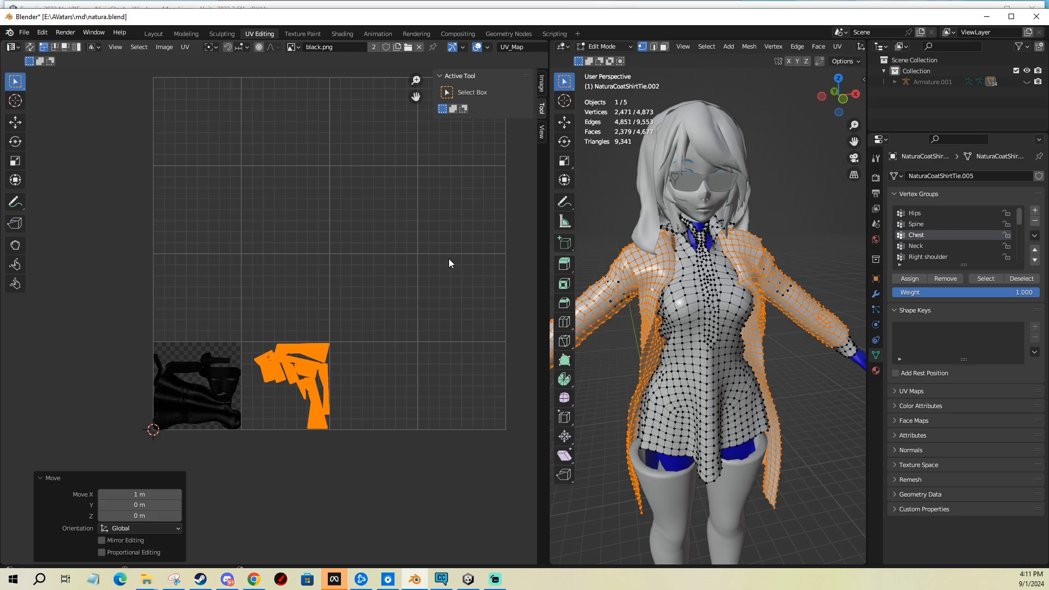
pyautogui.moveTo(250, 370); pyautogui.dragTo(268, 344, button='middle')
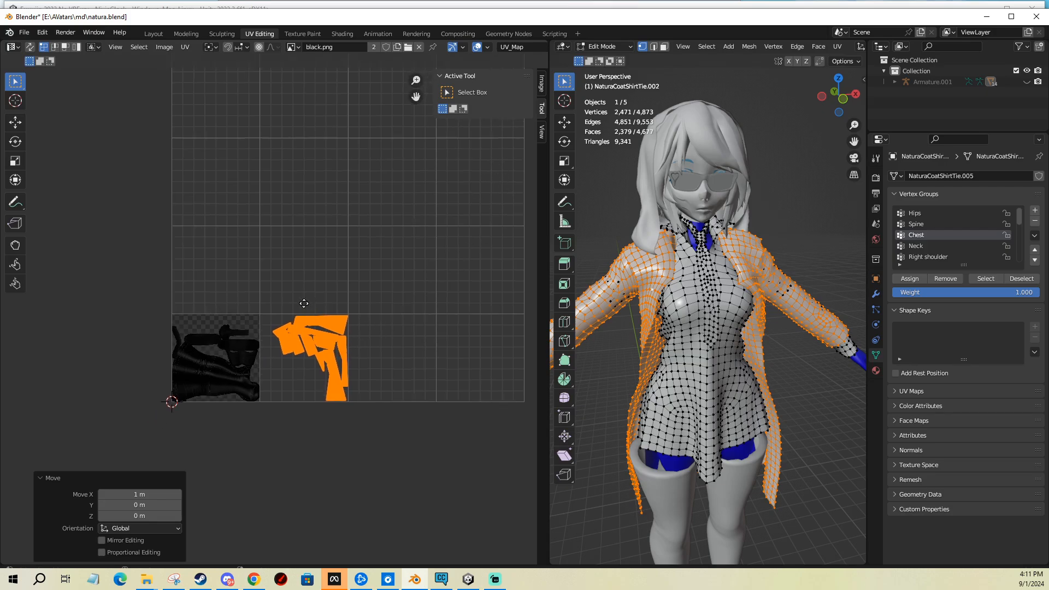
pyautogui.scroll(4, 362, 313)
pyautogui.scroll(-3, 421, 296)
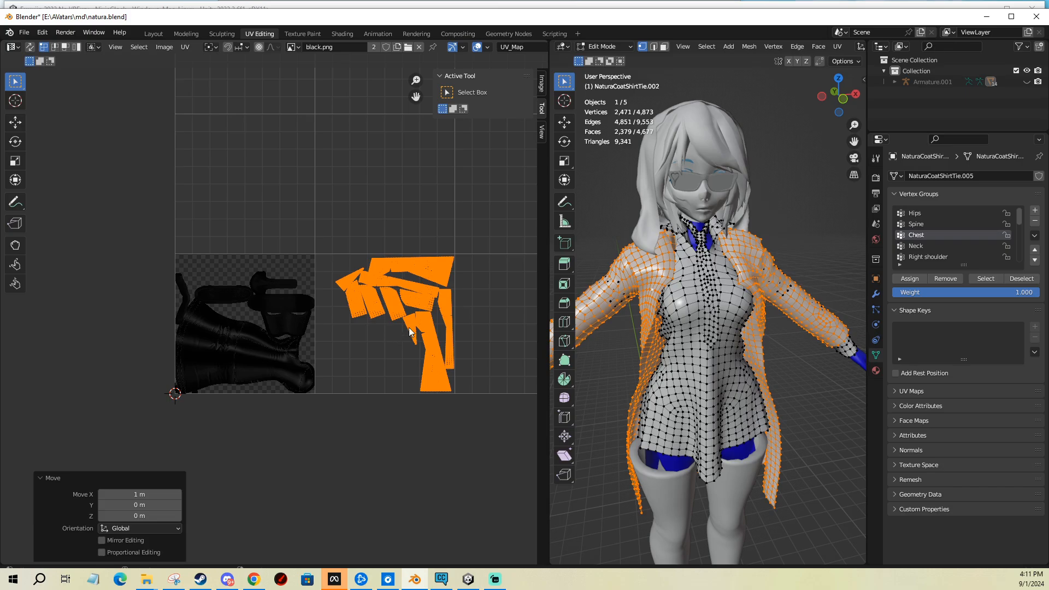
pyautogui.scroll(1, 274, 373)
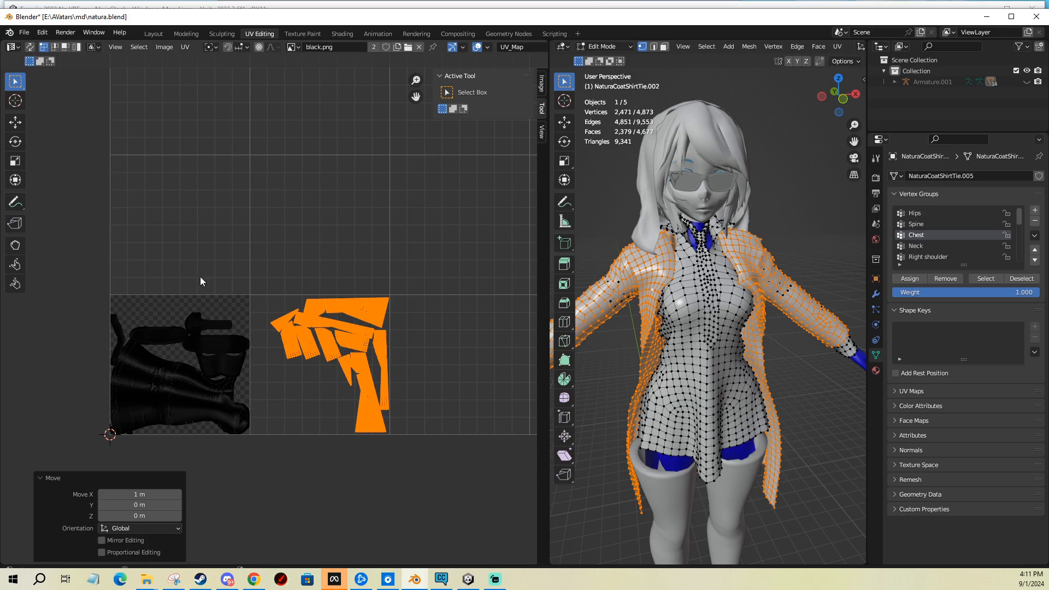
pyautogui.moveTo(327, 323); pyautogui.dragTo(374, 299, button='middle')
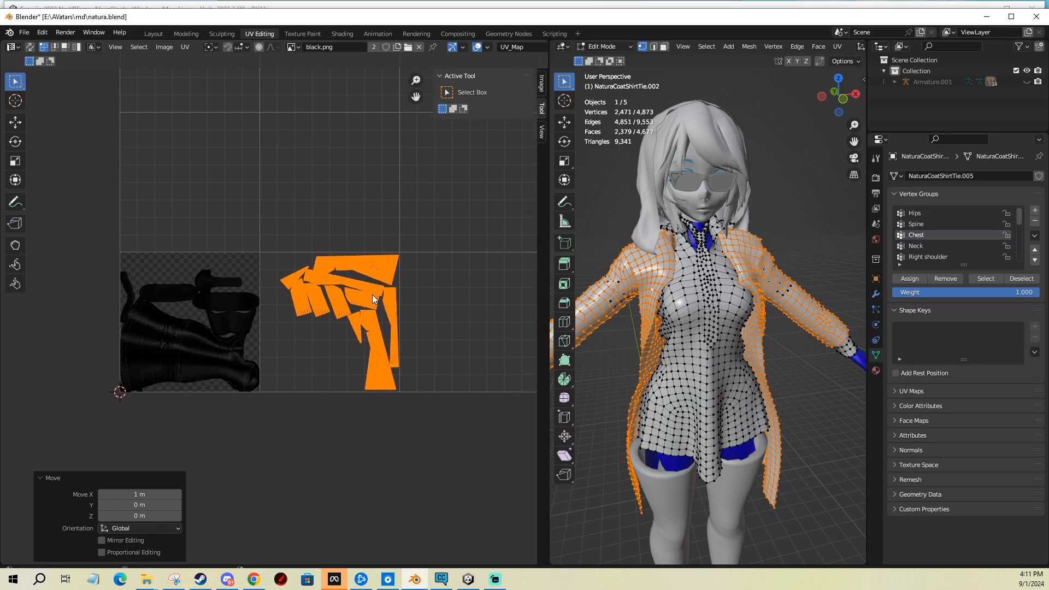
# Step: Select the linked geometry of the tie and move its UV islands 2 m along X into the third tile
pyautogui.click(706, 264)
pyautogui.hotkey('ctrl', 'l')
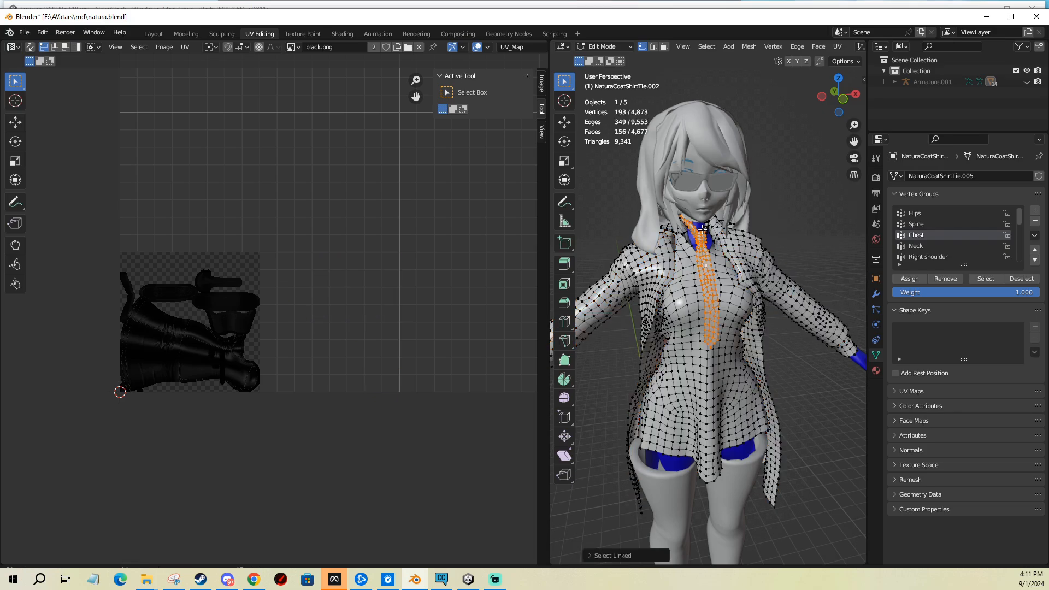
pyautogui.moveTo(230, 359); pyautogui.dragTo(208, 322, button='middle')
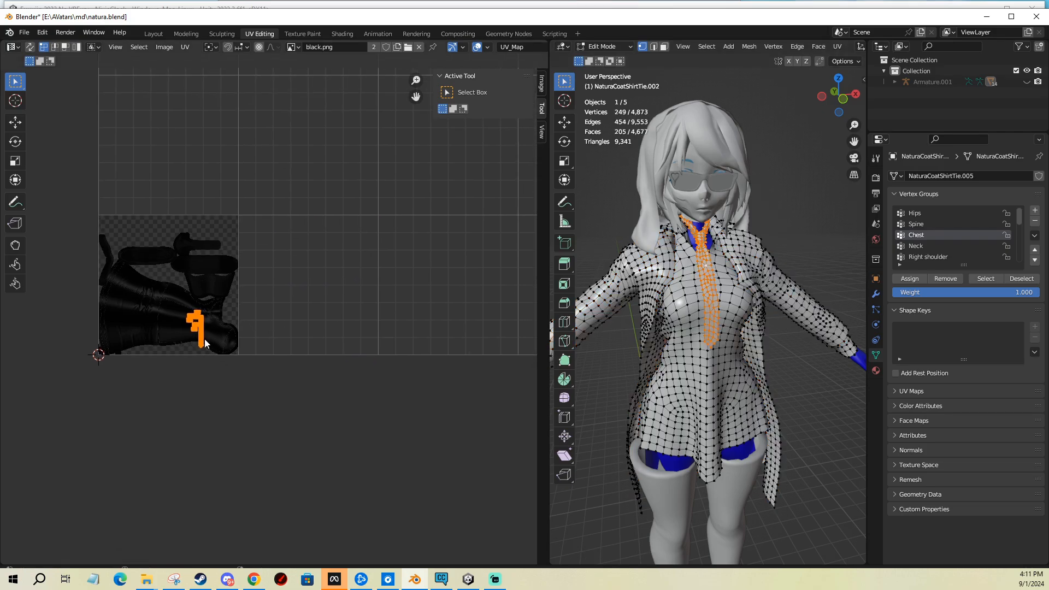
pyautogui.press('g')
pyautogui.press('x')
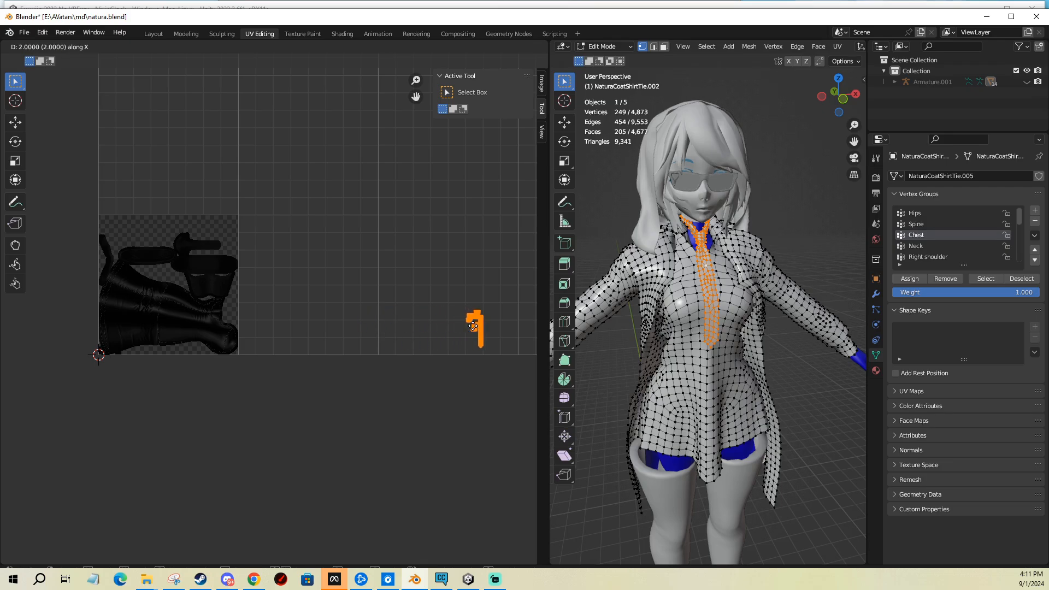
pyautogui.click(484, 333)
pyautogui.click(147, 493)
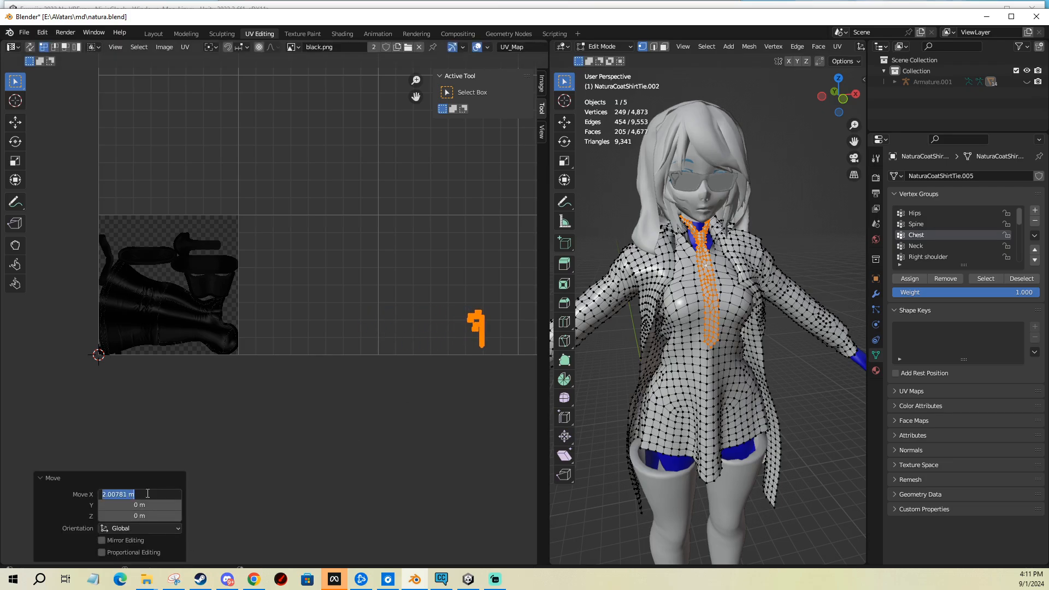
pyautogui.write('2')
pyautogui.press('Return')
pyautogui.scroll(-2, 273, 316)
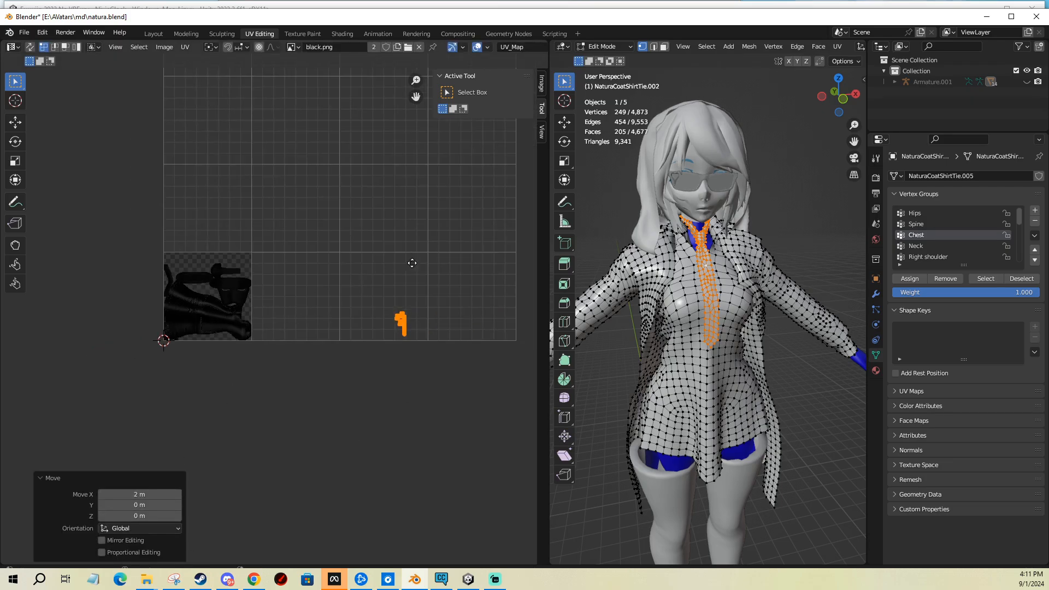
pyautogui.moveTo(412, 263); pyautogui.dragTo(403, 295, button='middle')
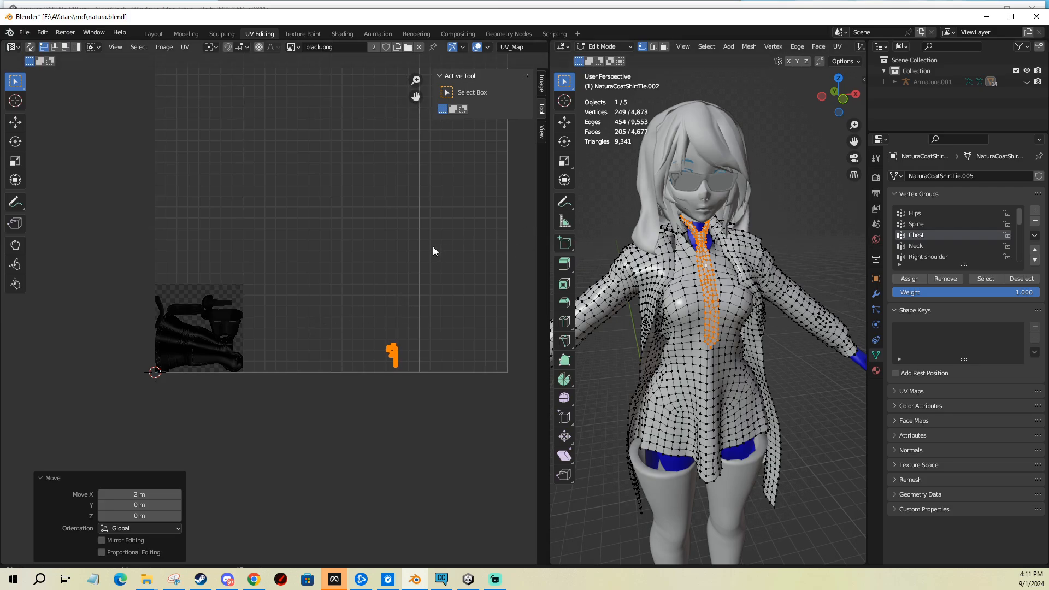
# Step: Select the whole clothing mesh and examine how the shirt, coat and tie UV islands are spread across the tiles
pyautogui.press('a')
pyautogui.scroll(5, 336, 349)
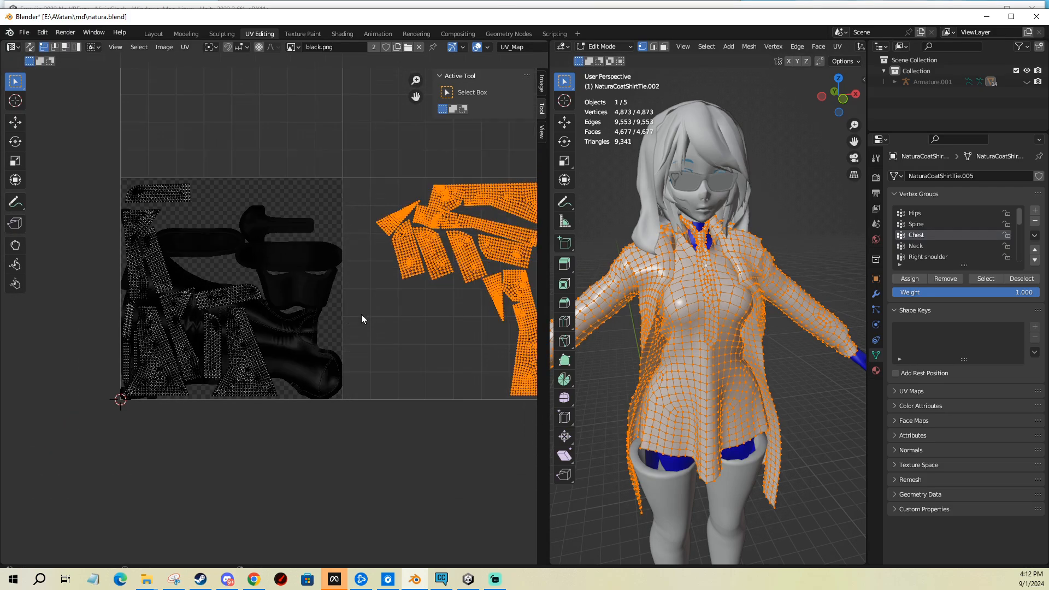
pyautogui.scroll(-4, 363, 321)
pyautogui.moveTo(412, 225); pyautogui.dragTo(445, 200, button='middle')
pyautogui.scroll(1, 419, 261)
pyautogui.click(170, 335)
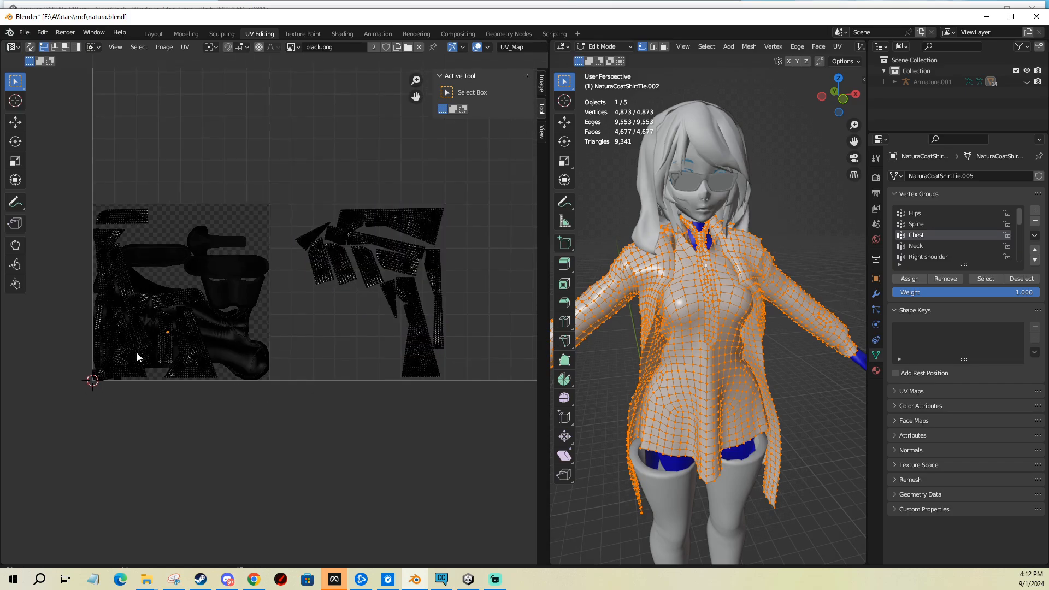
pyautogui.moveTo(232, 366); pyautogui.dragTo(188, 372, button='middle')
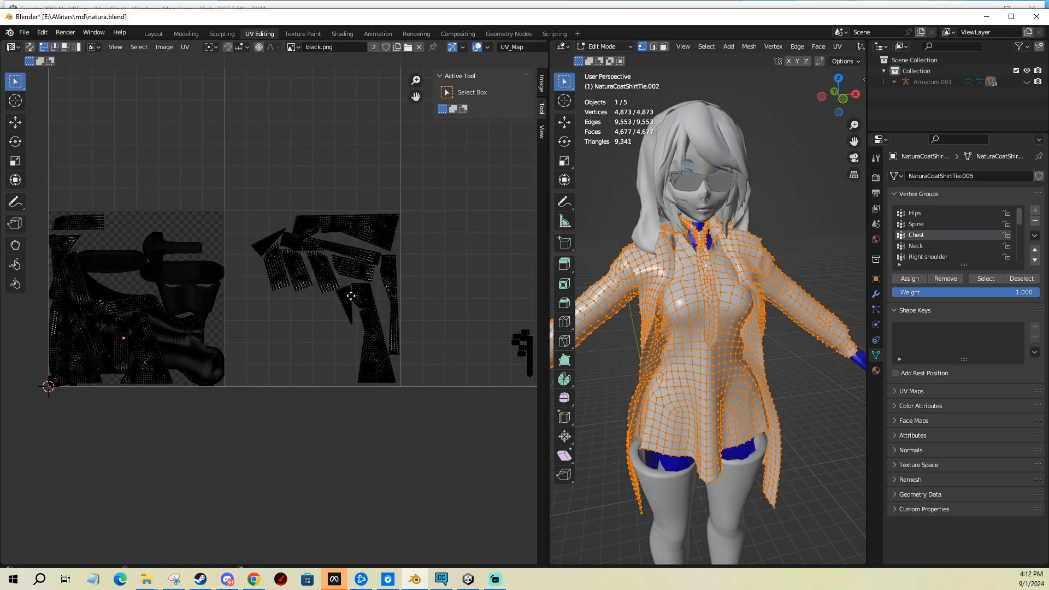
pyautogui.moveTo(351, 296); pyautogui.dragTo(248, 314, button='middle')
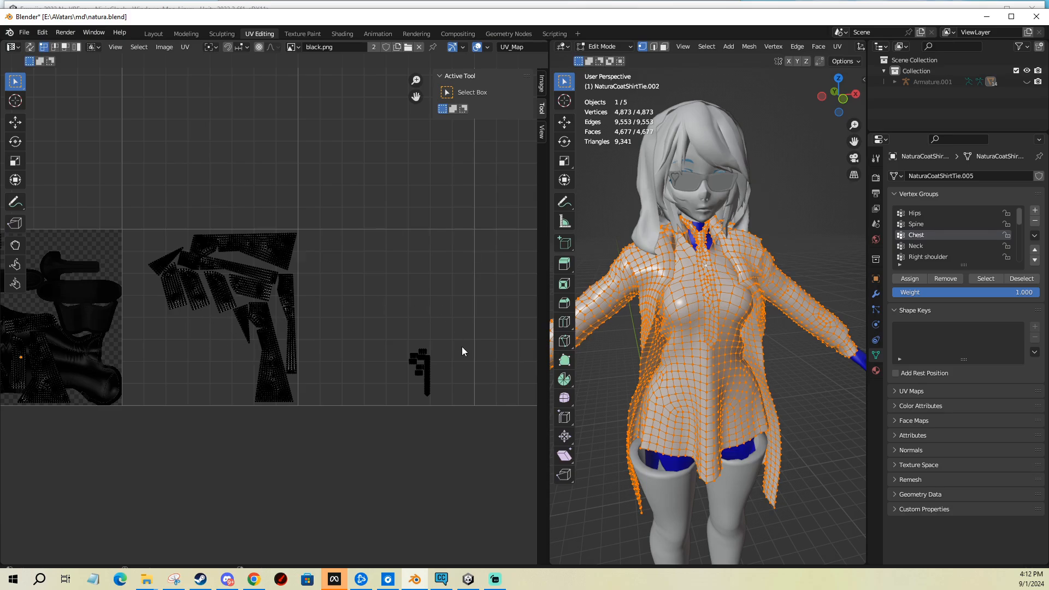
pyautogui.moveTo(419, 392); pyautogui.dragTo(328, 370, button='middle')
# Step: Clear the mesh selection and save the Blender file
pyautogui.click(597, 209)
pyautogui.scroll(-1, 623, 202)
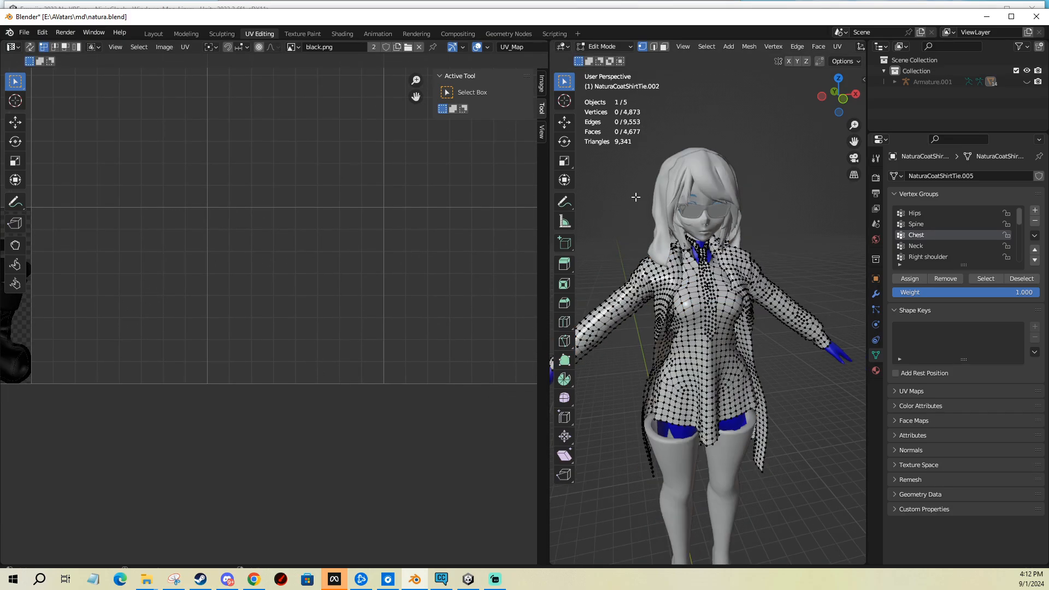
pyautogui.hotkey('ctrl', 's')
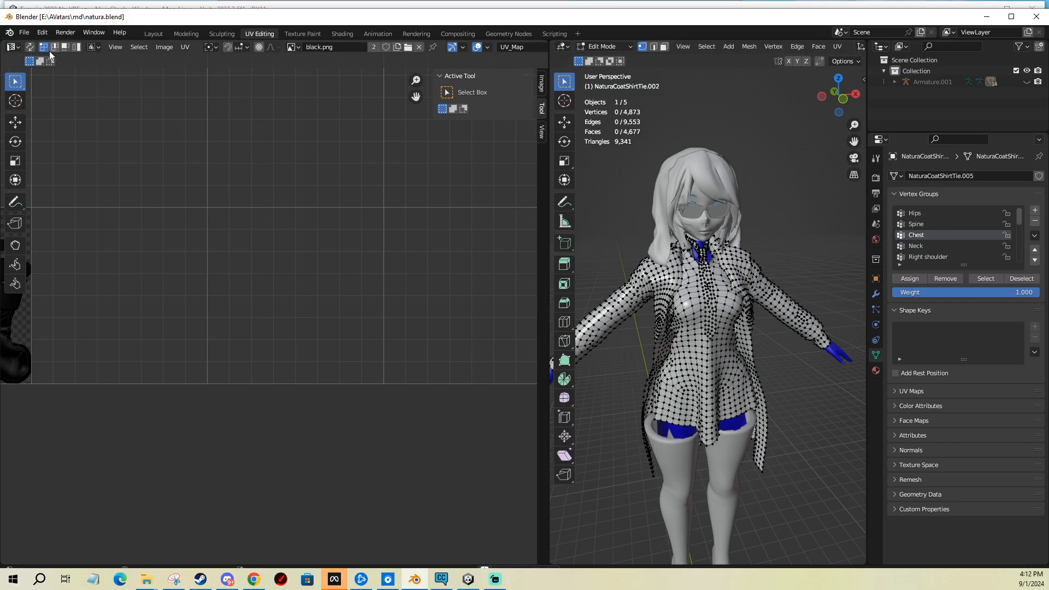
# Step: Start an FBX export of the avatar
pyautogui.click(24, 33)
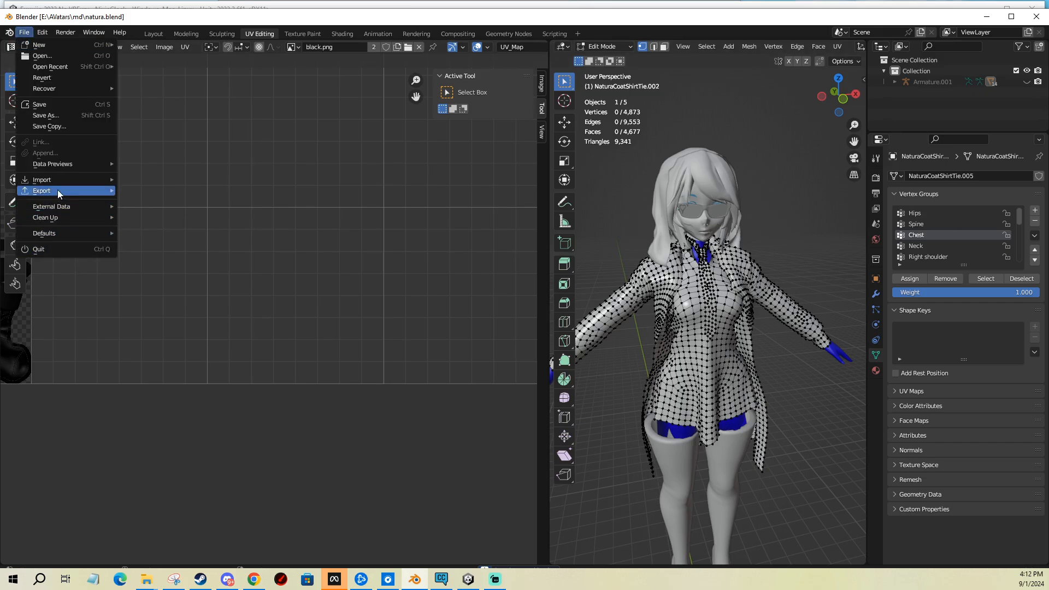
pyautogui.moveTo(58, 189)
pyautogui.click(147, 298)
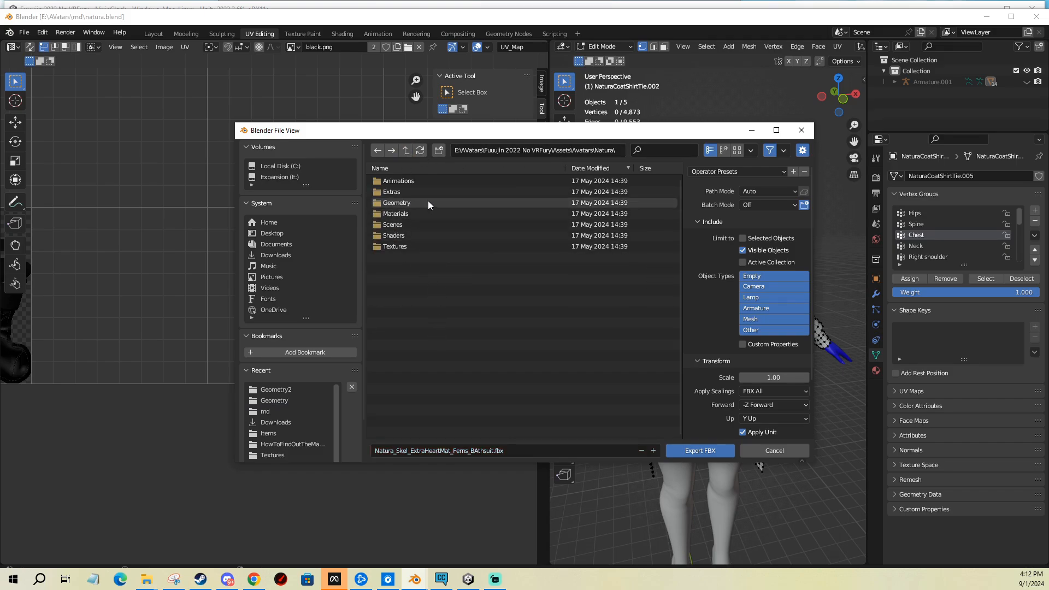
# Step: Copy the Geometry2 folder path from File Explorer and set it as the FBX export destination
pyautogui.click(404, 152)
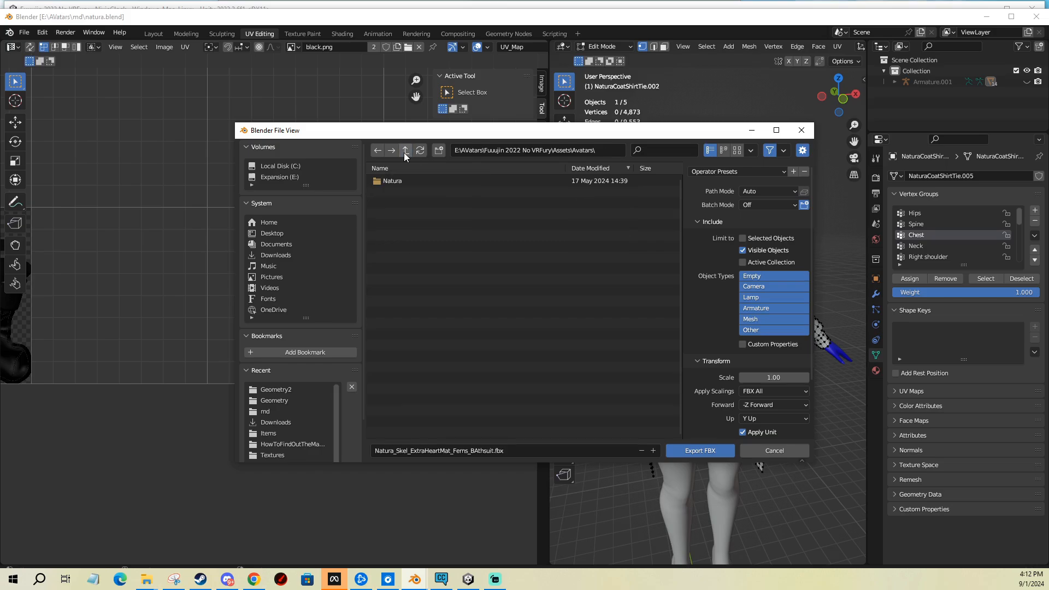
pyautogui.click(147, 578)
pyautogui.click(206, 533)
pyautogui.click(526, 215)
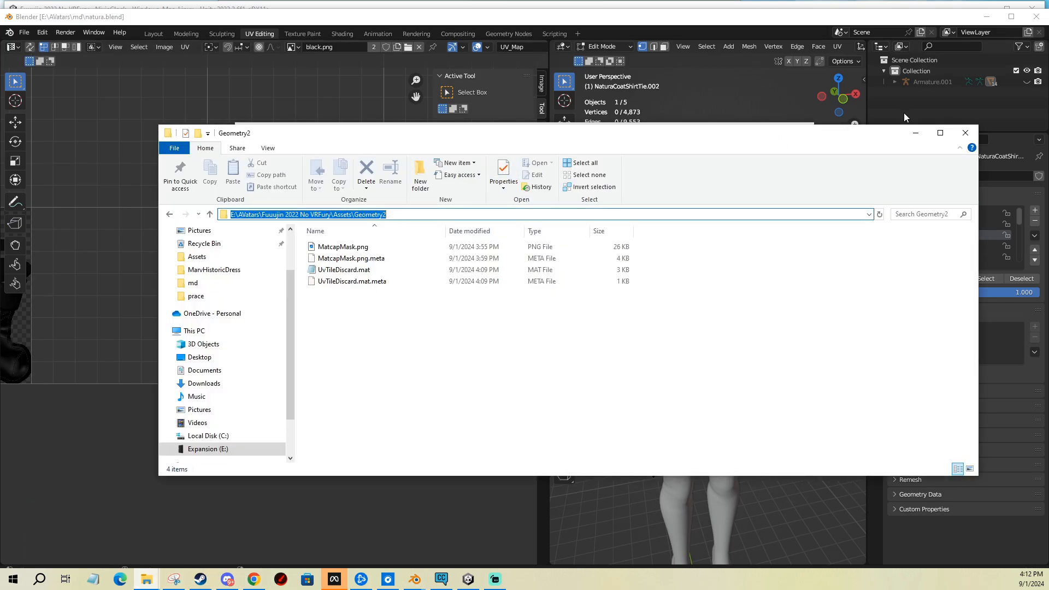
pyautogui.hotkey('ctrl', 'c')
pyautogui.click(915, 133)
pyautogui.doubleClick(546, 150)
pyautogui.hotkey('ctrl', 'v')
pyautogui.press('Return')
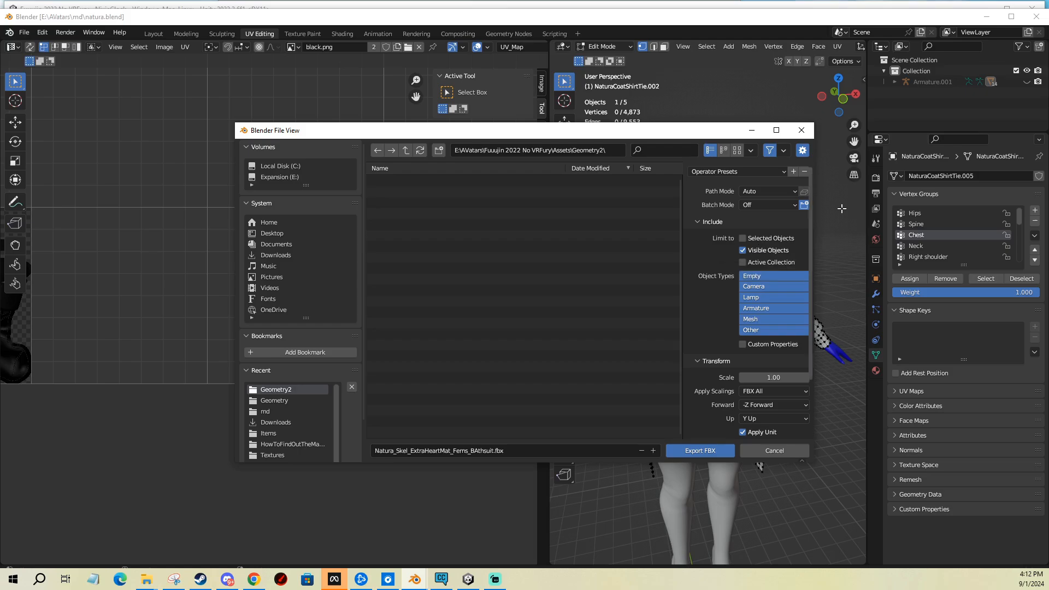
# Step: Make Armature.001 visible, export the avatar as Natura_Skel_ExtraHeartMat_Ferns_BAthsuit.fbx and switch to Unity to import it
pyautogui.click(1026, 82)
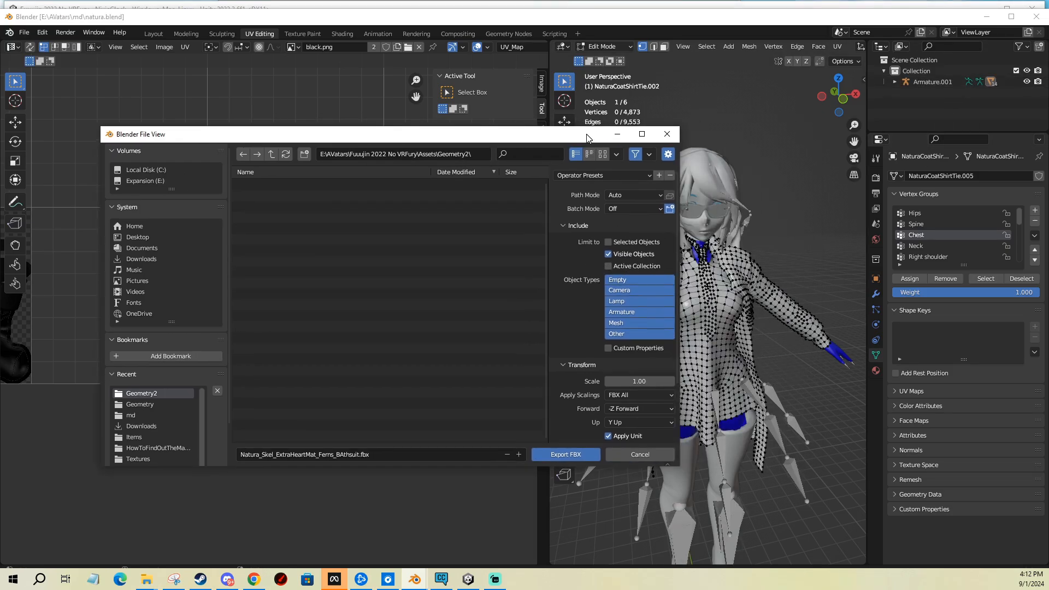
pyautogui.scroll(-4, 698, 359)
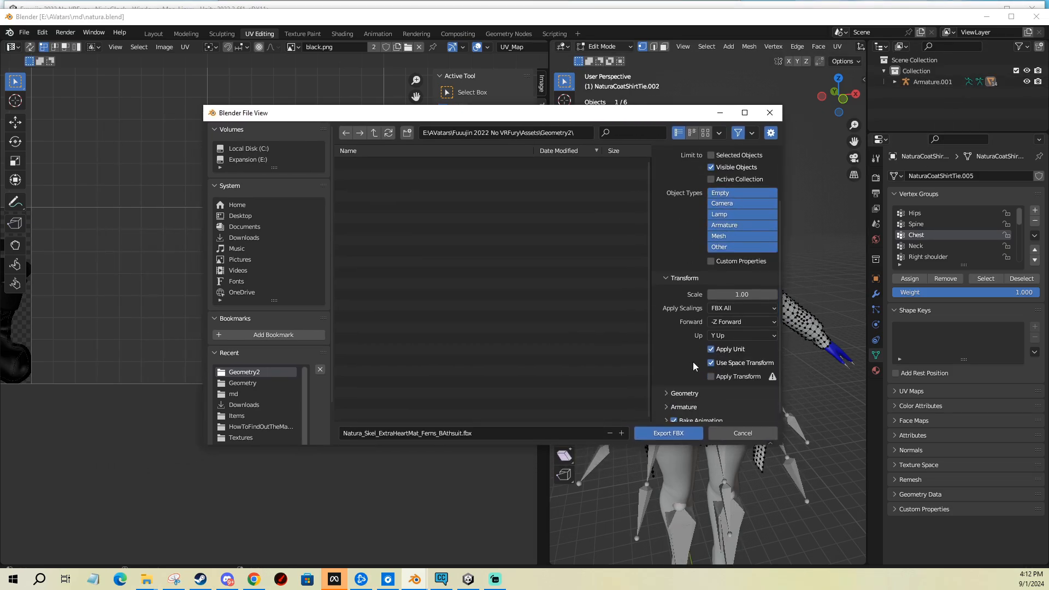
pyautogui.click(681, 403)
pyautogui.click(668, 434)
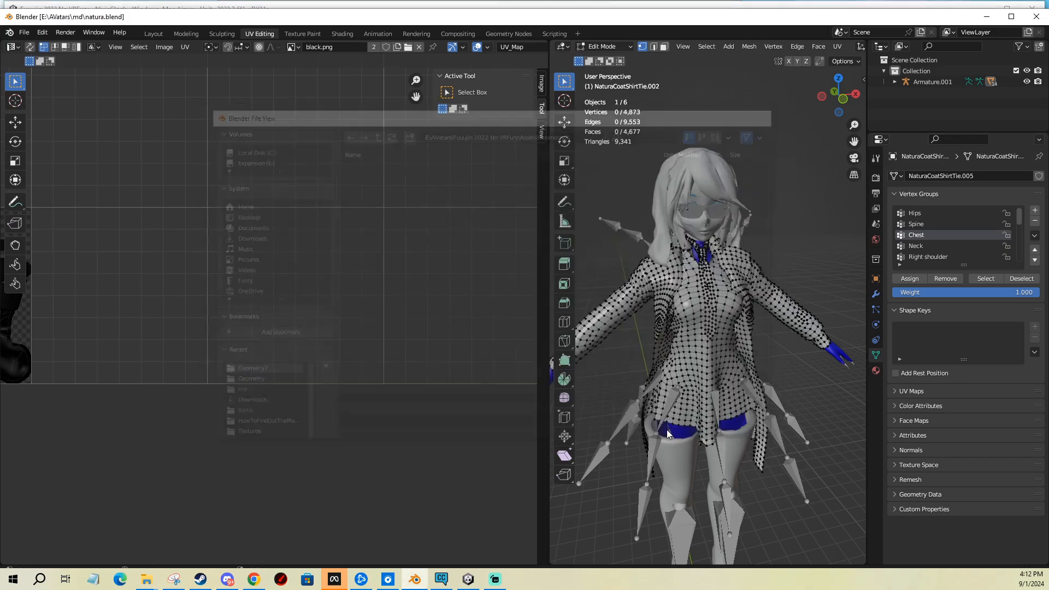
pyautogui.click(469, 579)
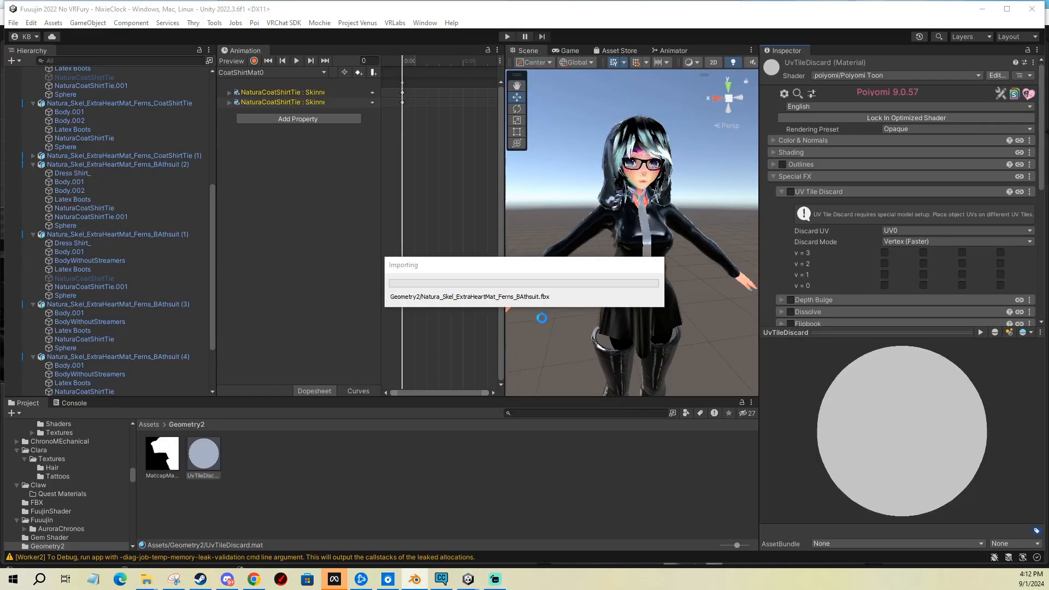
# Step: Add the imported Natura_Skel_ExtraHeartMat_Ferns_BAthsuit model to the scene and move it beside the existing avatar, to about X -14.86
pyautogui.scroll(-3, 164, 350)
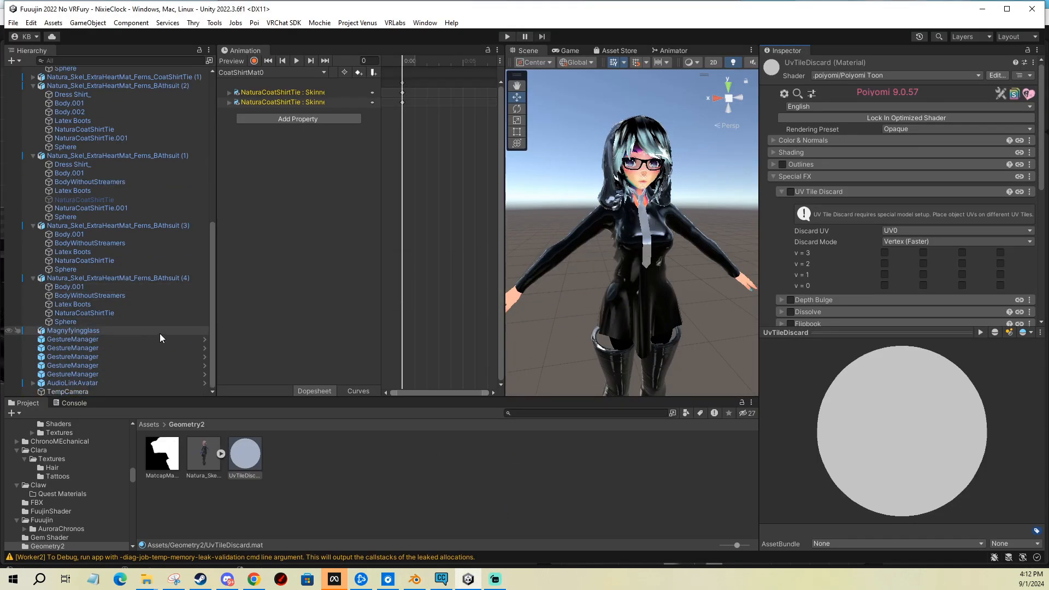
pyautogui.moveTo(193, 465); pyautogui.dragTo(61, 330)
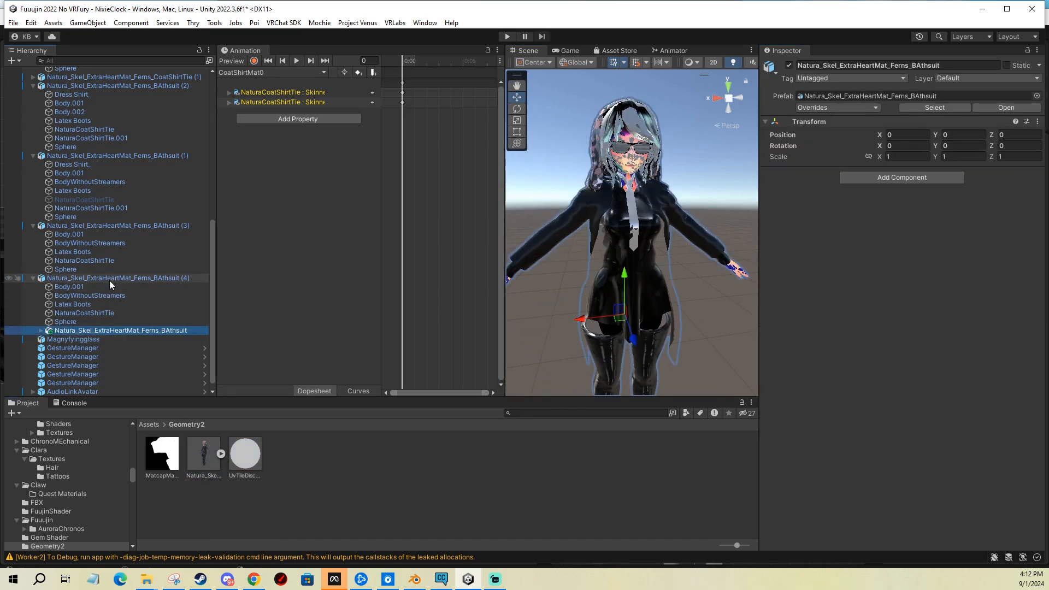
pyautogui.scroll(-2, 659, 287)
pyautogui.moveTo(595, 294); pyautogui.dragTo(667, 283)
pyautogui.moveTo(729, 291); pyautogui.dragTo(667, 285, button='middle')
pyautogui.moveTo(593, 310); pyautogui.dragTo(671, 314, button='middle')
pyautogui.moveTo(601, 269); pyautogui.dragTo(613, 254, button='middle')
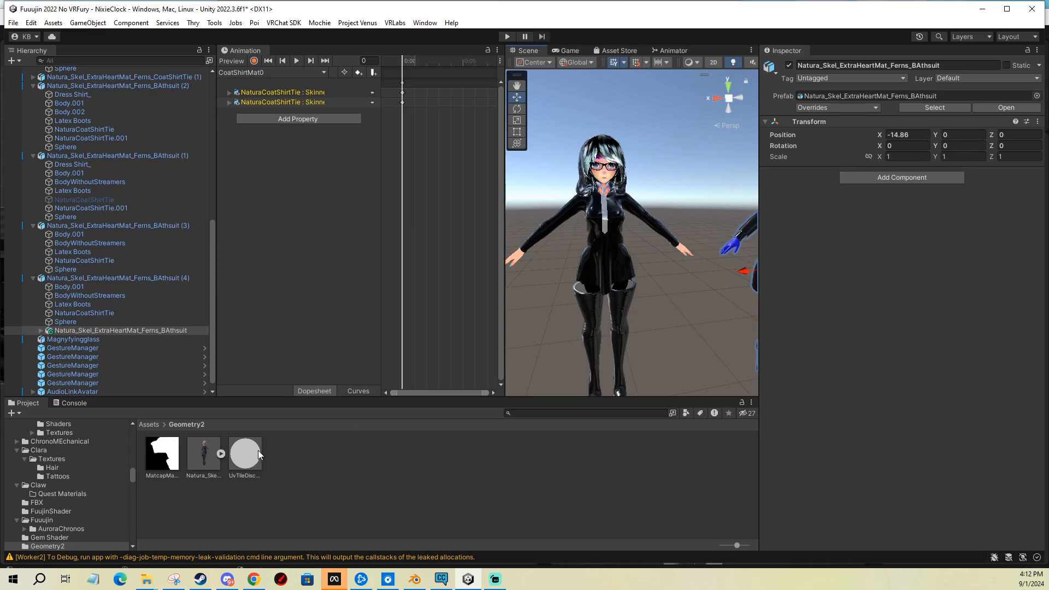
# Step: Enable Matcap 1 in the UvTileDiscard material's Shading settings and assign it a glossy black matcap texture
pyautogui.click(248, 461)
pyautogui.moveTo(710, 240); pyautogui.dragTo(611, 241, button='middle')
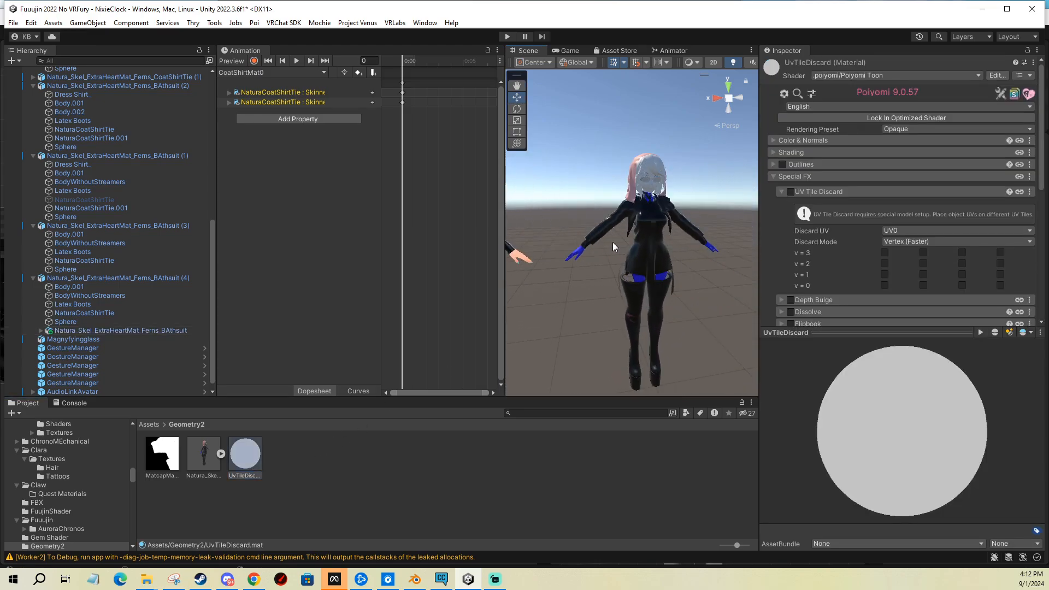
pyautogui.scroll(3, 689, 246)
pyautogui.scroll(-2, 689, 245)
pyautogui.scroll(-4, 871, 260)
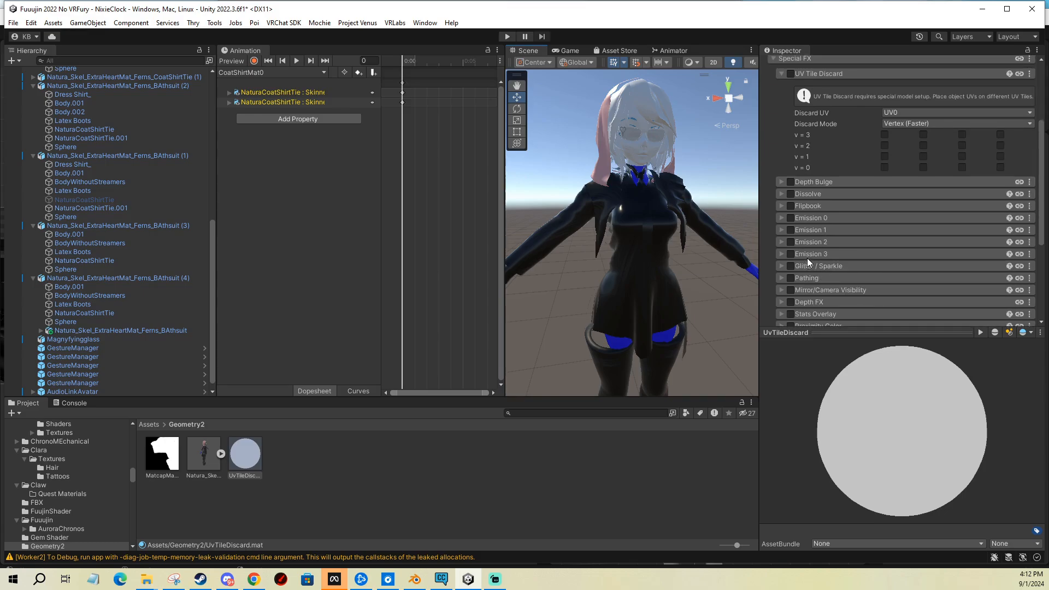
pyautogui.scroll(4, 821, 264)
pyautogui.scroll(-6, 821, 227)
pyautogui.scroll(-2, 803, 257)
pyautogui.scroll(2, 808, 251)
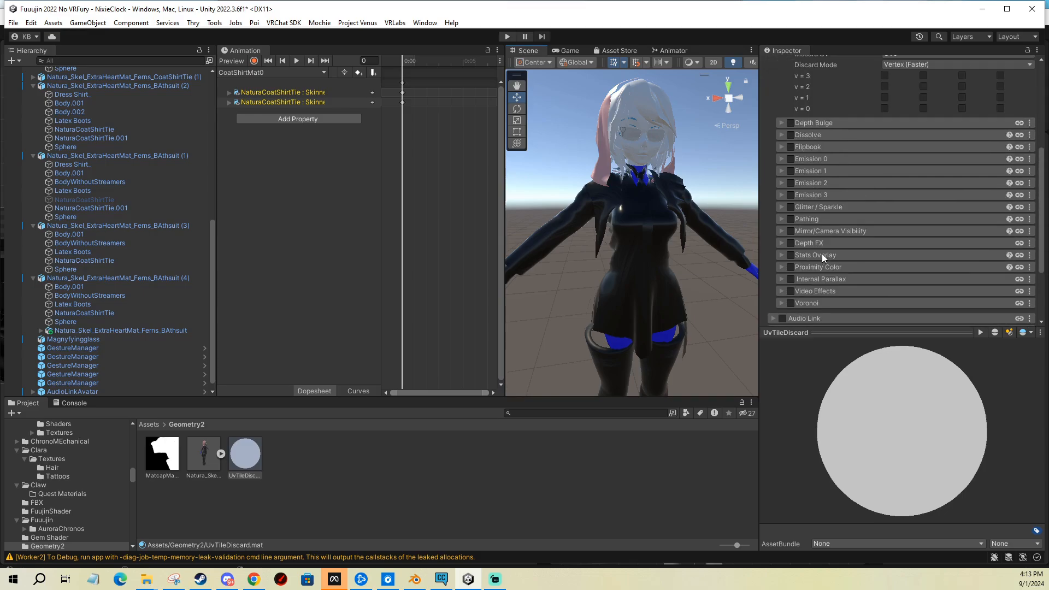
pyautogui.scroll(15, 801, 164)
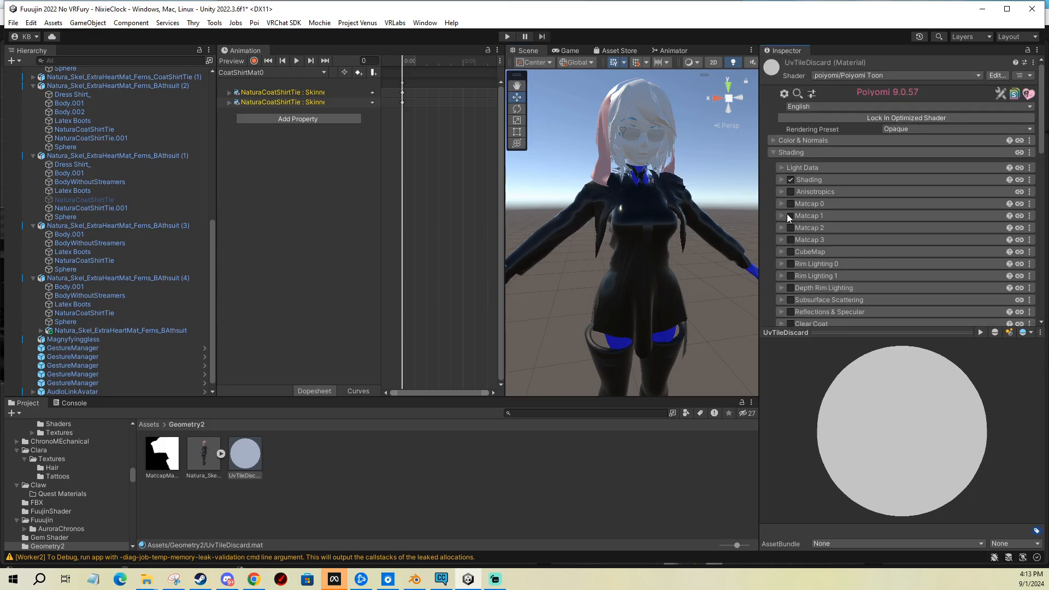
pyautogui.click(788, 215)
pyautogui.click(821, 254)
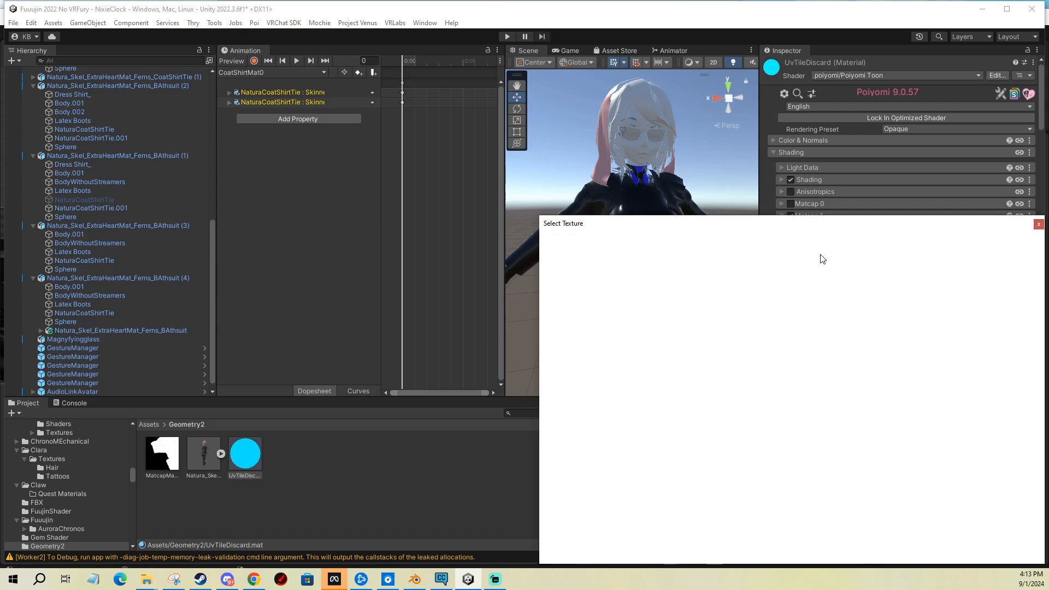
pyautogui.doubleClick(824, 287)
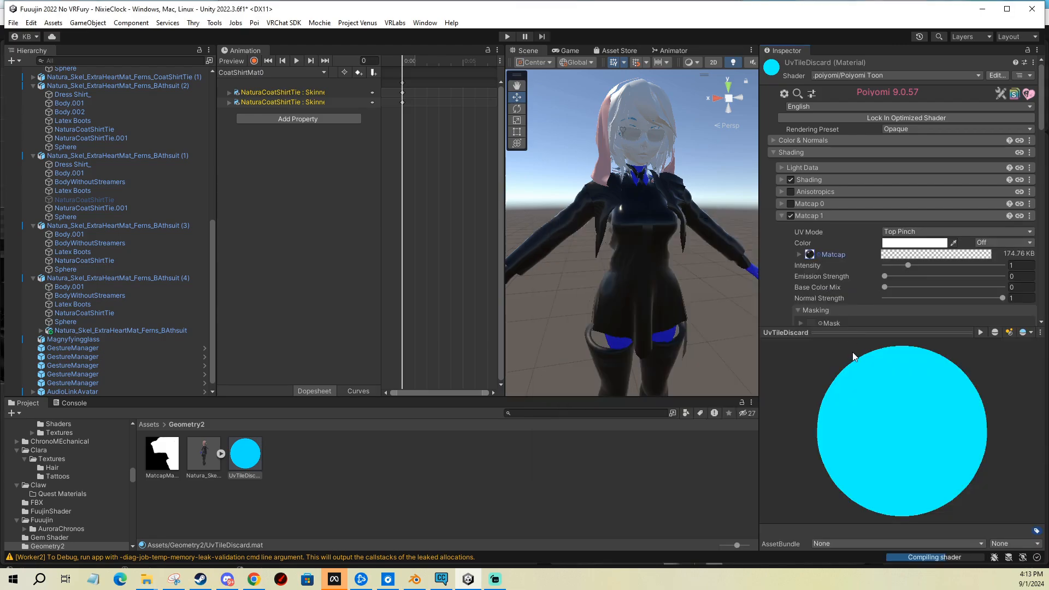
pyautogui.moveTo(553, 322); pyautogui.dragTo(558, 307, button='middle')
# Step: Enable Matcap 2 on the UvTileDiscard material and open the texture selection for its Matcap slot
pyautogui.scroll(-8, 831, 260)
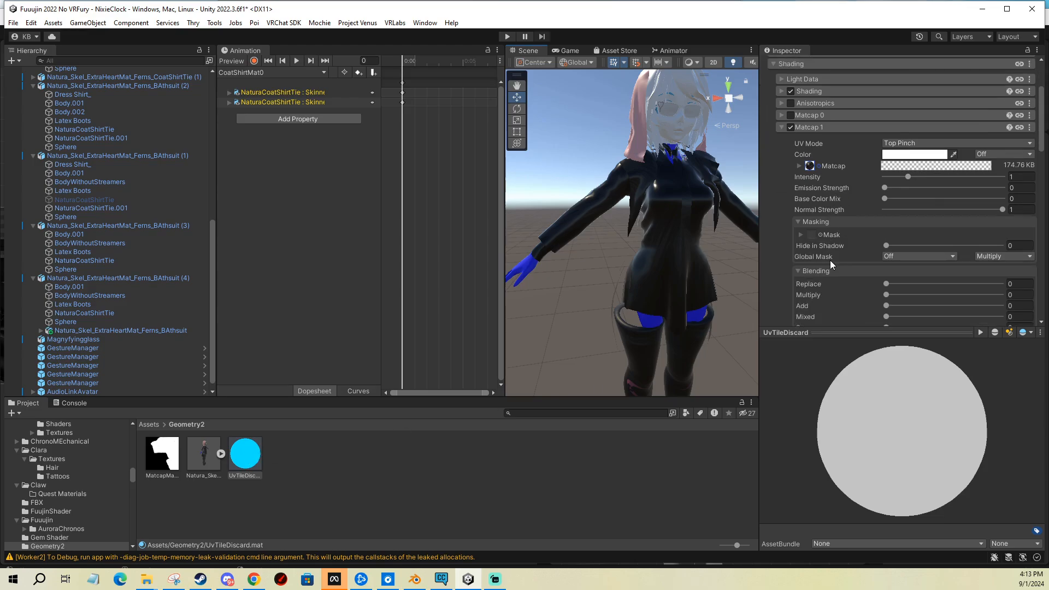
pyautogui.click(792, 262)
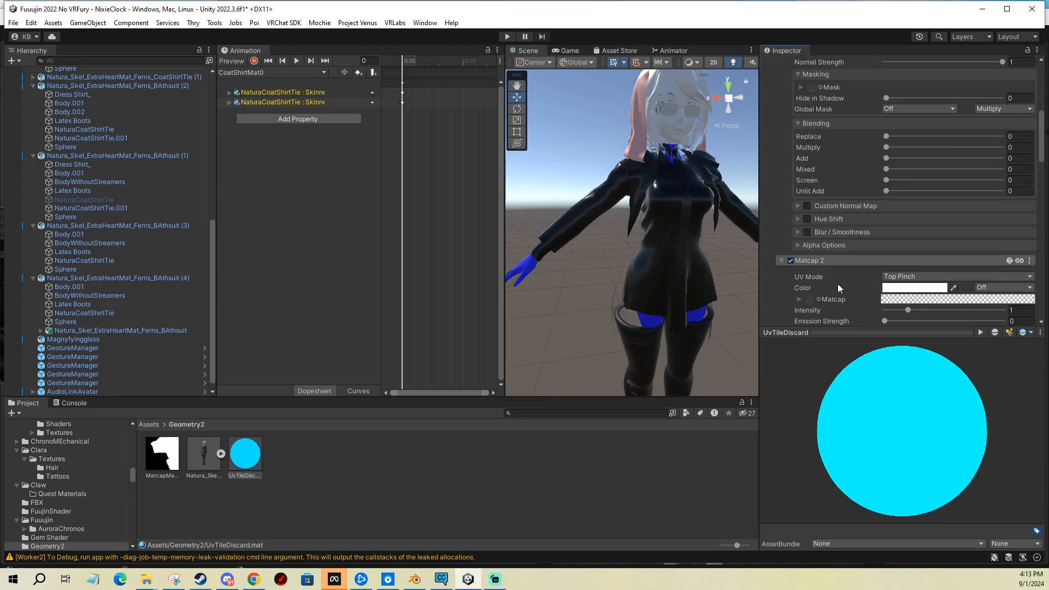
pyautogui.click(820, 300)
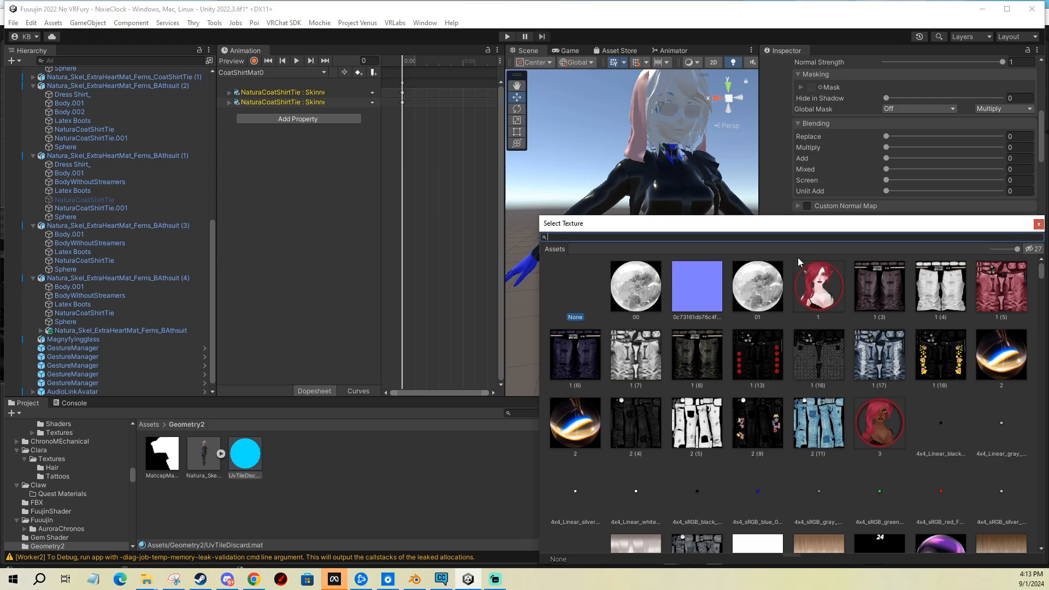
pyautogui.write('late')
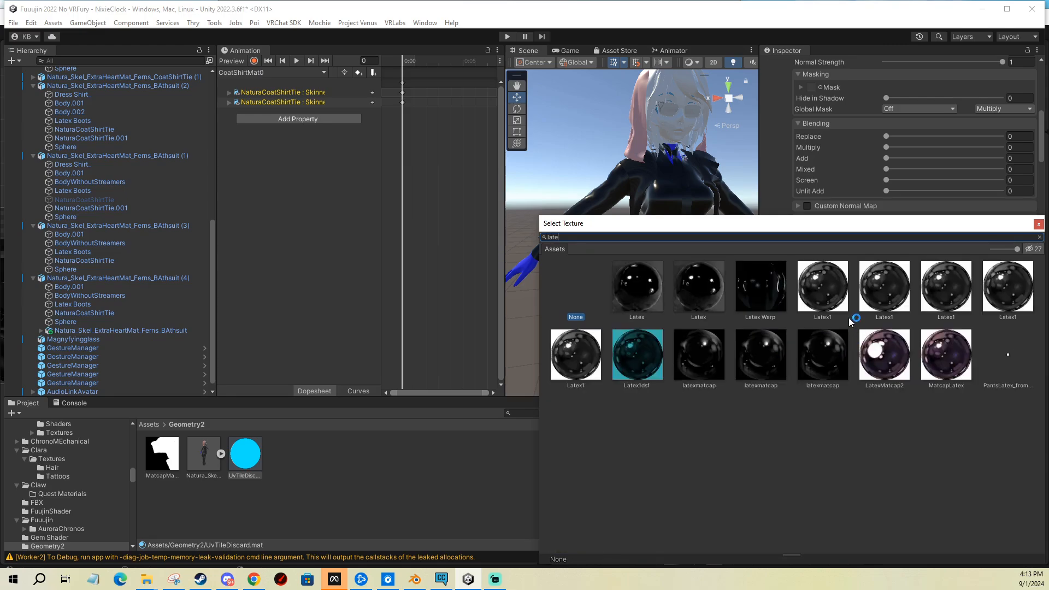
pyautogui.press('BackSpace')
pyautogui.press('BackSpace')
pyautogui.press('BackSpace')
pyautogui.press('BackSpace')
# Step: Search the textures for "matc" and assign a plain white matcap texture to Matcap 2
pyautogui.write('matc')
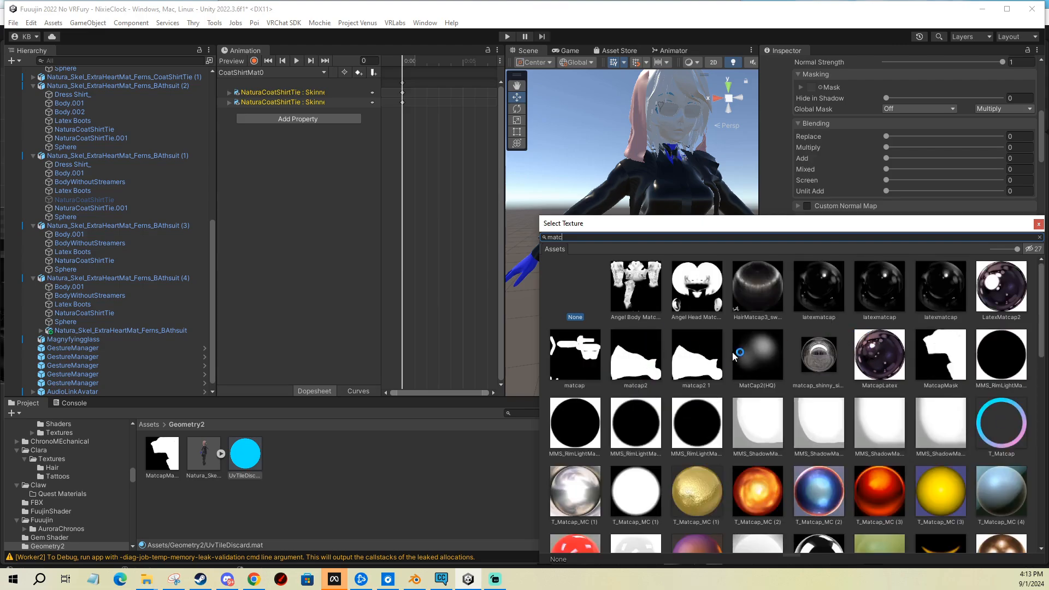
pyautogui.scroll(-3, 748, 481)
pyautogui.scroll(-2, 757, 486)
pyautogui.doubleClick(635, 434)
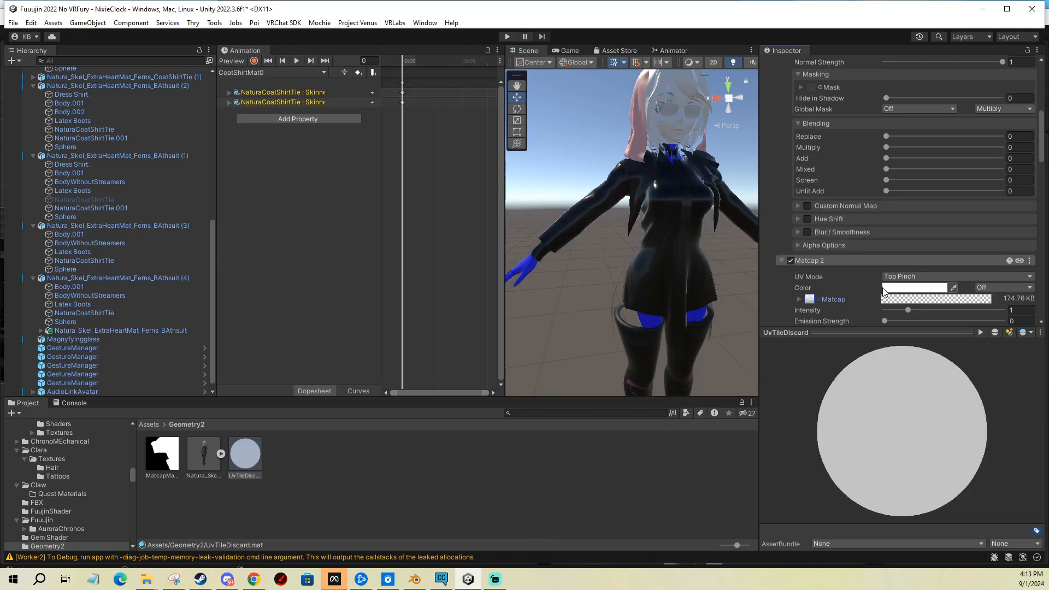
# Step: Set Matcap 2's color to red and assign the MatcapMask texture as its mask
pyautogui.click(907, 290)
pyautogui.click(978, 348)
pyautogui.click(1010, 279)
pyautogui.scroll(-4, 866, 271)
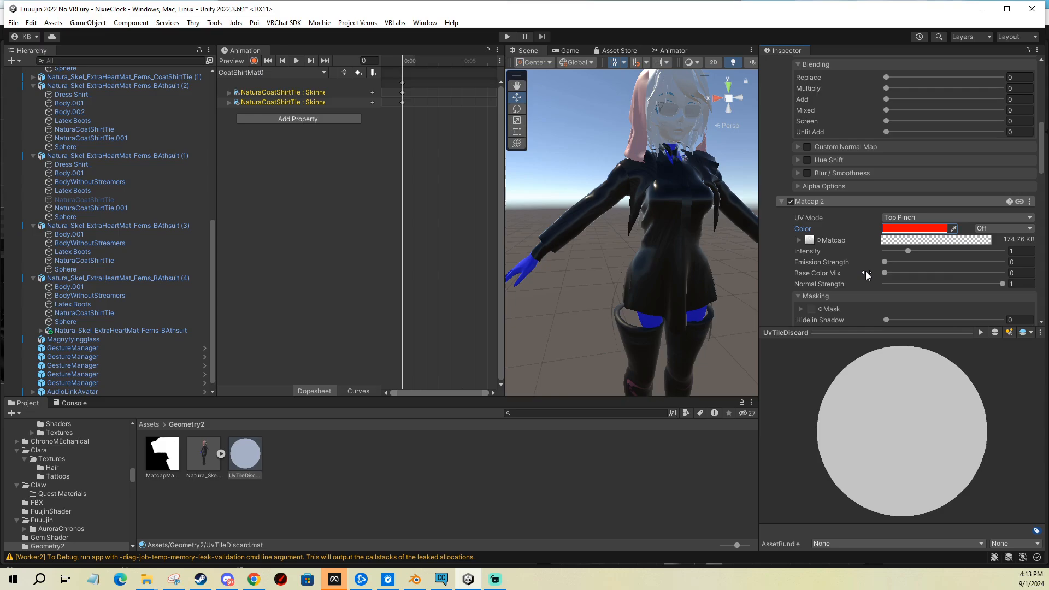
pyautogui.moveTo(183, 474); pyautogui.dragTo(811, 279)
pyautogui.click(1013, 300)
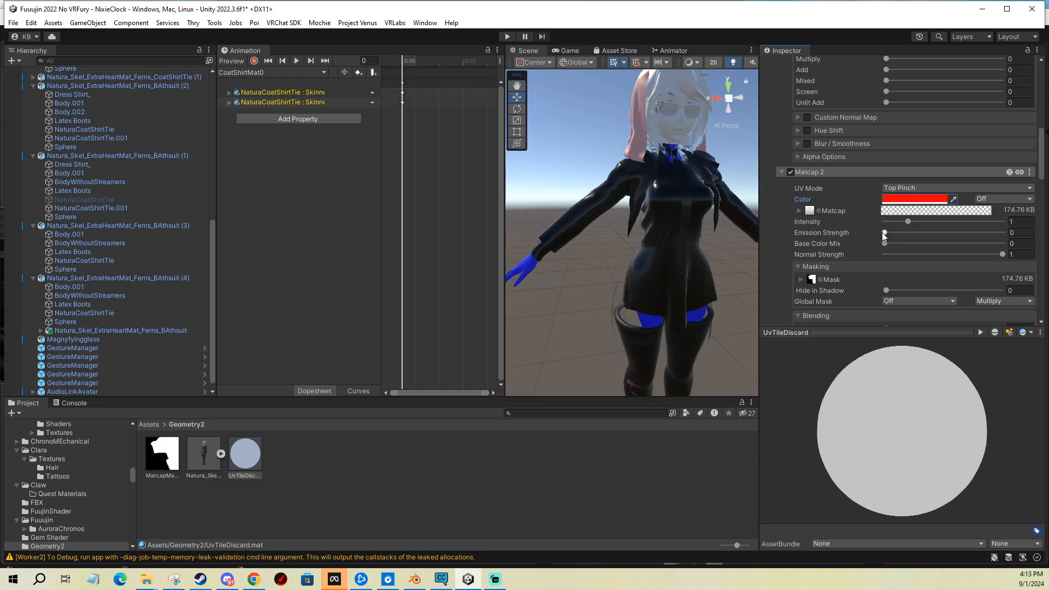
# Step: Set the Replace blending to 1 for both Matcap 1 and Matcap 2
pyautogui.scroll(10, 861, 234)
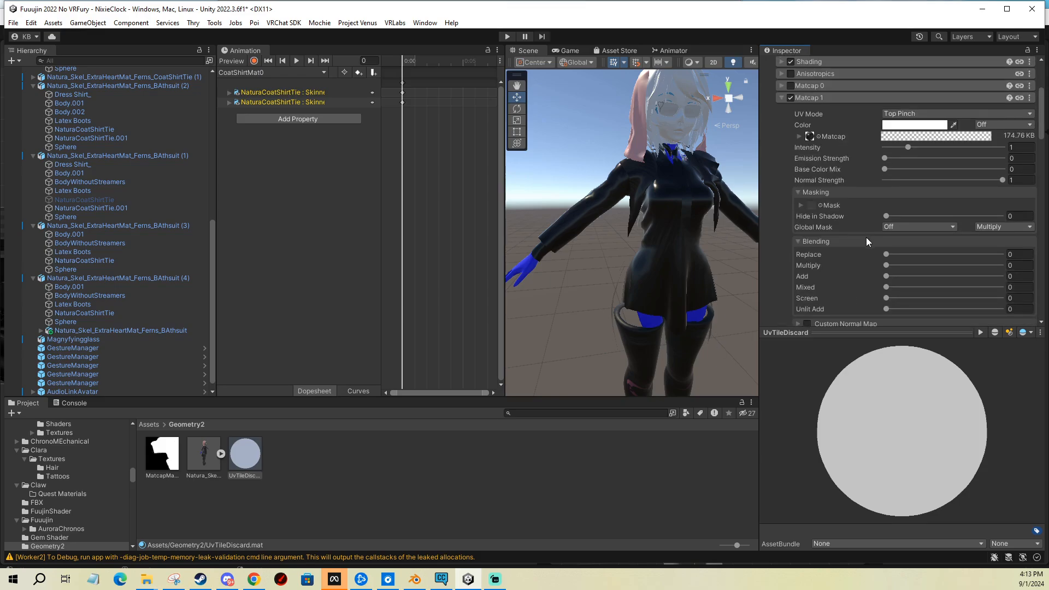
pyautogui.moveTo(893, 255); pyautogui.dragTo(1042, 246)
pyautogui.scroll(-6, 919, 247)
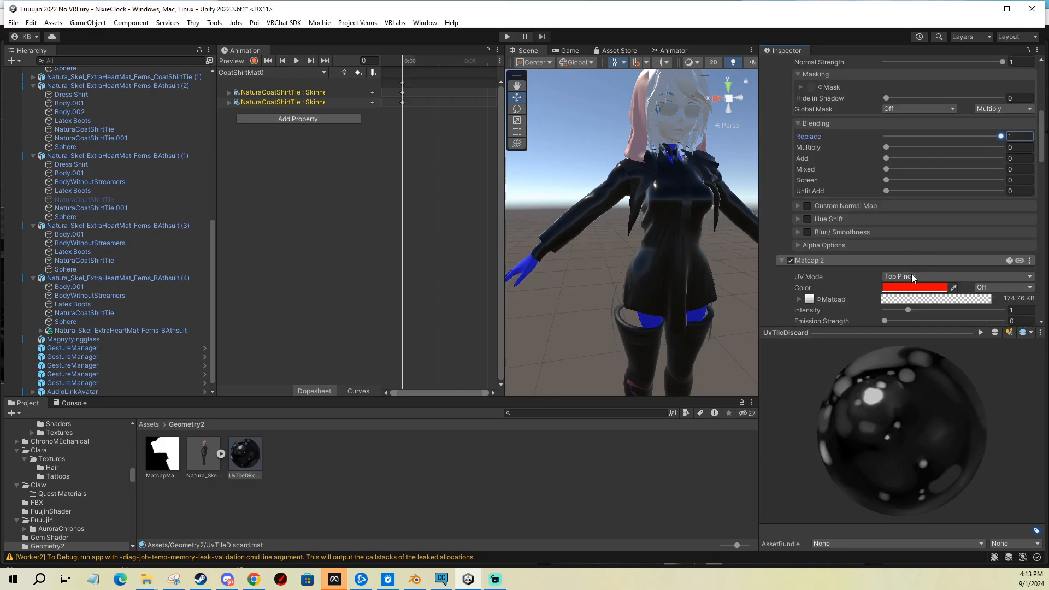
pyautogui.scroll(-3, 894, 273)
pyautogui.moveTo(907, 299); pyautogui.dragTo(1002, 300)
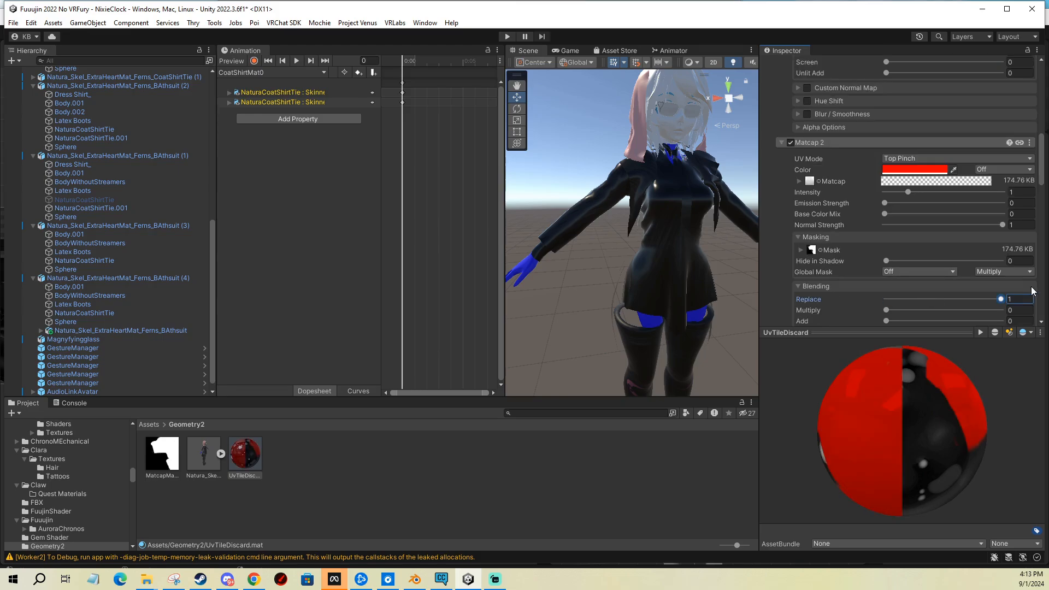
# Step: Apply the UvTileDiscard material to the new avatar's coat mesh and turn off the material's back-face culling
pyautogui.moveTo(246, 454); pyautogui.dragTo(678, 230)
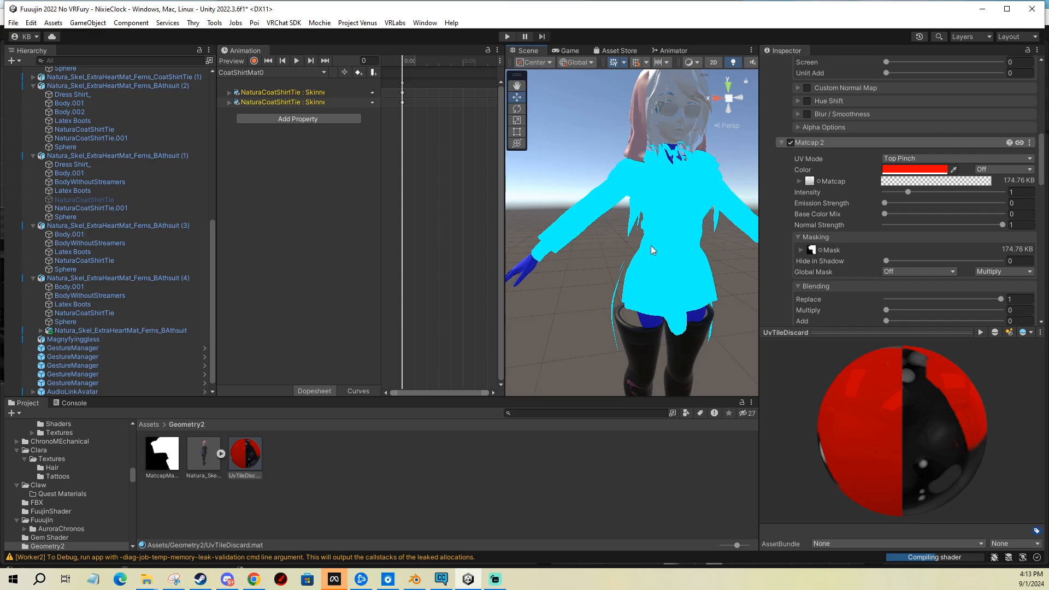
pyautogui.scroll(-15, 878, 241)
pyautogui.click(807, 260)
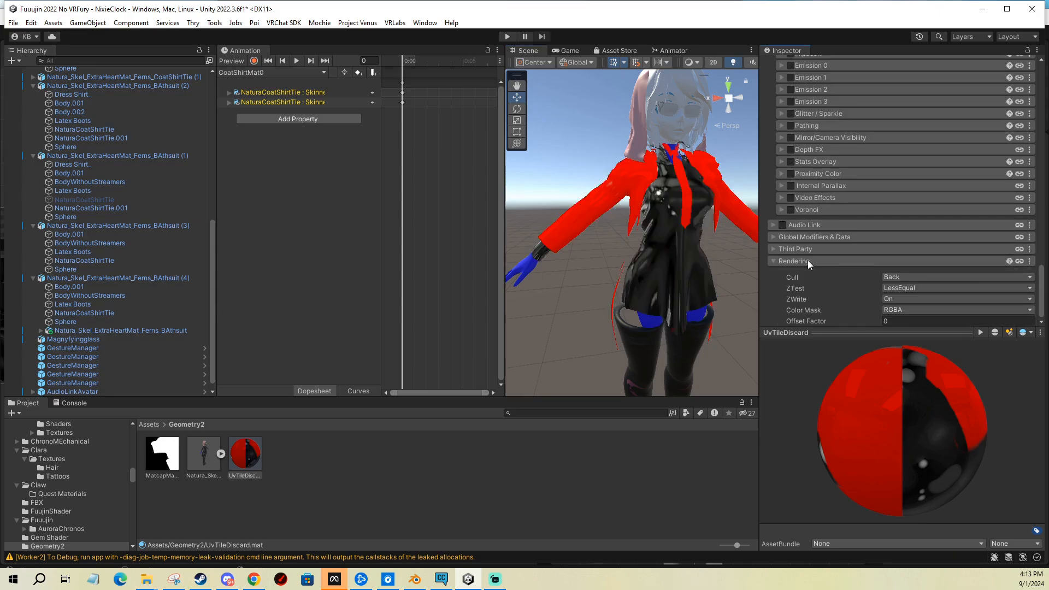
pyautogui.click(890, 276)
pyautogui.click(896, 288)
# Step: Lower Matcap 2's Replace blending to about 0.191 so the red coat and tie keep their glossy shine
pyautogui.scroll(3, 884, 238)
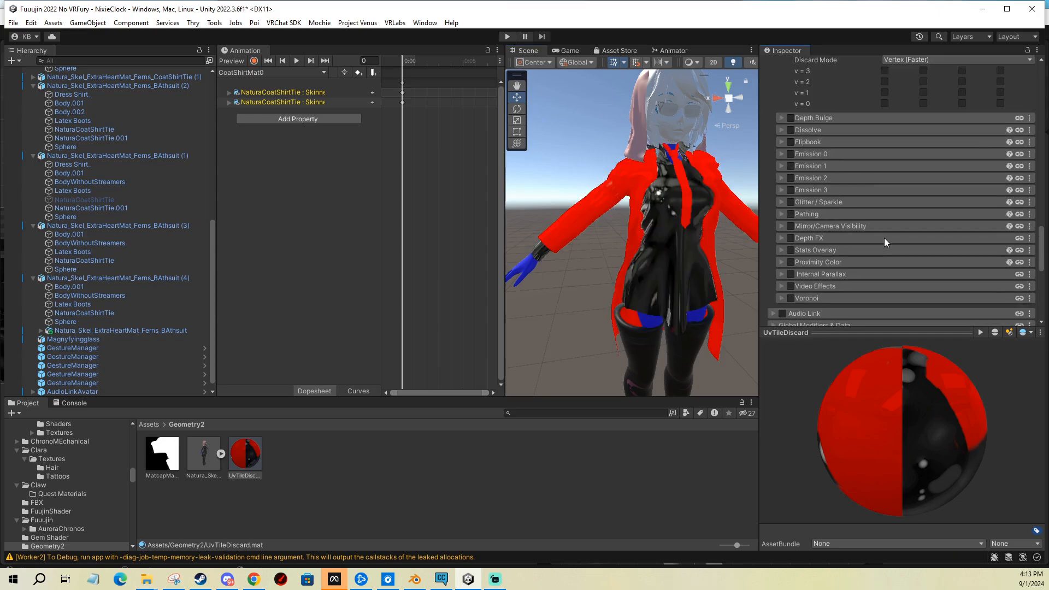
pyautogui.scroll(10, 885, 241)
pyautogui.scroll(4, 690, 237)
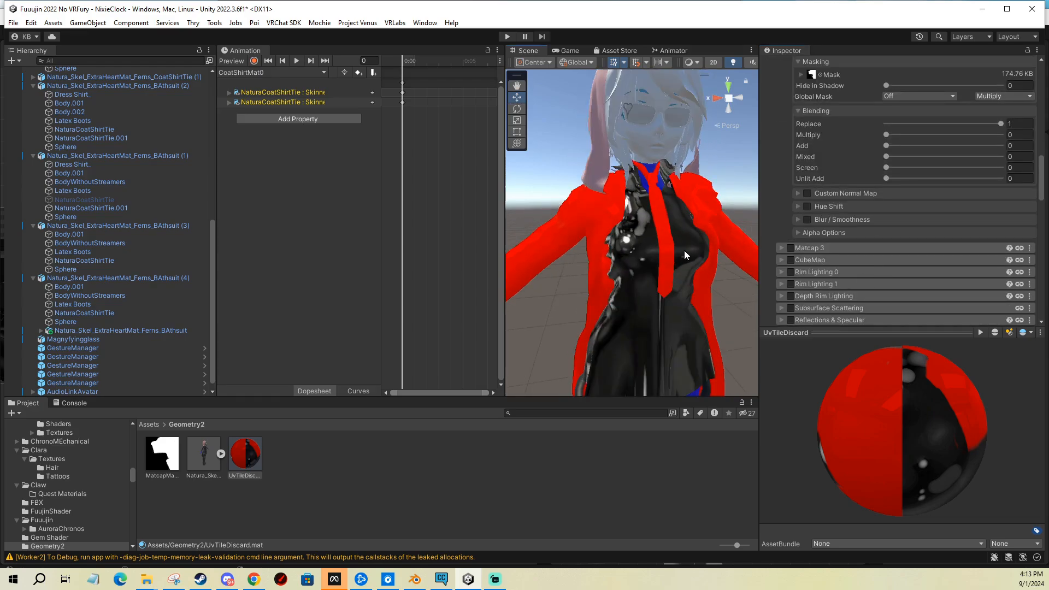
pyautogui.scroll(-4, 684, 250)
pyautogui.scroll(3, 877, 184)
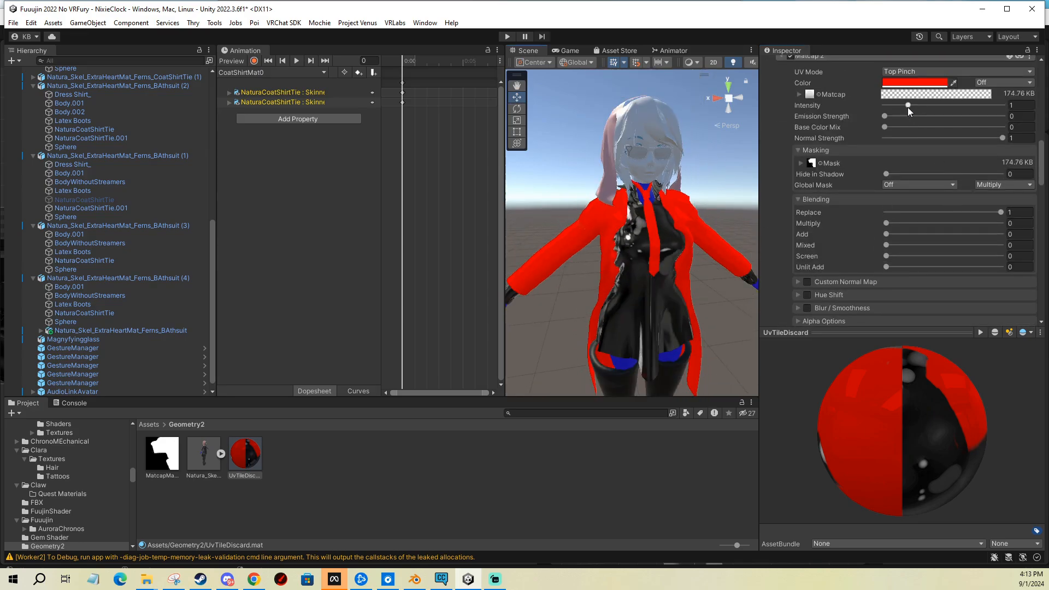
pyautogui.moveTo(908, 107); pyautogui.dragTo(905, 107)
pyautogui.hotkey('ctrl', 'z')
pyautogui.moveTo(1001, 212); pyautogui.dragTo(913, 219)
pyautogui.moveTo(683, 246)
pyautogui.keyDown('alt'); pyautogui.mouseDown()
pyautogui.moveTo(614, 260)
pyautogui.moveTo(692, 235)
pyautogui.mouseUp(); pyautogui.keyUp('alt')
pyautogui.scroll(3, 692, 234)
pyautogui.moveTo(692, 235); pyautogui.dragTo(764, 214, button='middle')
pyautogui.moveTo(912, 212); pyautogui.dragTo(909, 216)
pyautogui.scroll(-5, 683, 213)
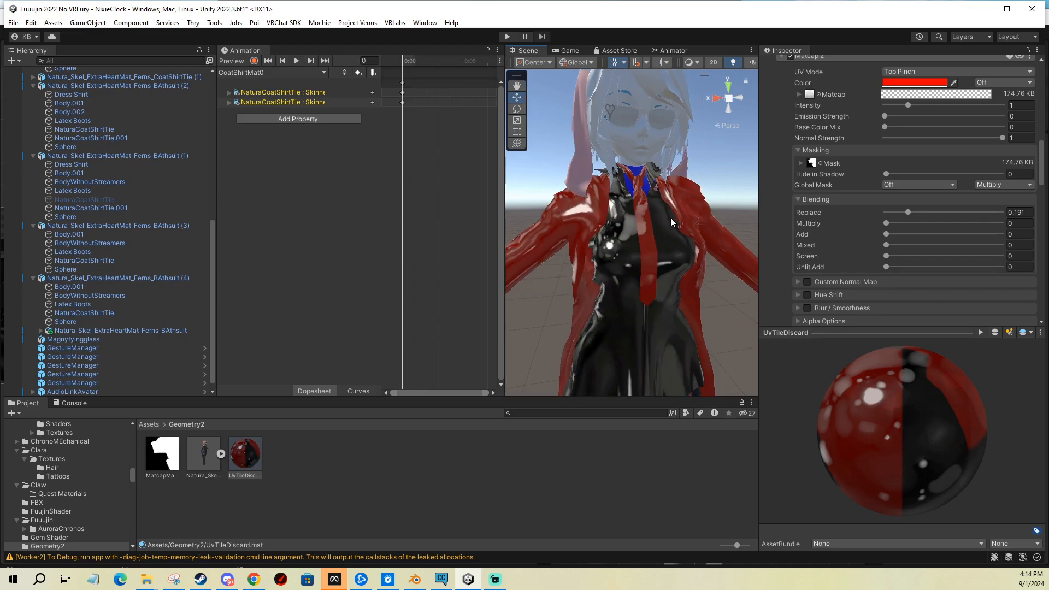
pyautogui.moveTo(671, 227)
pyautogui.mouseDown(button='middle')
pyautogui.moveTo(667, 208)
pyautogui.moveTo(660, 224)
pyautogui.mouseUp(button='middle')
# Step: Collapse the material's Shading section and enable UV Tile Discard under Special FX
pyautogui.scroll(-5, 850, 250)
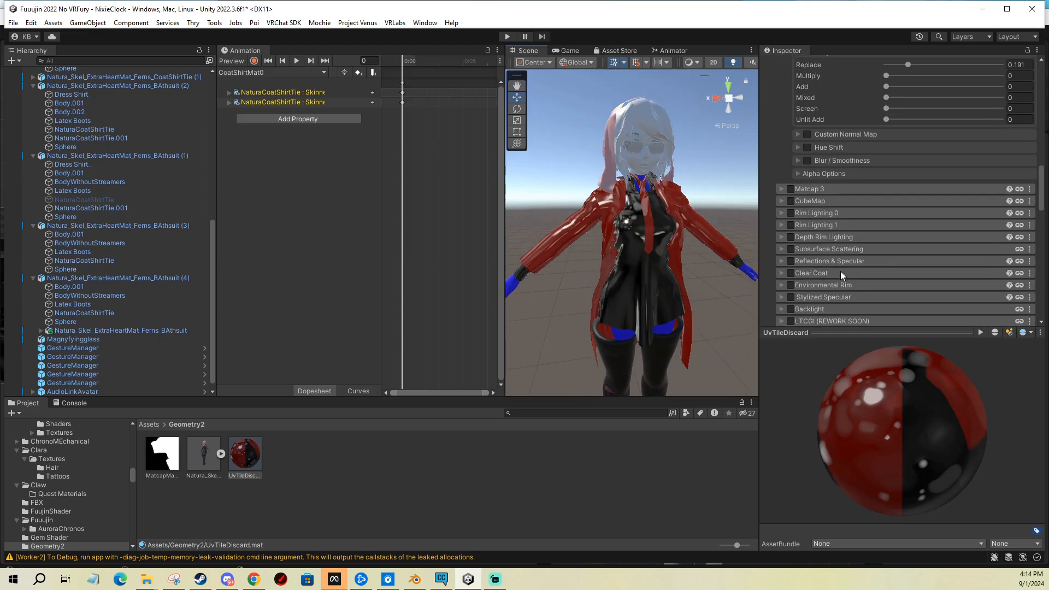
pyautogui.scroll(15, 841, 267)
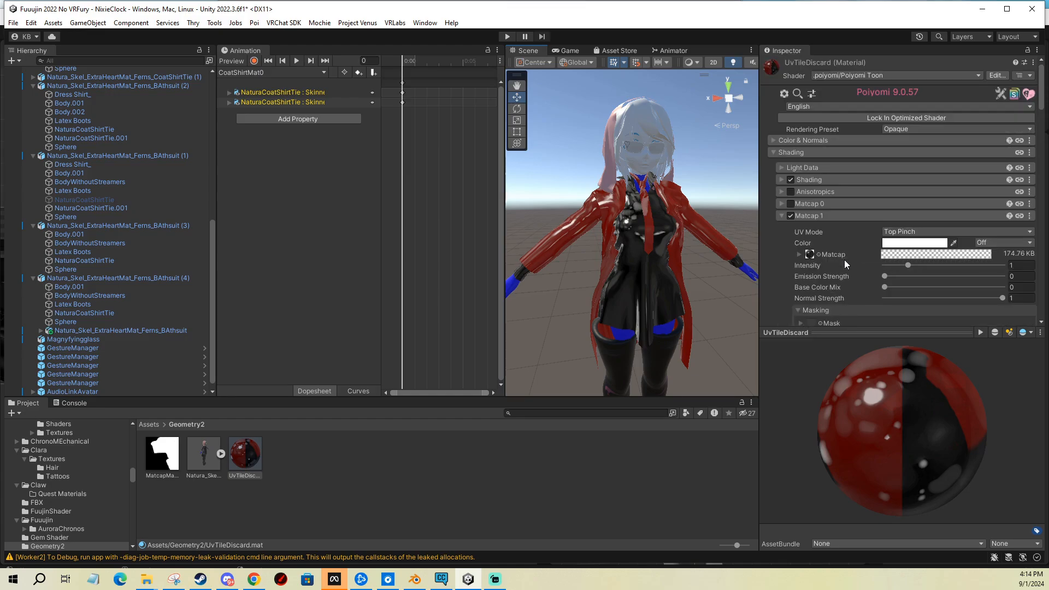
pyautogui.click(774, 152)
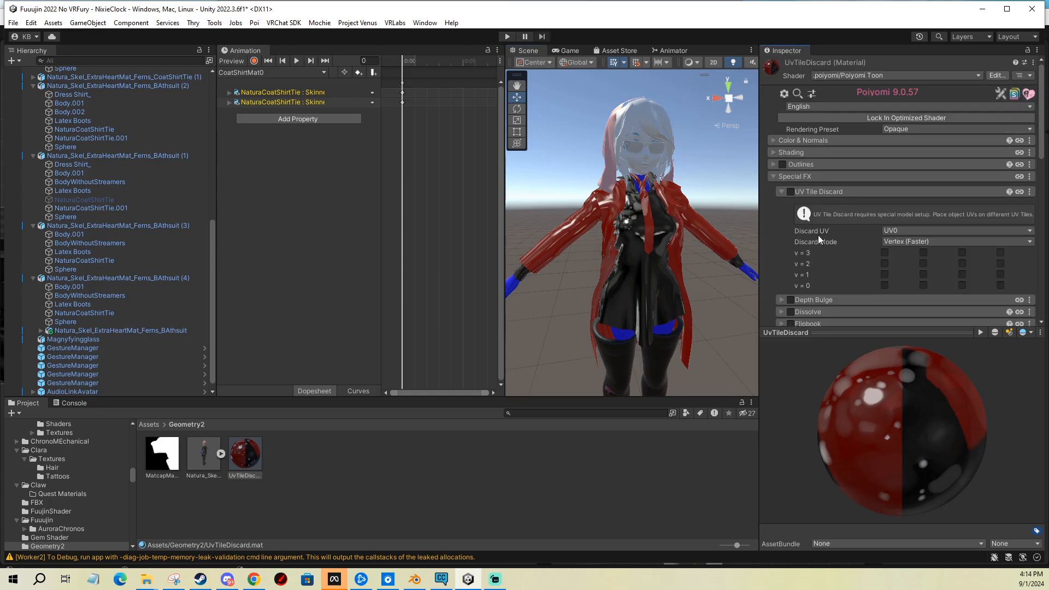
pyautogui.click(790, 191)
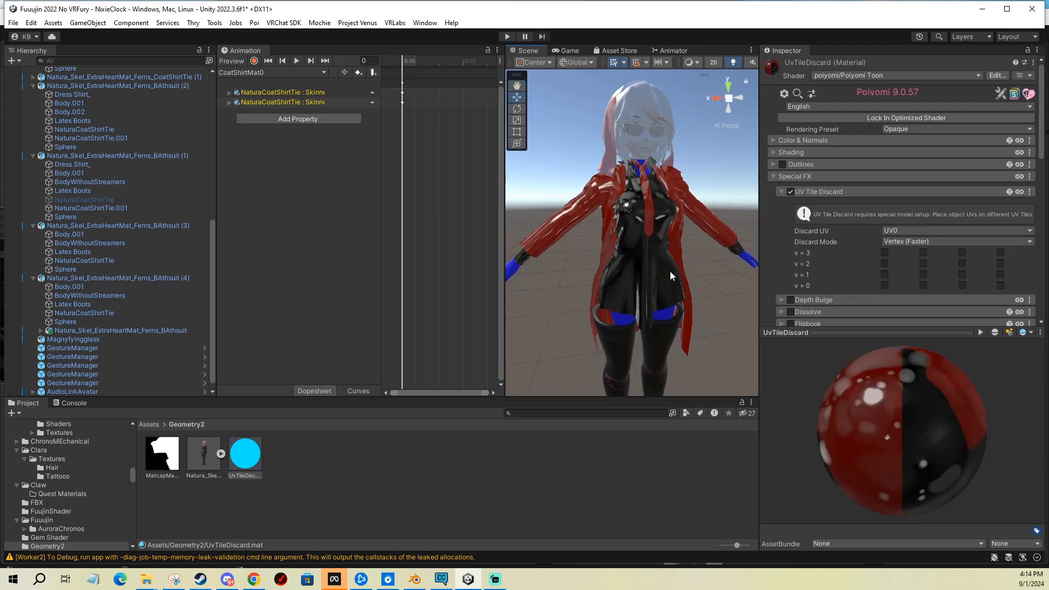
# Step: Test hiding the coat and the tie by discarding the second and third v = 0 tiles one at a time
pyautogui.click(923, 285)
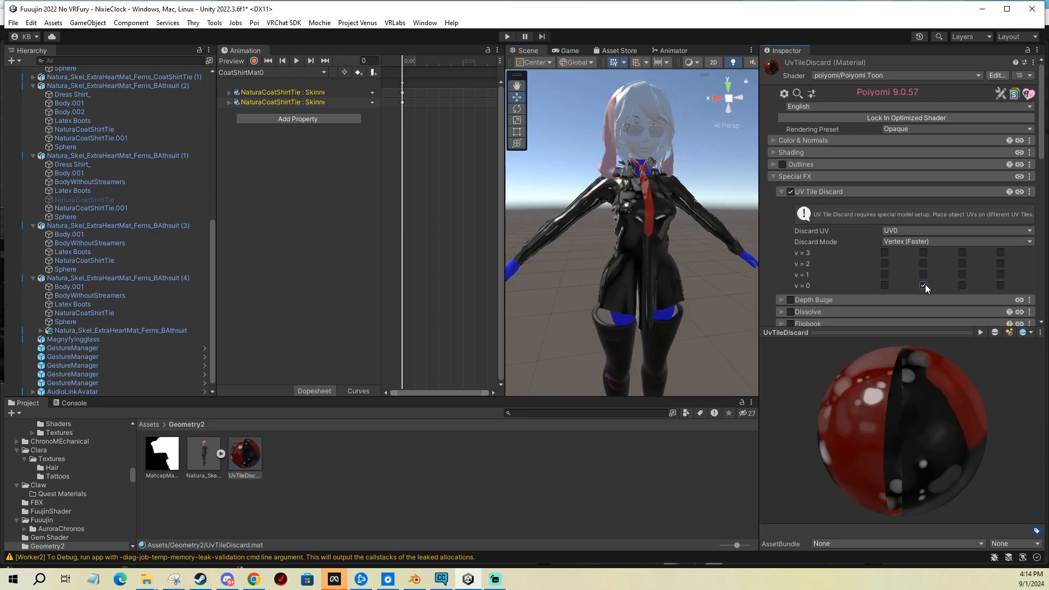
pyautogui.click(924, 285)
pyautogui.click(960, 285)
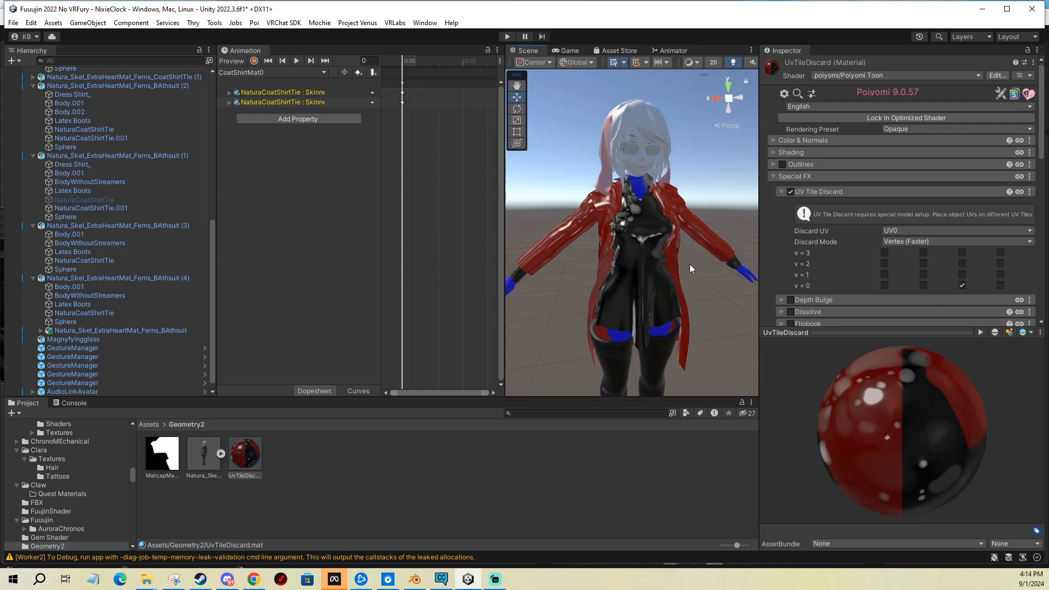
# Step: Reselect the UvTileDiscard material and toggle the second v = 0 tile on and off to check the coat's discard
pyautogui.click(664, 224)
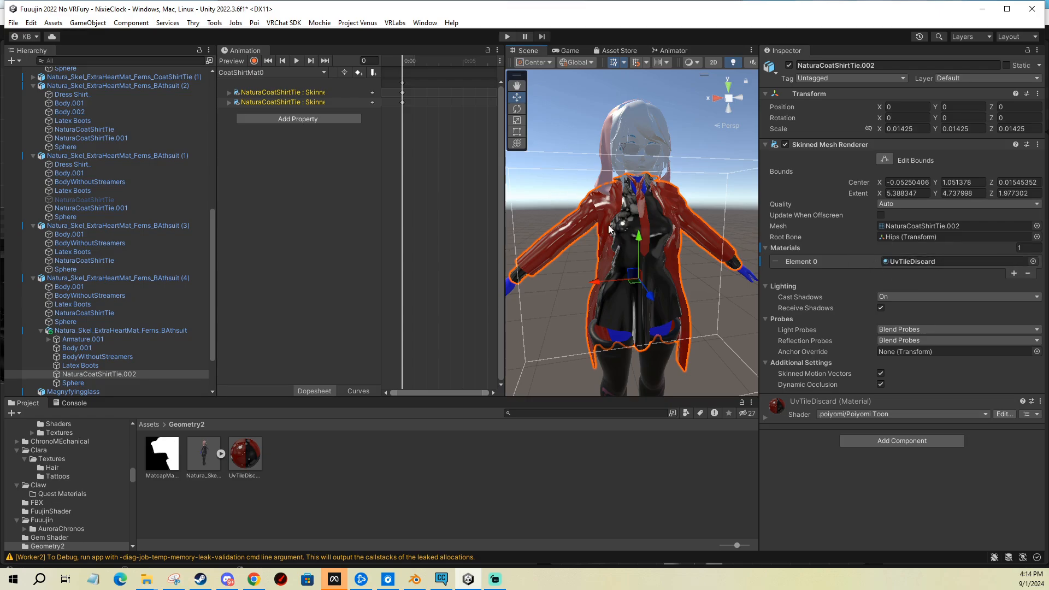
pyautogui.click(248, 460)
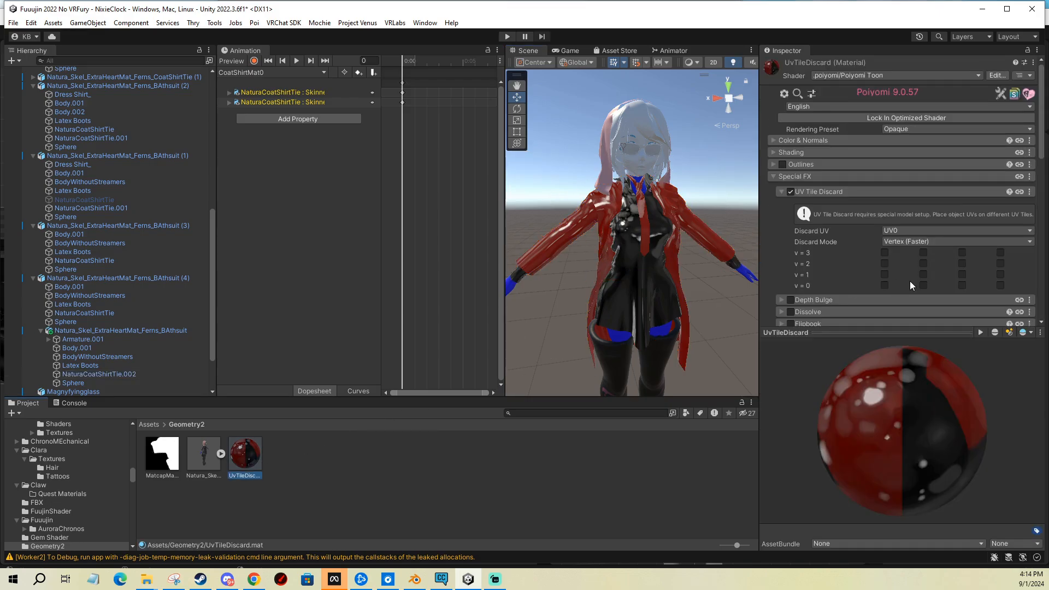
pyautogui.click(923, 285)
pyautogui.moveTo(610, 293); pyautogui.dragTo(691, 260, button='right')
pyautogui.click(924, 285)
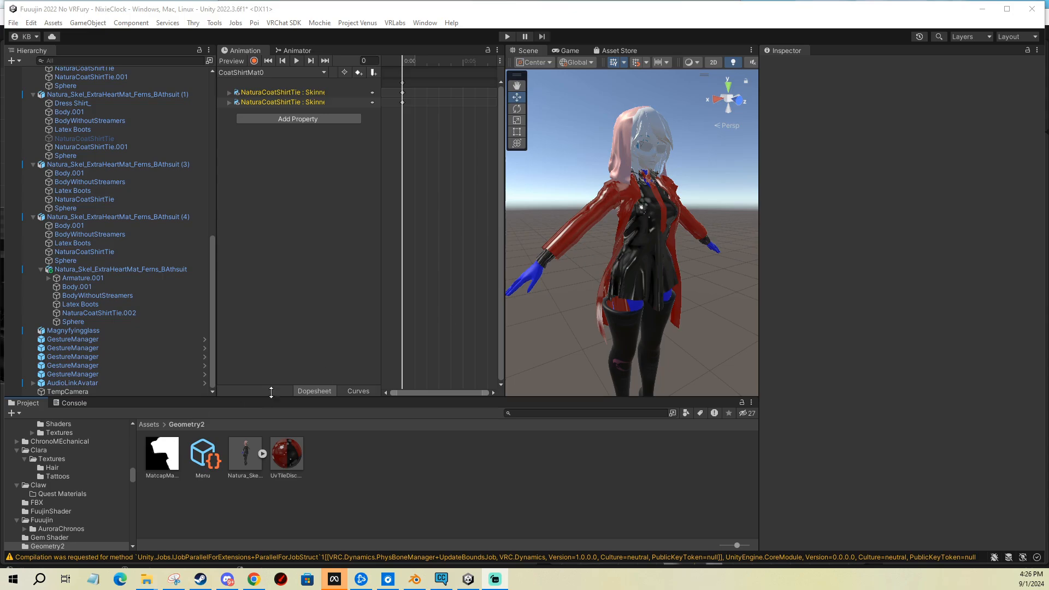
# Step: Create a VRChat Expression Parameters asset named Parameters in the Geometry2 folder
pyautogui.rightClick(342, 479)
pyautogui.moveTo(443, 112)
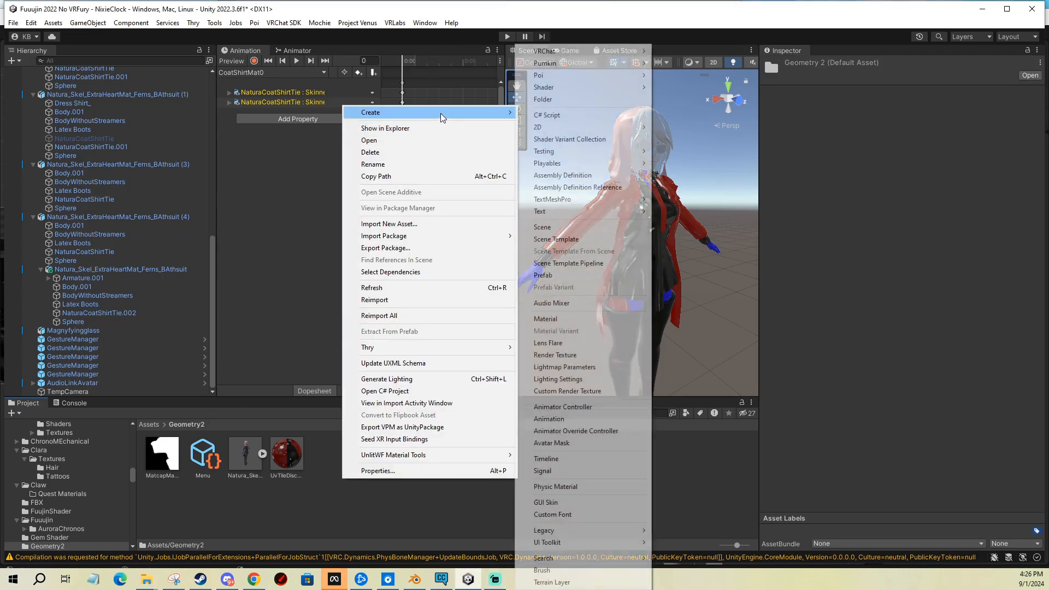
pyautogui.moveTo(568, 55)
pyautogui.moveTo(680, 50)
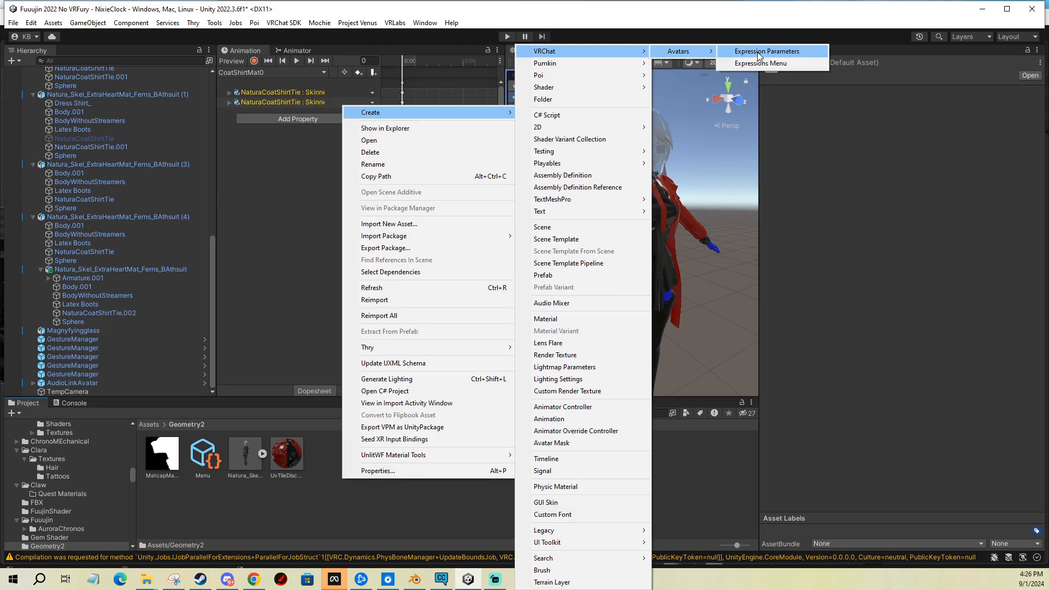
pyautogui.click(759, 53)
pyautogui.write('Parameters')
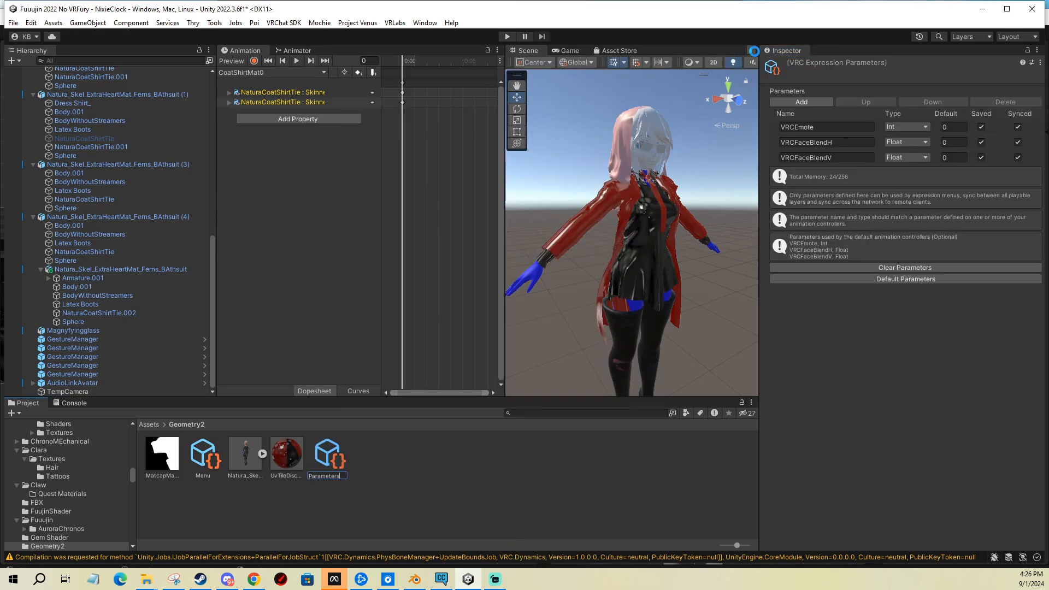
pyautogui.press('Return')
# Step: Create a VRChat Expressions Menu asset named Menu in the Geometry2 folder
pyautogui.rightClick(386, 443)
pyautogui.moveTo(414, 76)
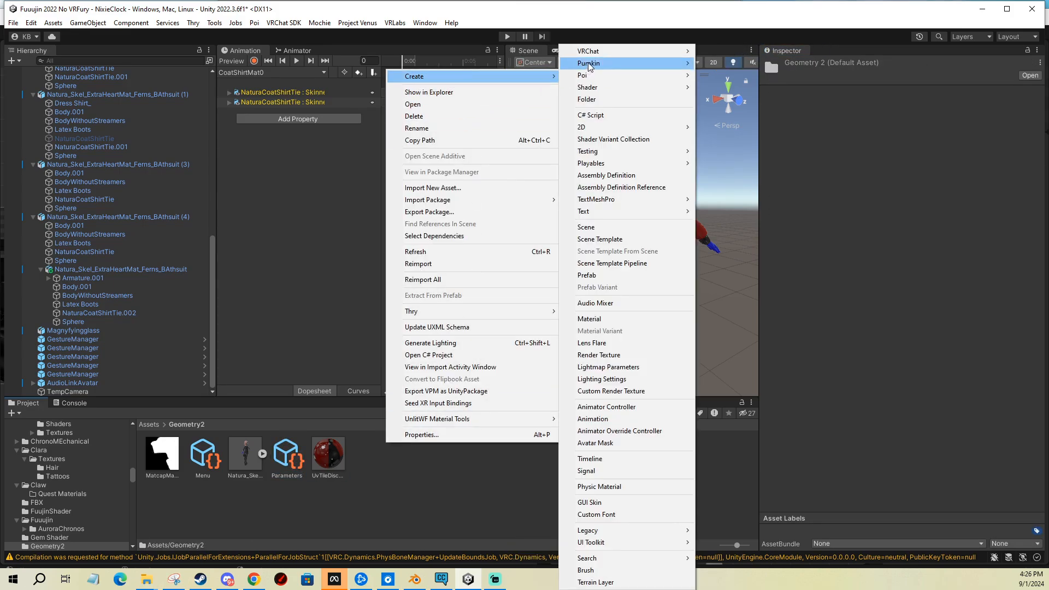
pyautogui.moveTo(582, 53)
pyautogui.moveTo(711, 53)
pyautogui.click(813, 64)
pyautogui.write('Menu')
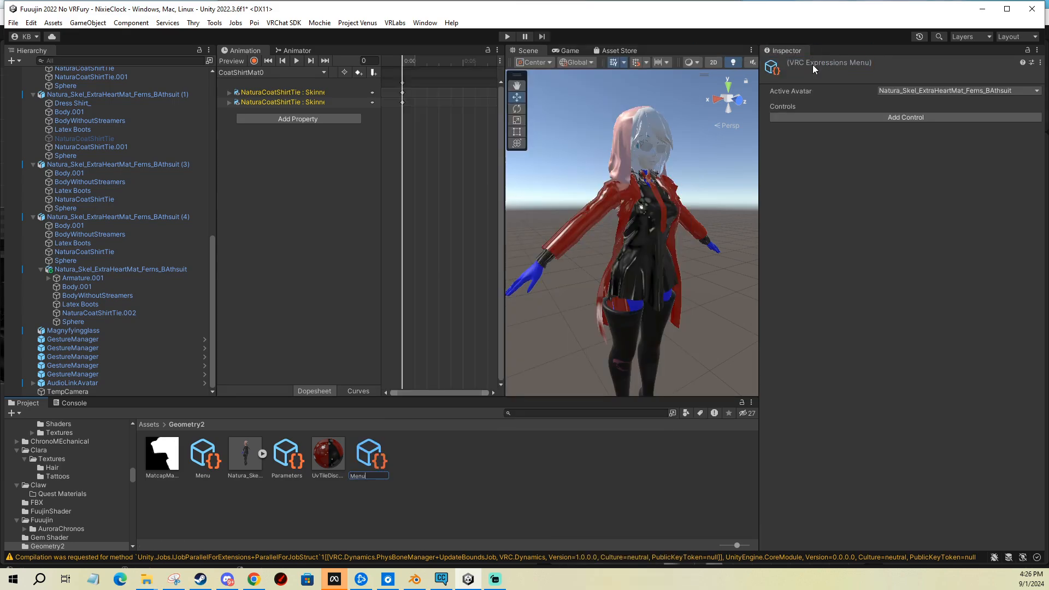
pyautogui.press('Return')
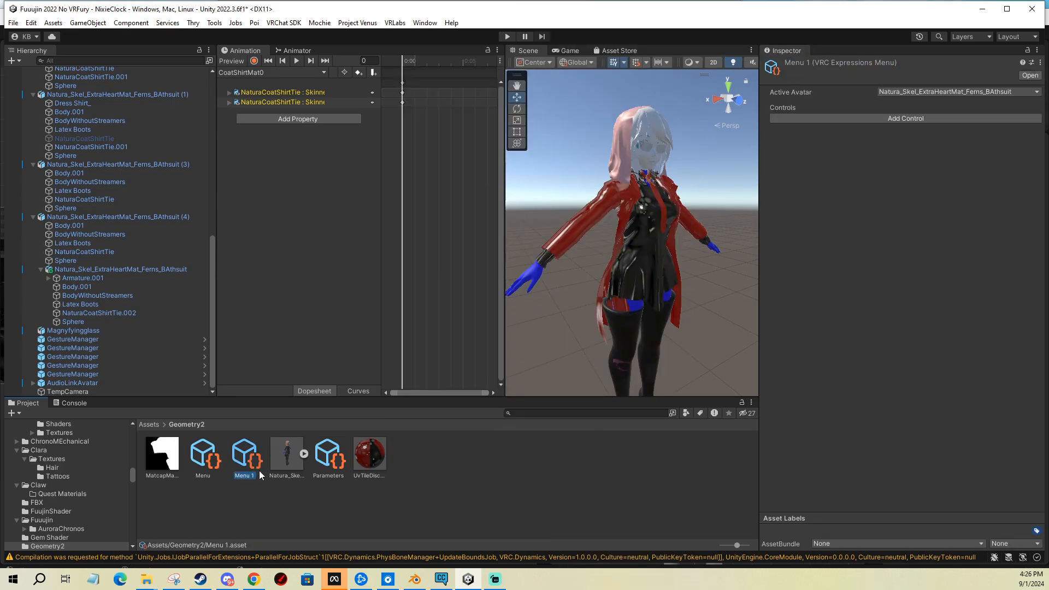
# Step: Delete the old Menu asset with the Coat and Tie controls and rename Menu 1 as Menu
pyautogui.click(211, 457)
pyautogui.press('Delete')
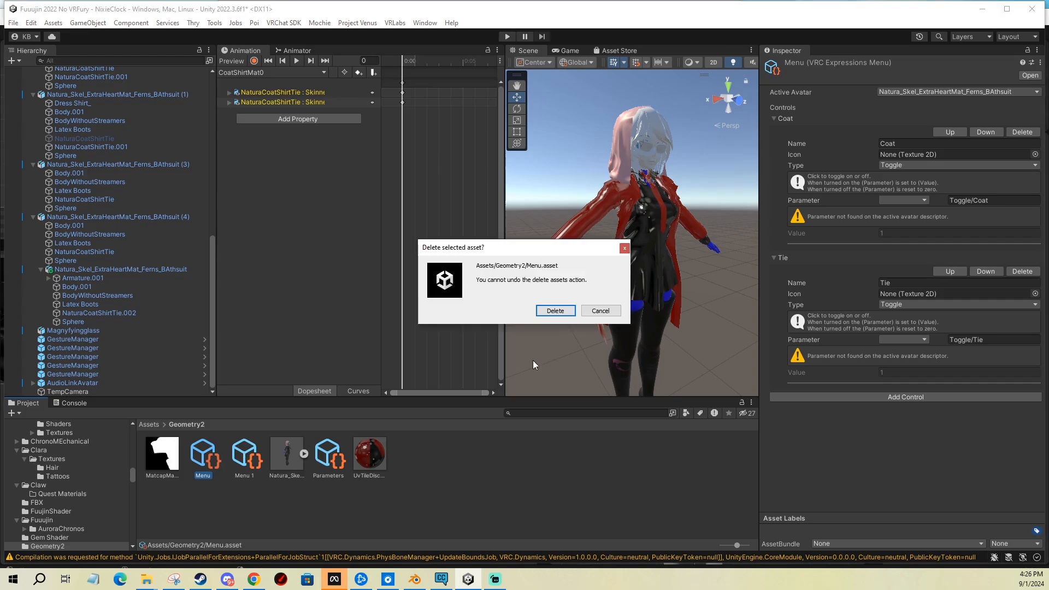
pyautogui.click(563, 311)
pyautogui.click(204, 459)
pyautogui.press('F2')
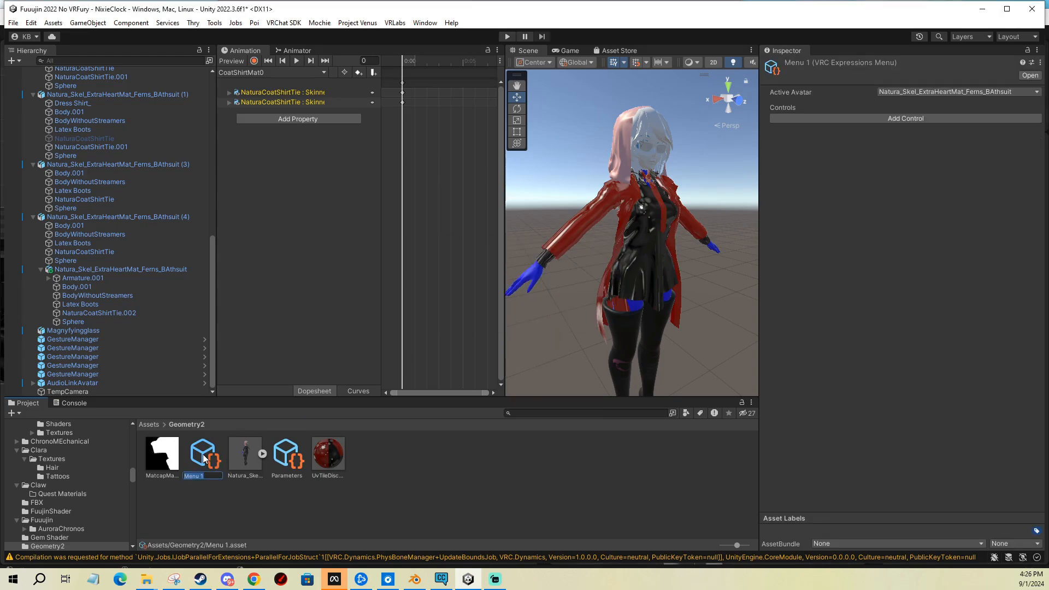
pyautogui.press('Right')
pyautogui.press('BackSpace')
pyautogui.press('BackSpace')
pyautogui.press('Return')
# Step: Add two Bool parameters named Toggles/Coat and Toggles/Tie to the Parameters asset
pyautogui.click(285, 459)
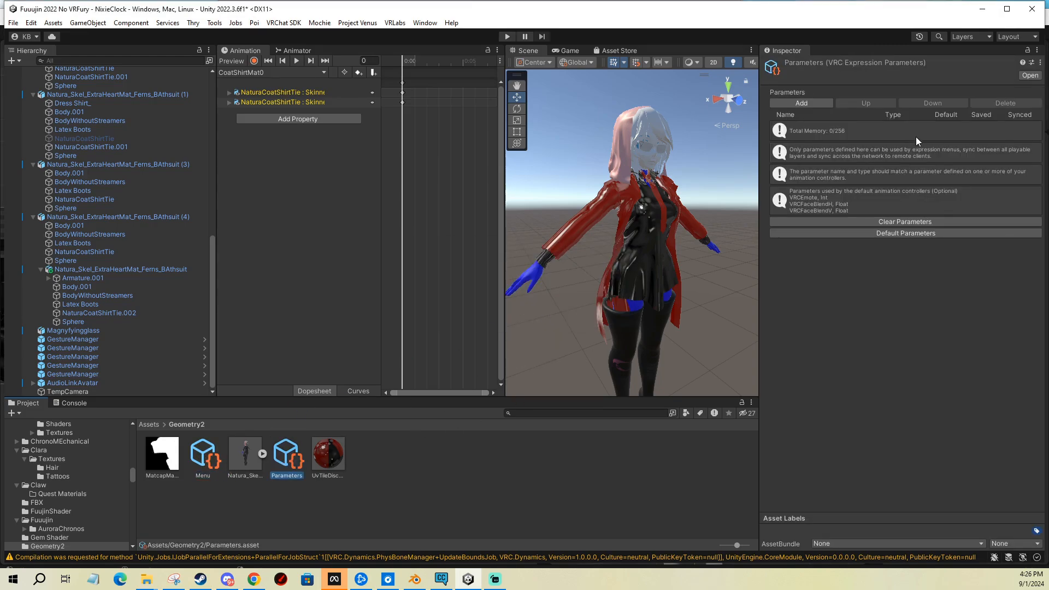
pyautogui.click(814, 106)
pyautogui.click(815, 104)
pyautogui.click(906, 143)
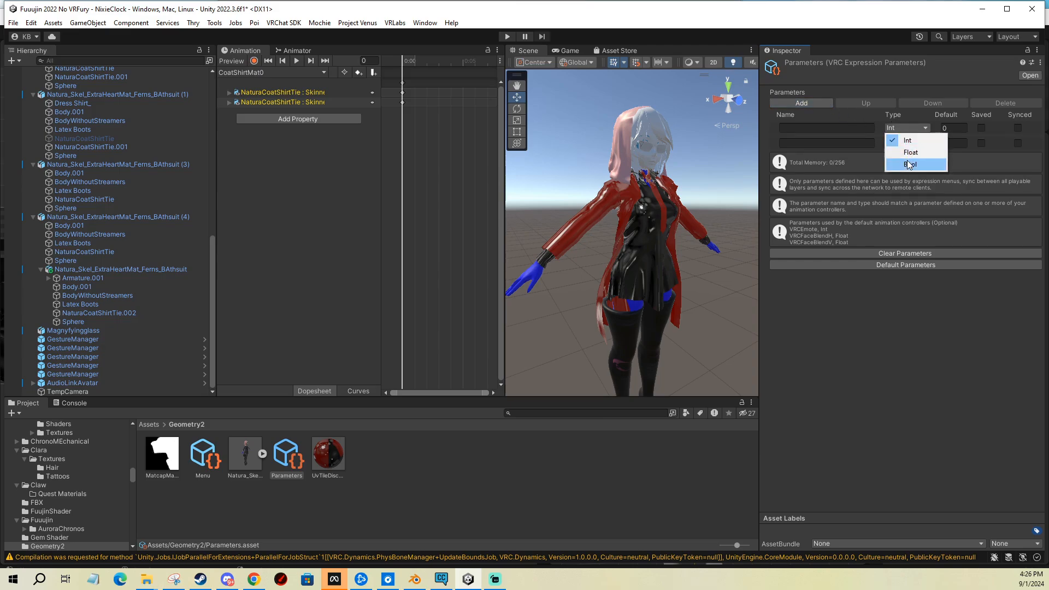
pyautogui.click(910, 163)
pyautogui.click(827, 130)
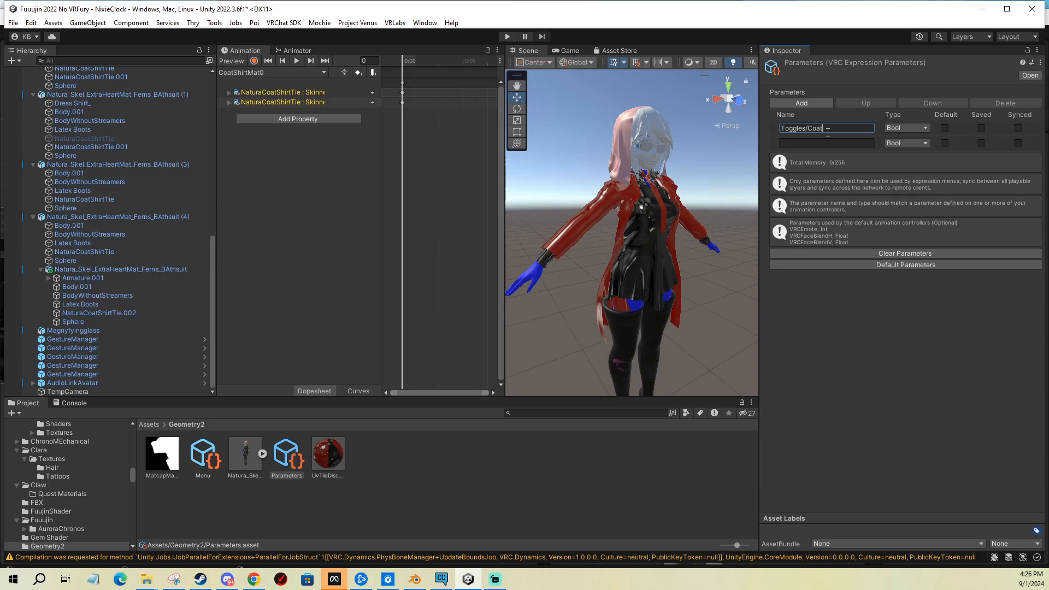
pyautogui.moveTo(828, 132); pyautogui.dragTo(767, 129)
pyautogui.hotkey('ctrl', 'c')
pyautogui.click(836, 143)
pyautogui.hotkey('ctrl', 'v')
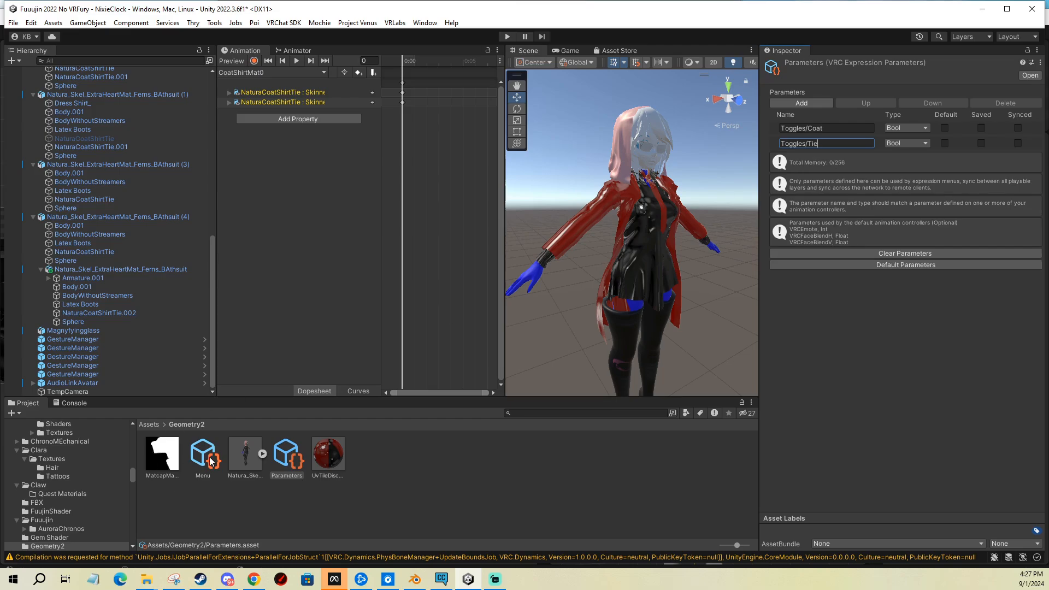
# Step: Assign the Menu and Parameters assets to the Expressions of the avatar's VRC Avatar Descriptor
pyautogui.click(136, 270)
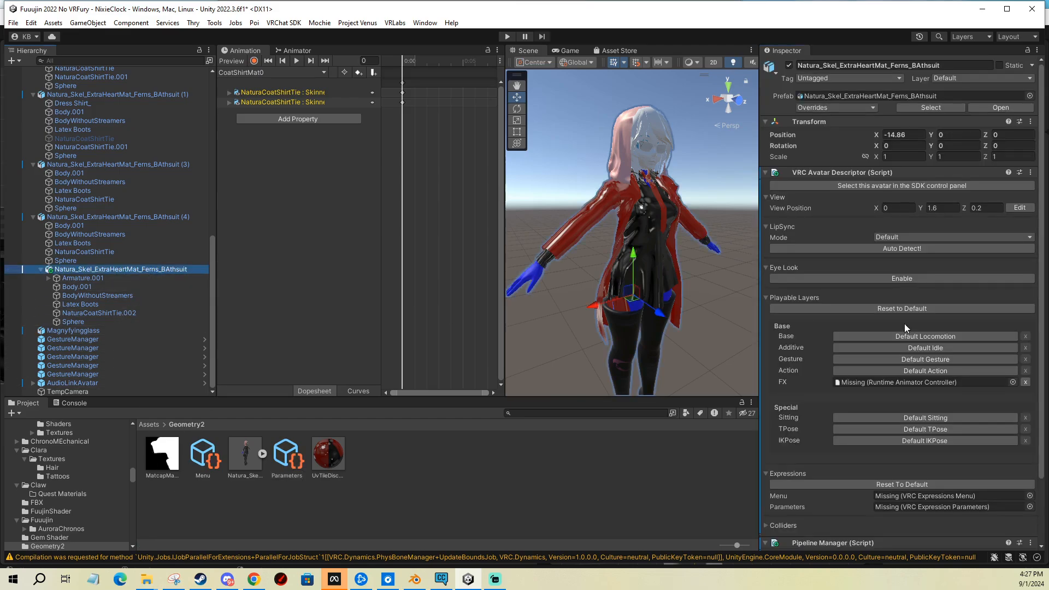
pyautogui.moveTo(202, 453); pyautogui.dragTo(929, 421)
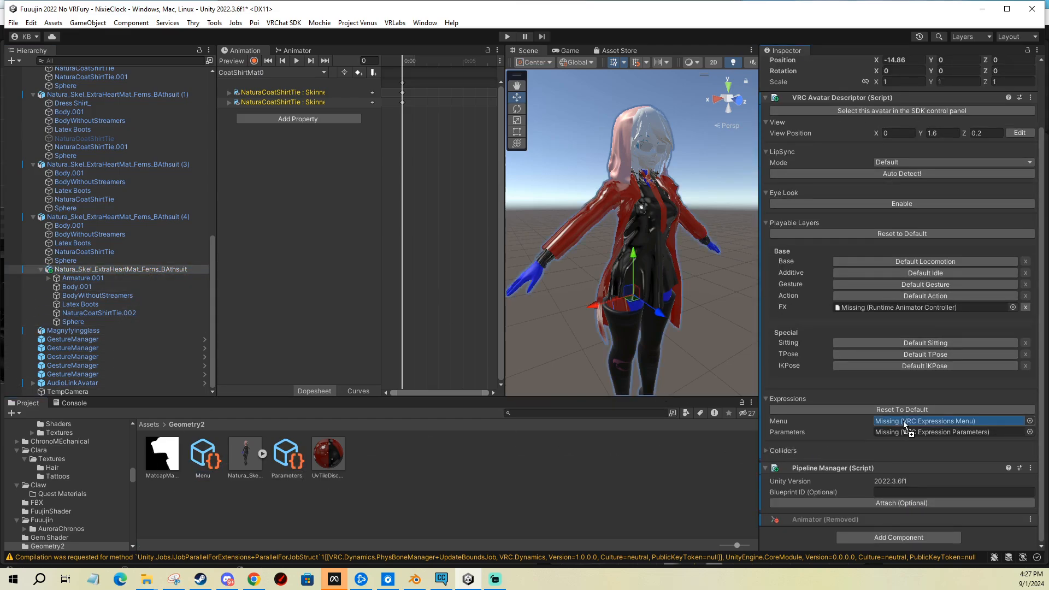
pyautogui.moveTo(286, 454); pyautogui.dragTo(897, 434)
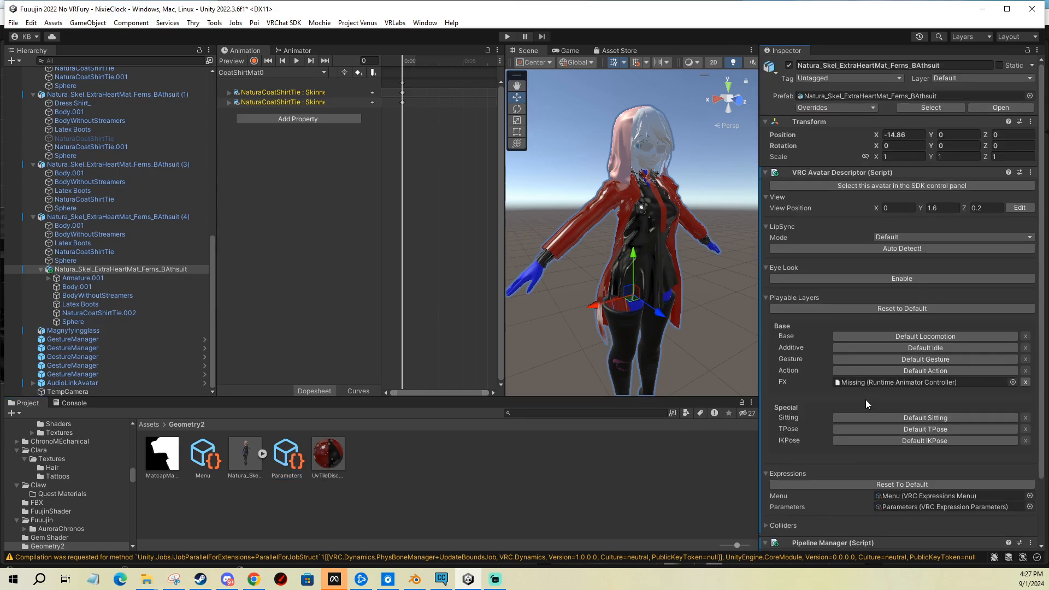
# Step: Add an Animator component to the avatar and assign the imported model's avatar definition to it
pyautogui.click(891, 536)
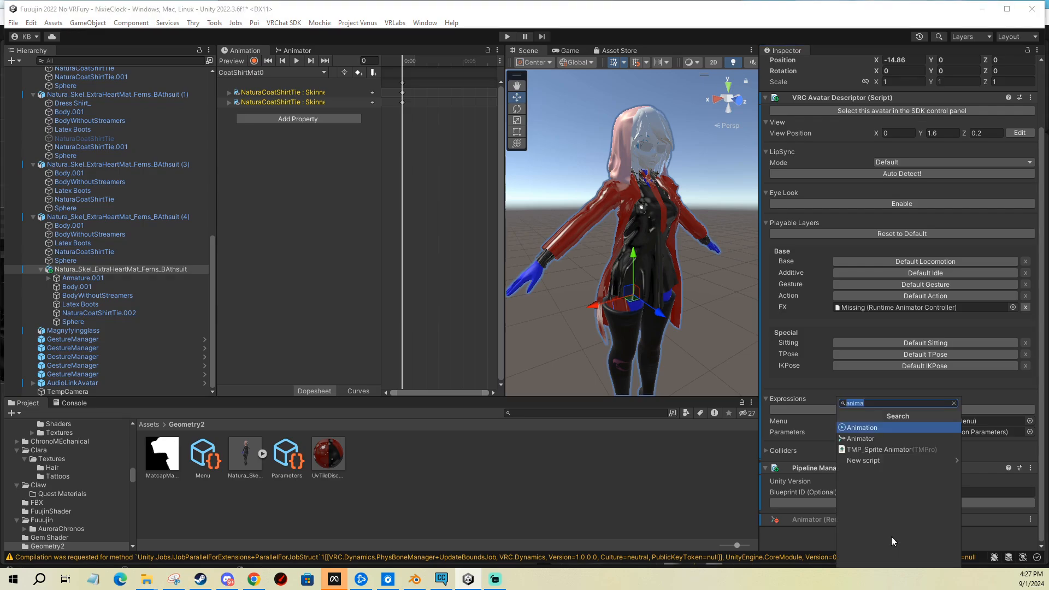
pyautogui.click(868, 440)
pyautogui.scroll(-3, 874, 432)
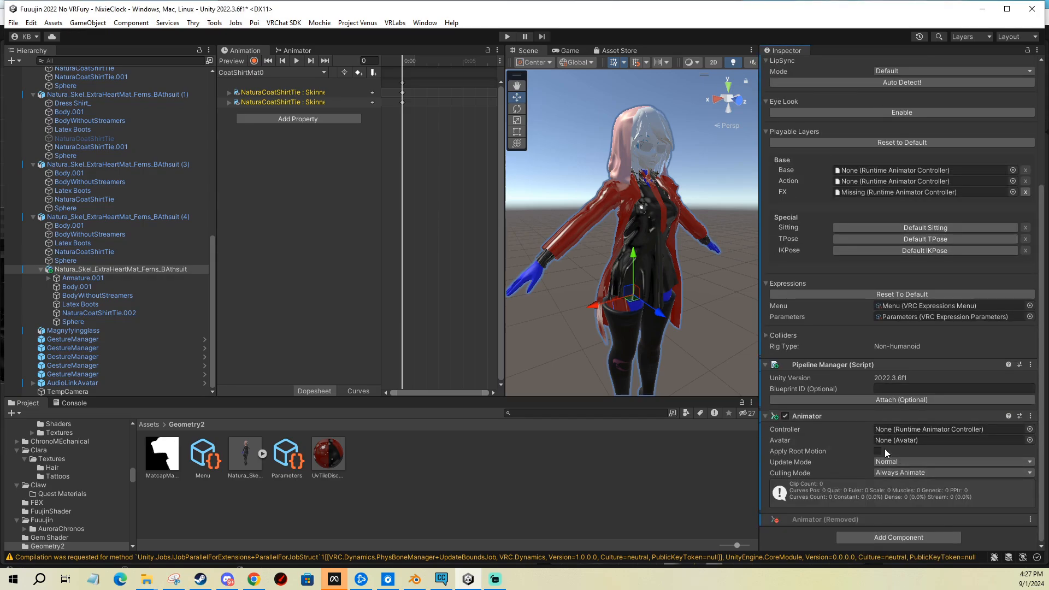
pyautogui.click(263, 454)
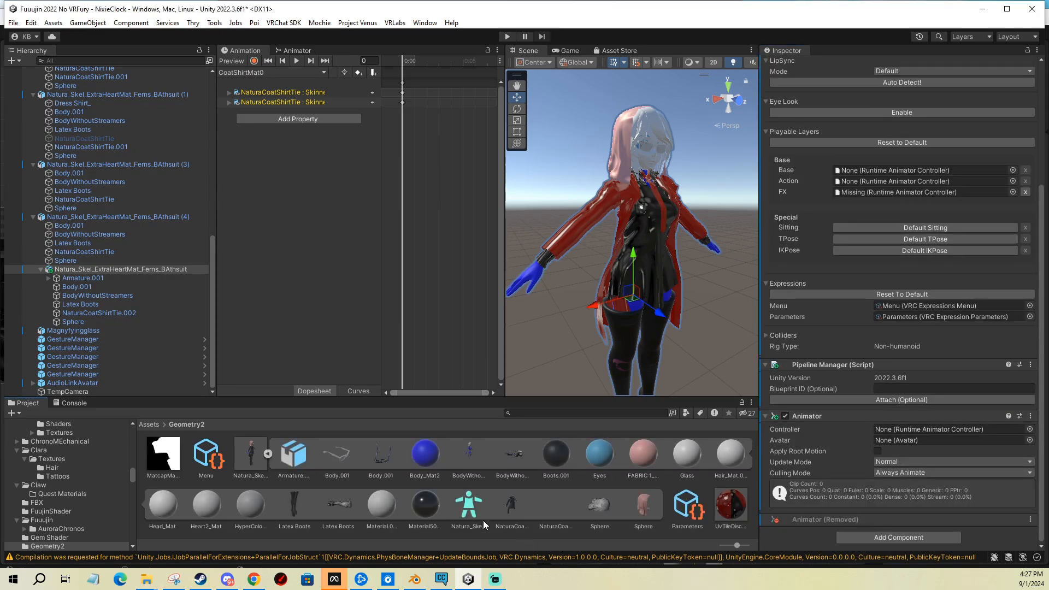
pyautogui.moveTo(468, 505); pyautogui.dragTo(896, 442)
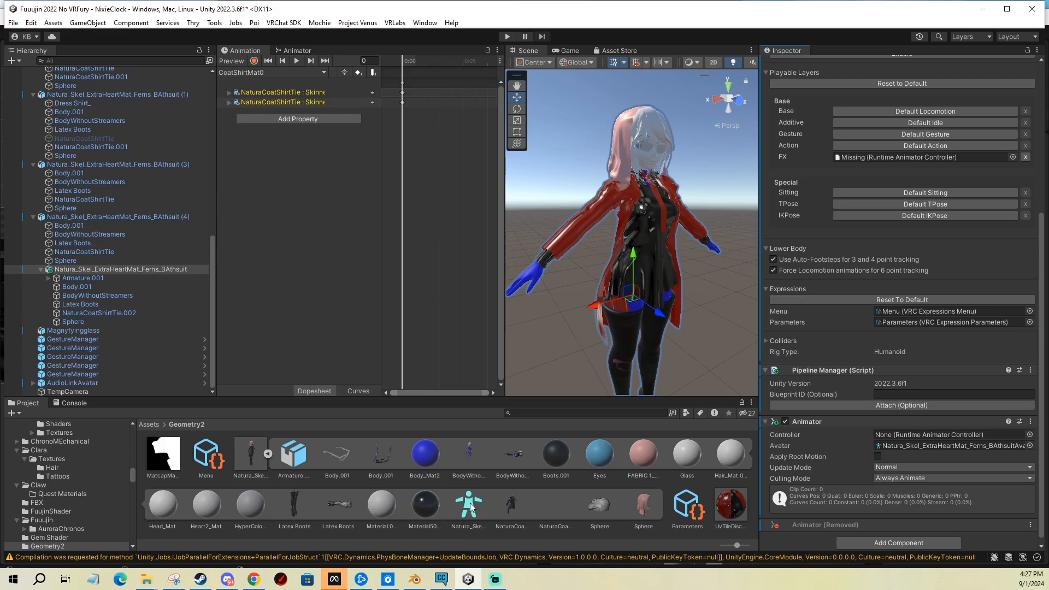
# Step: Check the Rig import settings of the Natura_Skel model in the Geometry2 folder
pyautogui.click(249, 471)
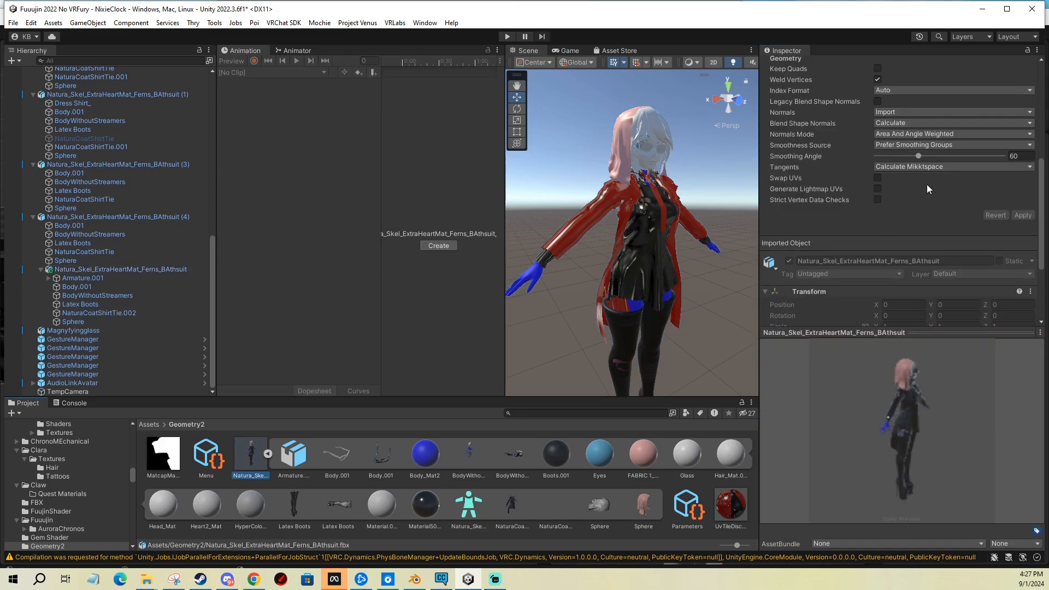
pyautogui.scroll(10, 901, 153)
pyautogui.click(877, 96)
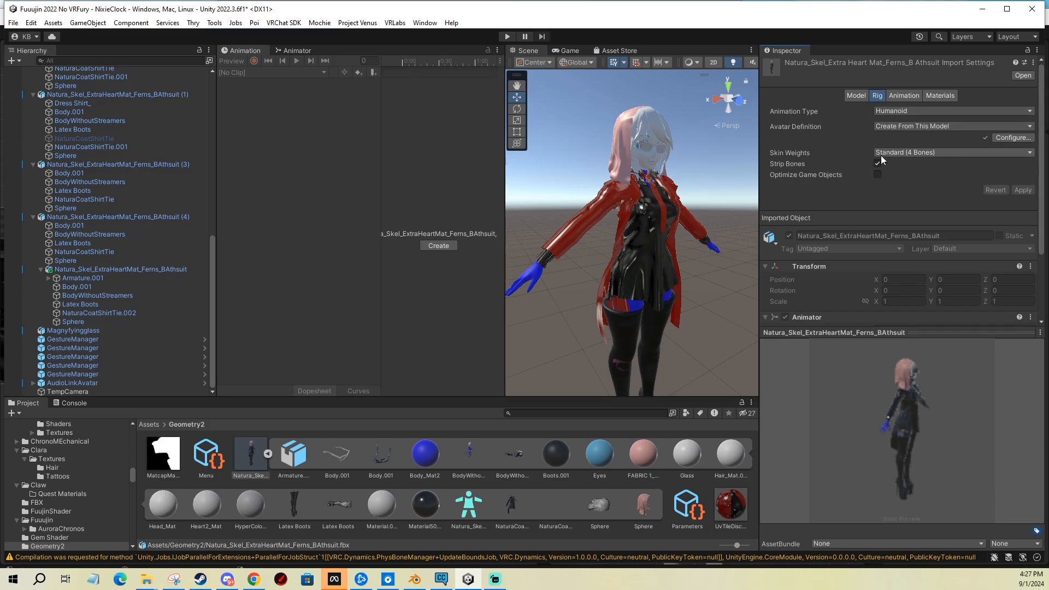
# Step: Open the expressions menu assigned to the avatar and add two controls of type Toggle
pyautogui.click(207, 459)
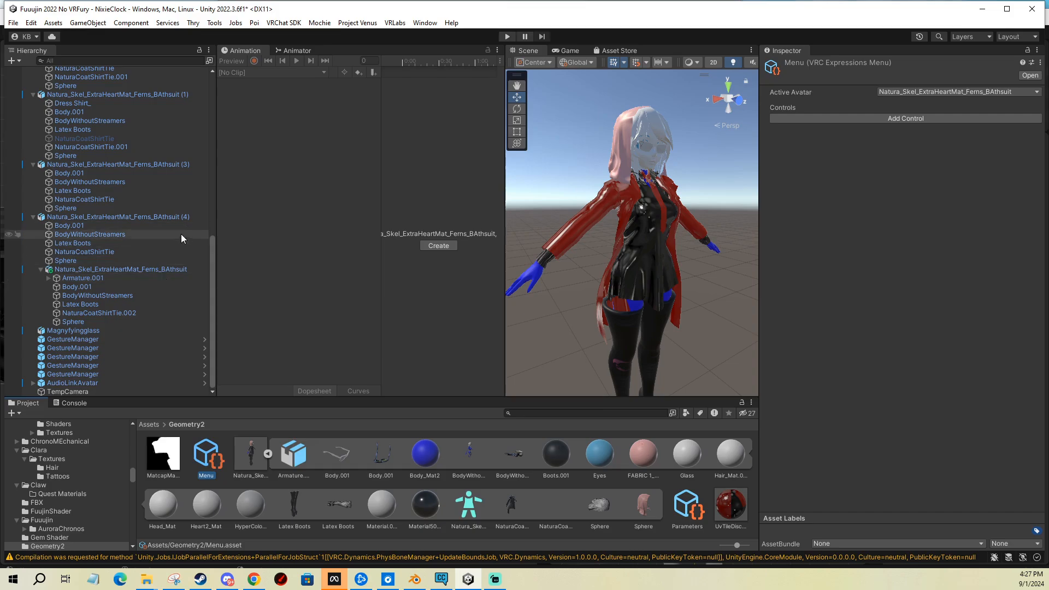
pyautogui.click(158, 269)
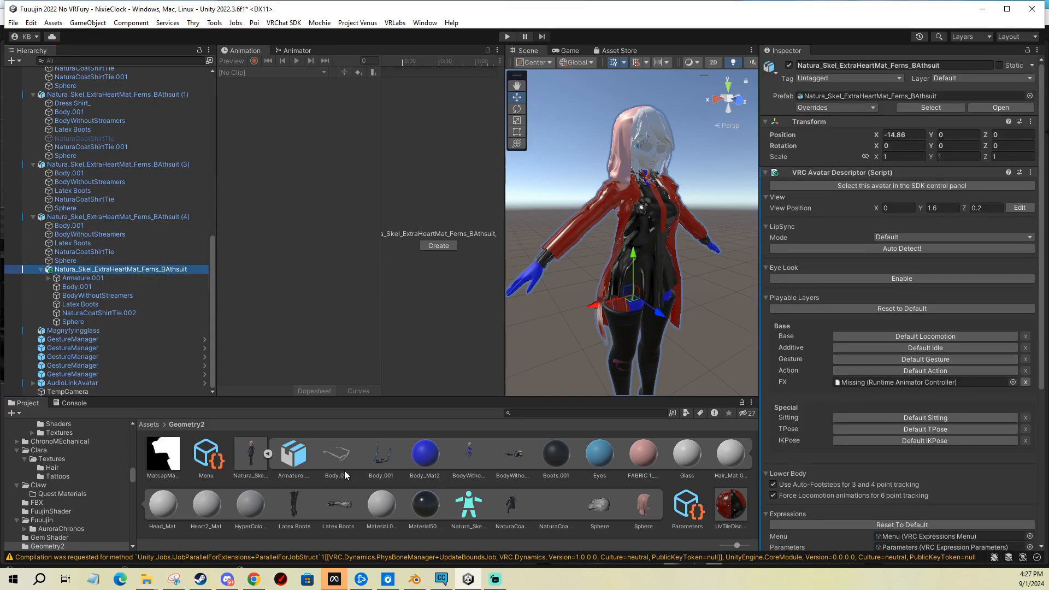
pyautogui.click(268, 454)
pyautogui.scroll(-4, 1000, 402)
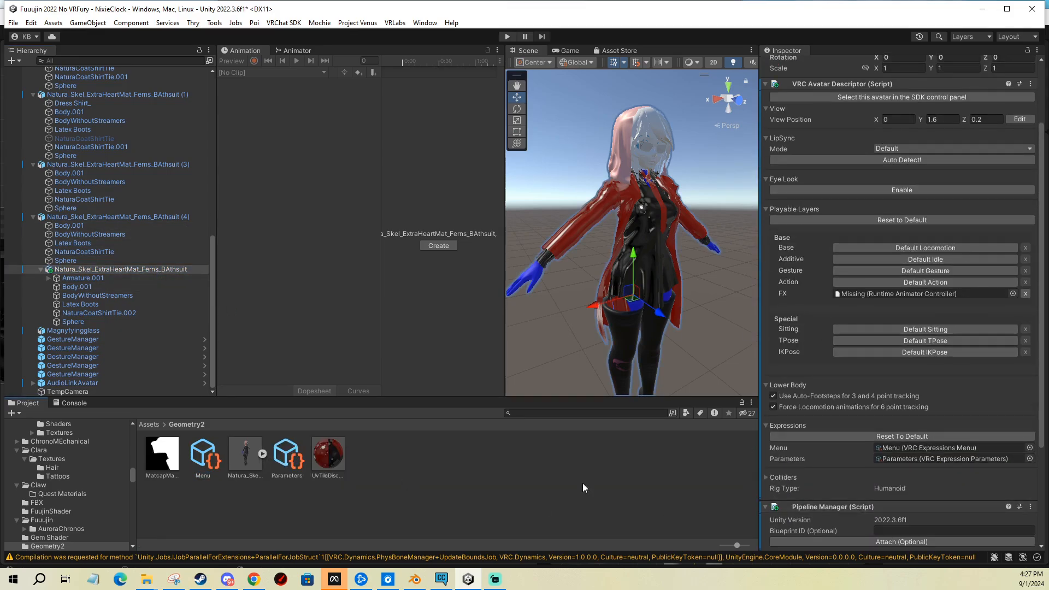
pyautogui.doubleClick(935, 444)
pyautogui.click(917, 119)
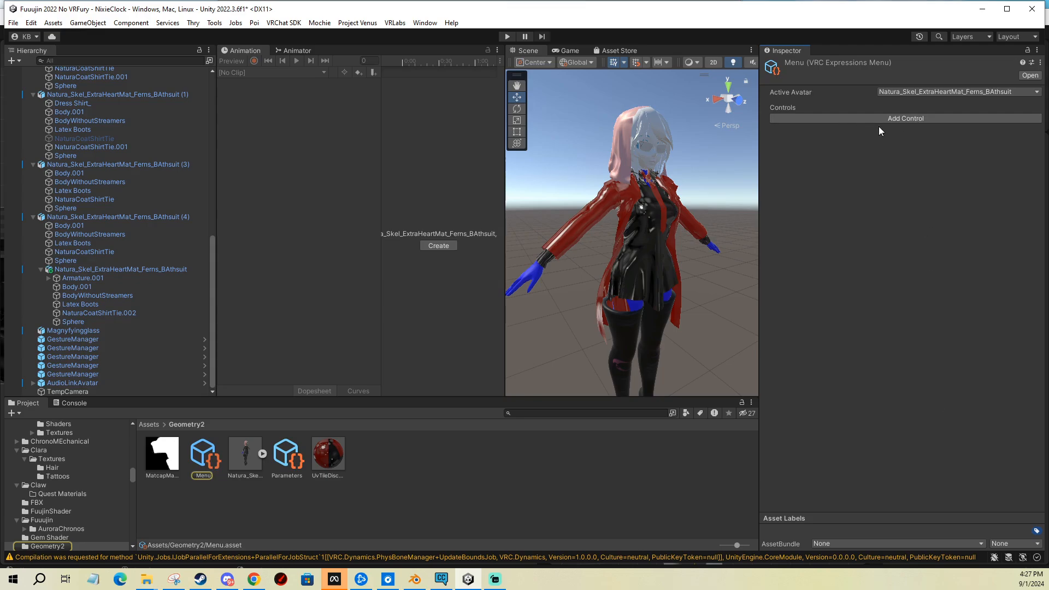
pyautogui.click(897, 225)
pyautogui.click(909, 165)
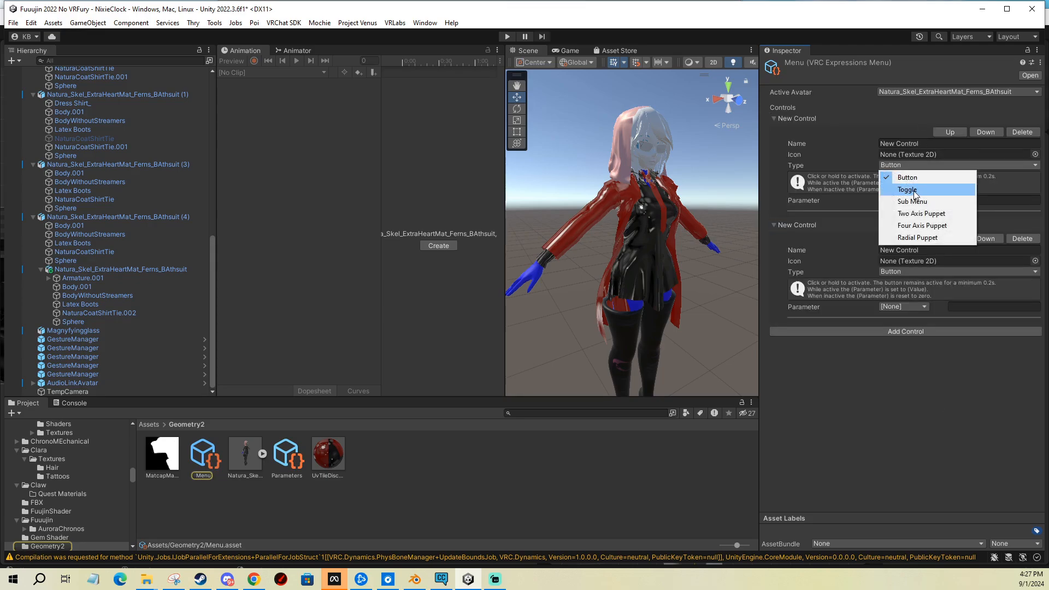
pyautogui.click(908, 189)
pyautogui.click(910, 272)
pyautogui.click(911, 297)
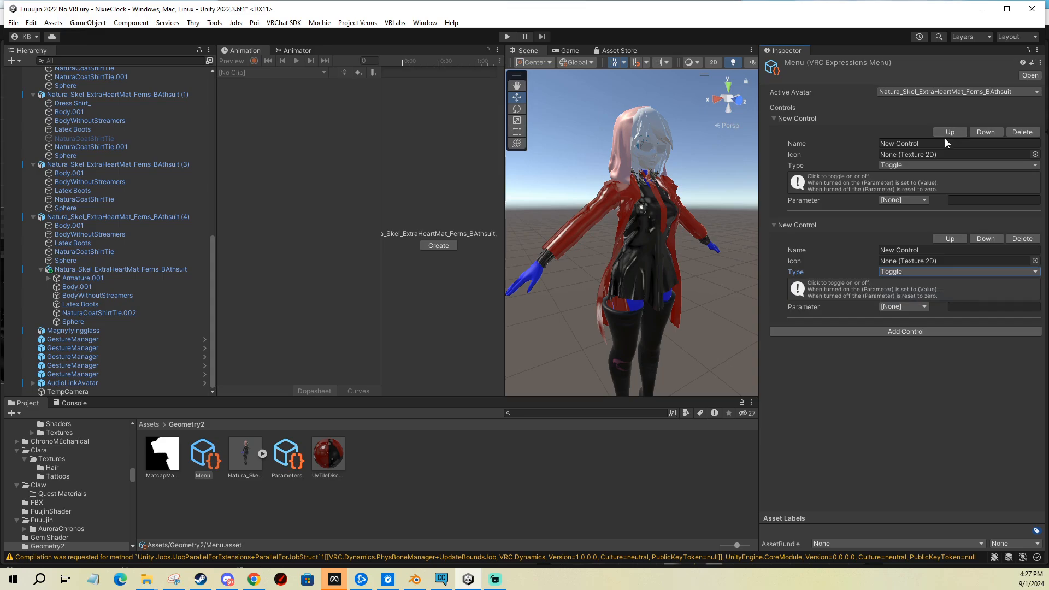
# Step: Name the two menu controls Coat and Tie
pyautogui.click(936, 144)
pyautogui.write('Coat')
pyautogui.click(919, 250)
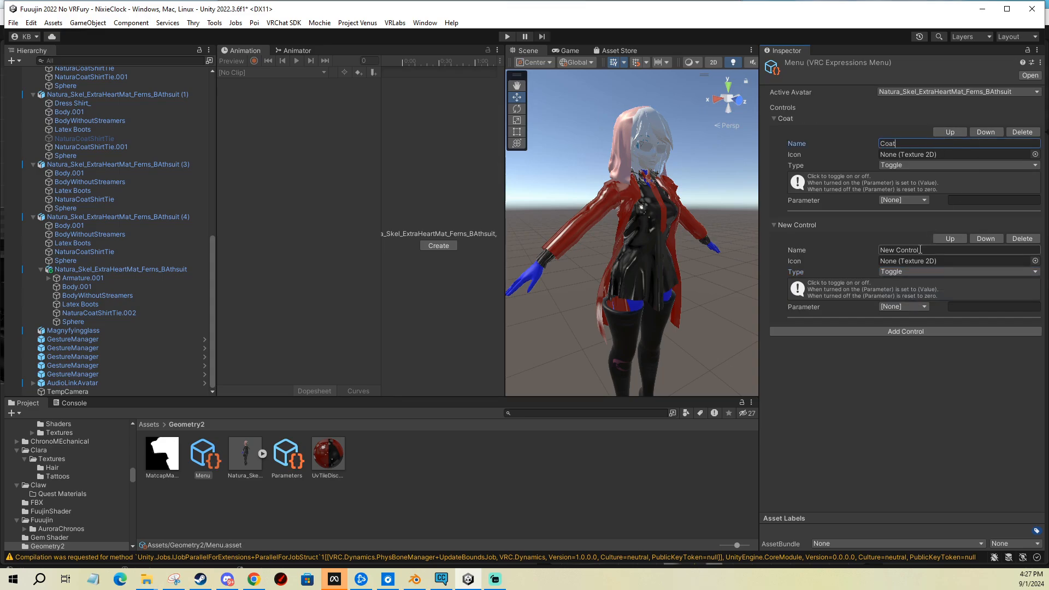
pyautogui.write('Tie')
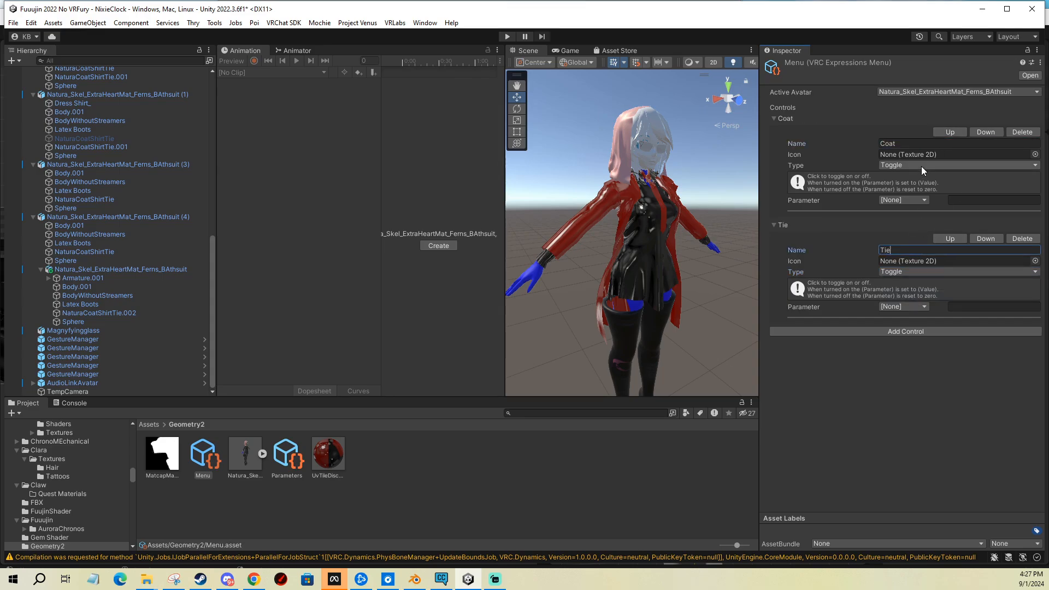
# Step: Link the Coat control to the Toggles/Coat parameter and the Tie control to Toggles/Tie
pyautogui.click(904, 200)
pyautogui.moveTo(923, 225)
pyautogui.click(981, 225)
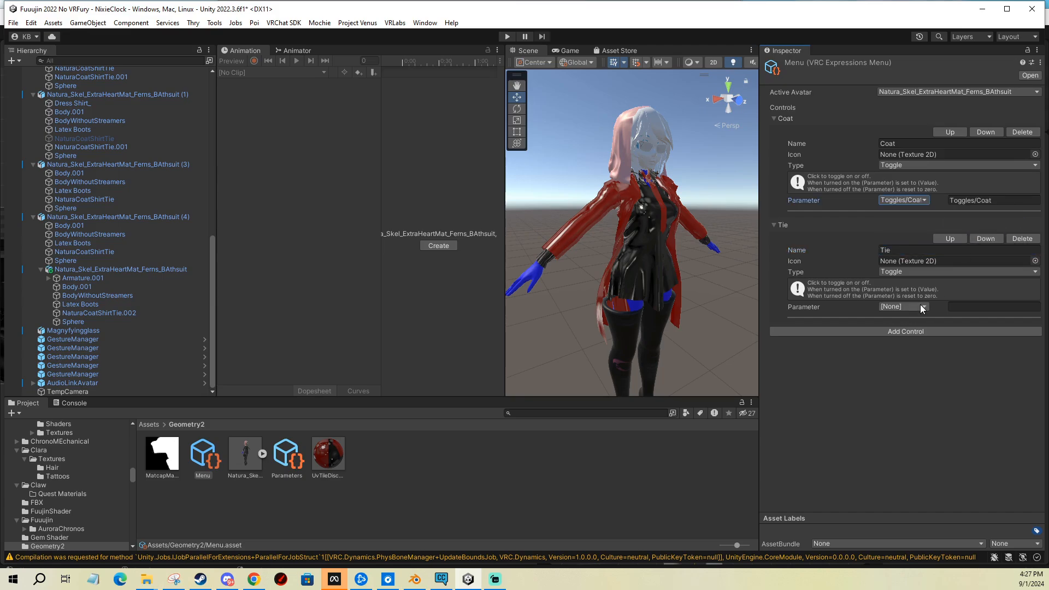
pyautogui.click(920, 305)
pyautogui.moveTo(929, 333)
pyautogui.click(977, 346)
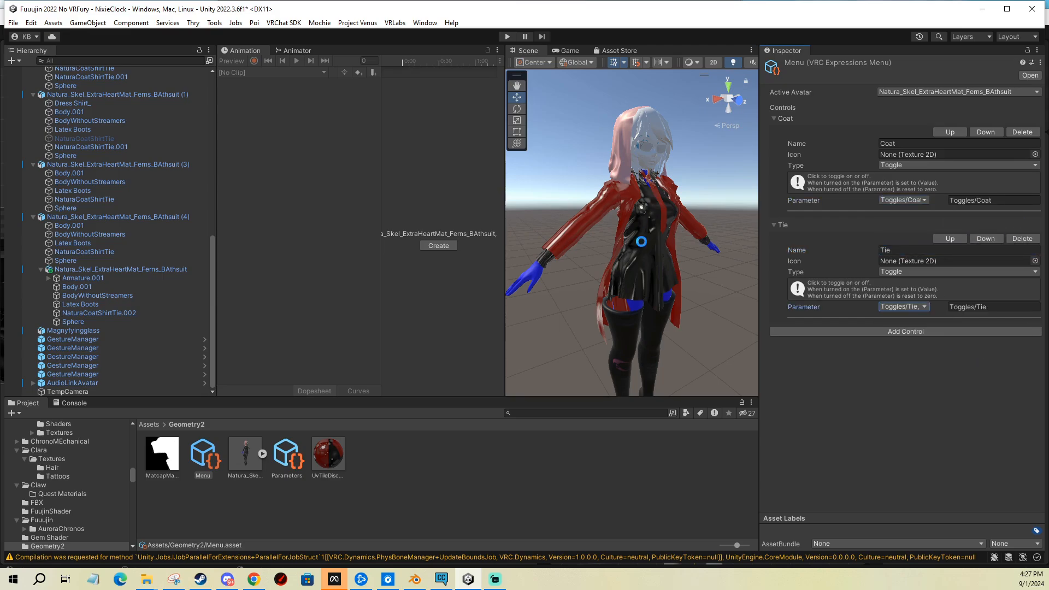
# Step: Create an Animator Controller named FX in the Geometry2 folder
pyautogui.rightClick(404, 464)
pyautogui.moveTo(470, 97)
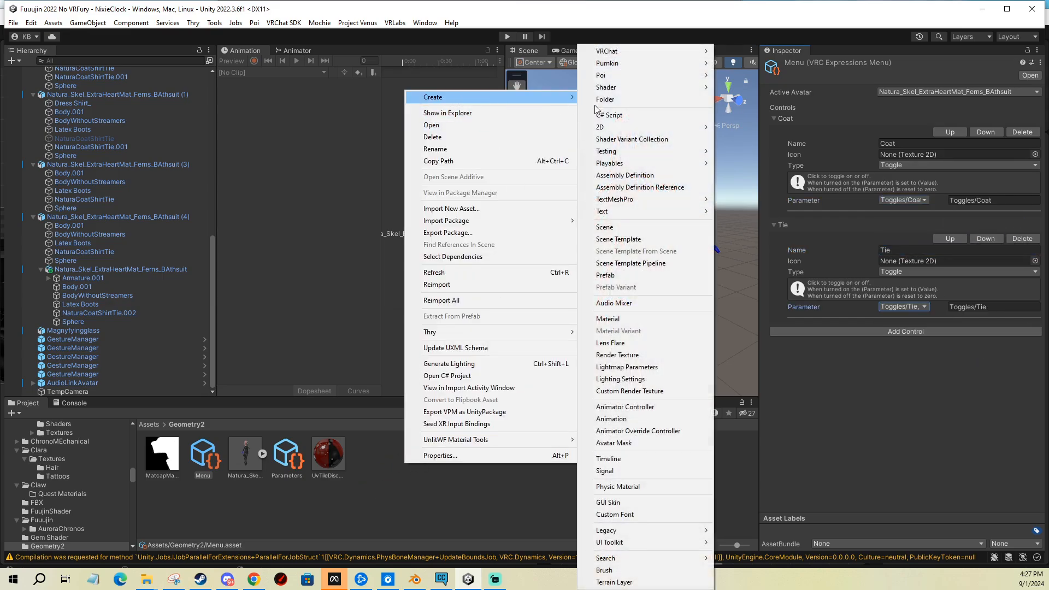
pyautogui.click(632, 406)
pyautogui.write('FX')
pyautogui.press('Return')
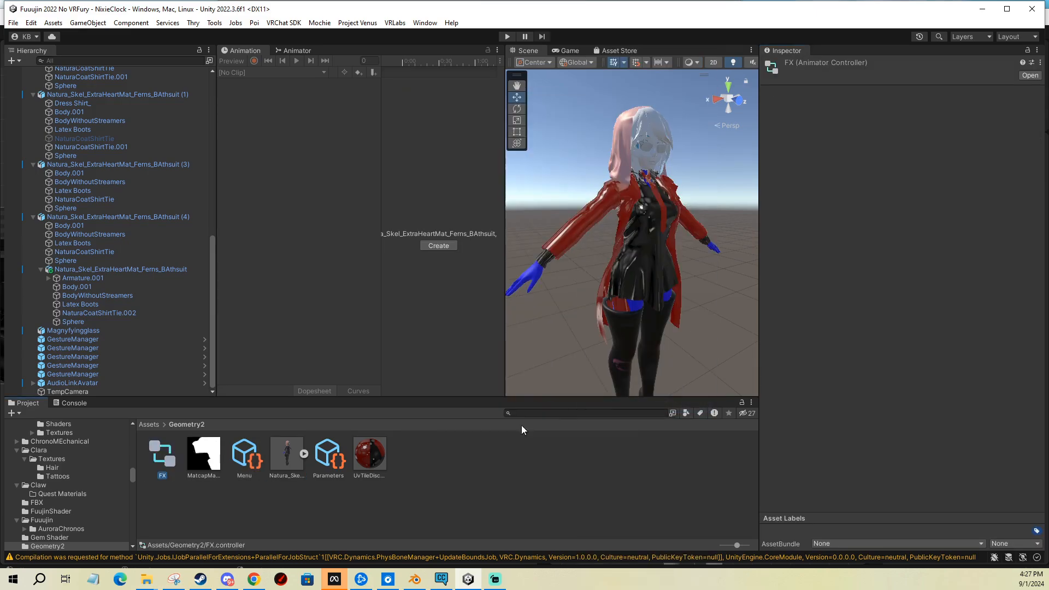
# Step: Add a Float parameter named BlendtreeWeight to the FX controller and set its default value to 1
pyautogui.click(297, 51)
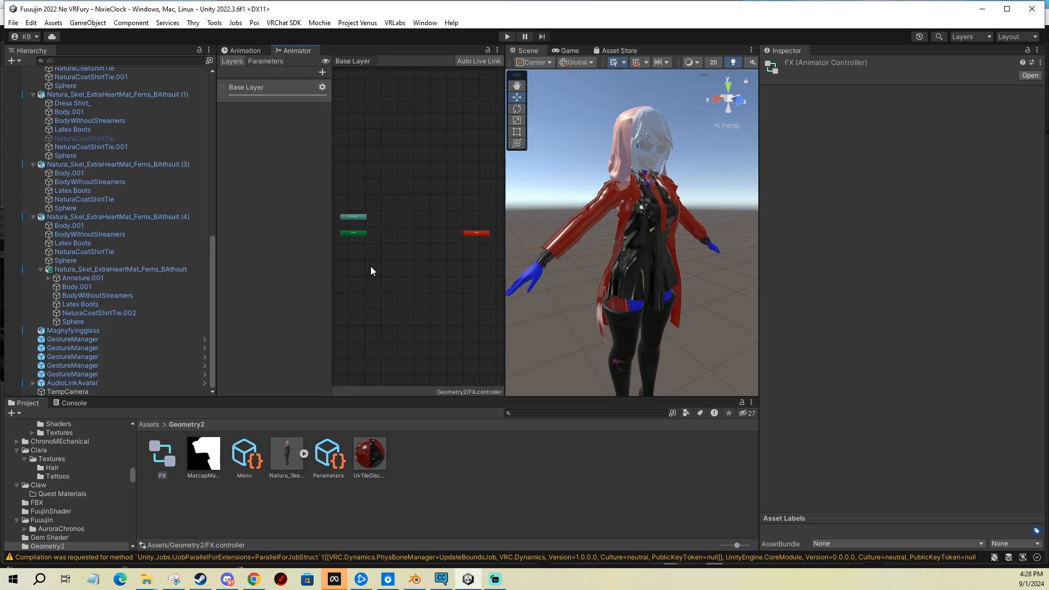
pyautogui.click(266, 61)
pyautogui.click(321, 72)
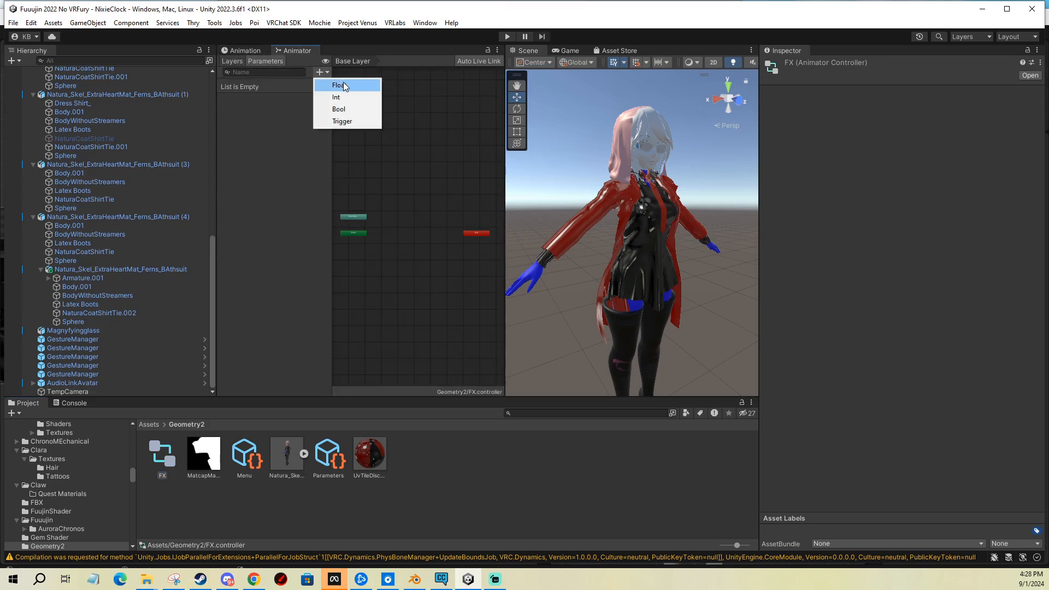
pyautogui.click(343, 85)
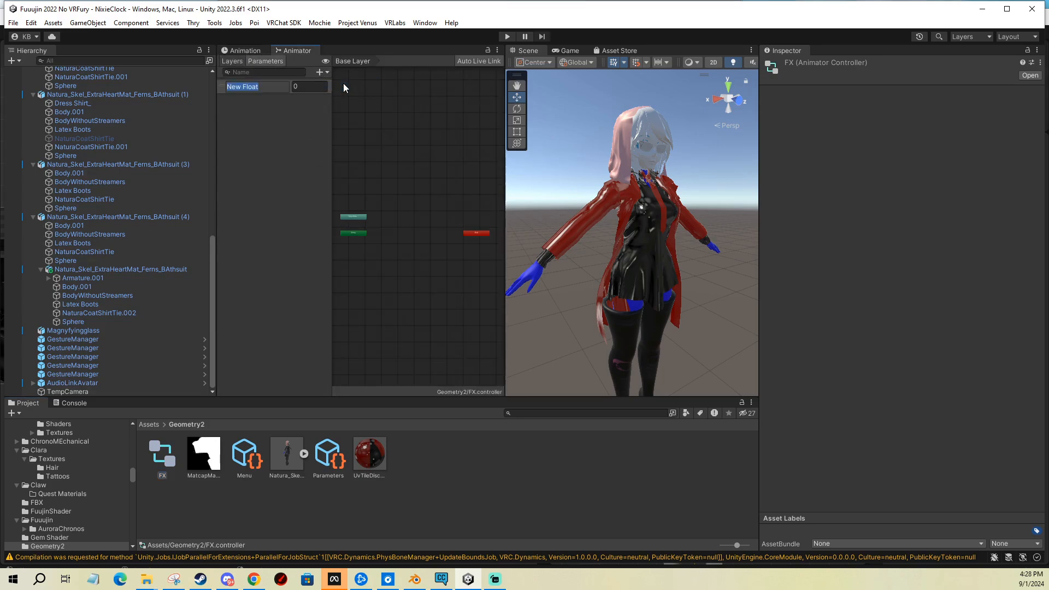
pyautogui.write('BlendtreeWeight')
pyautogui.press('Return')
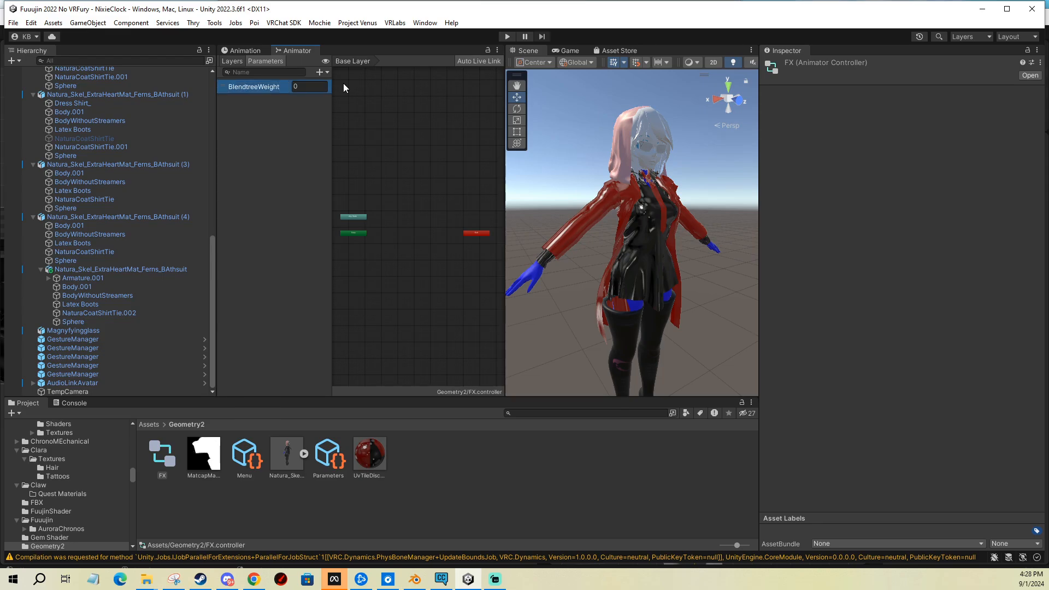
pyautogui.click(322, 86)
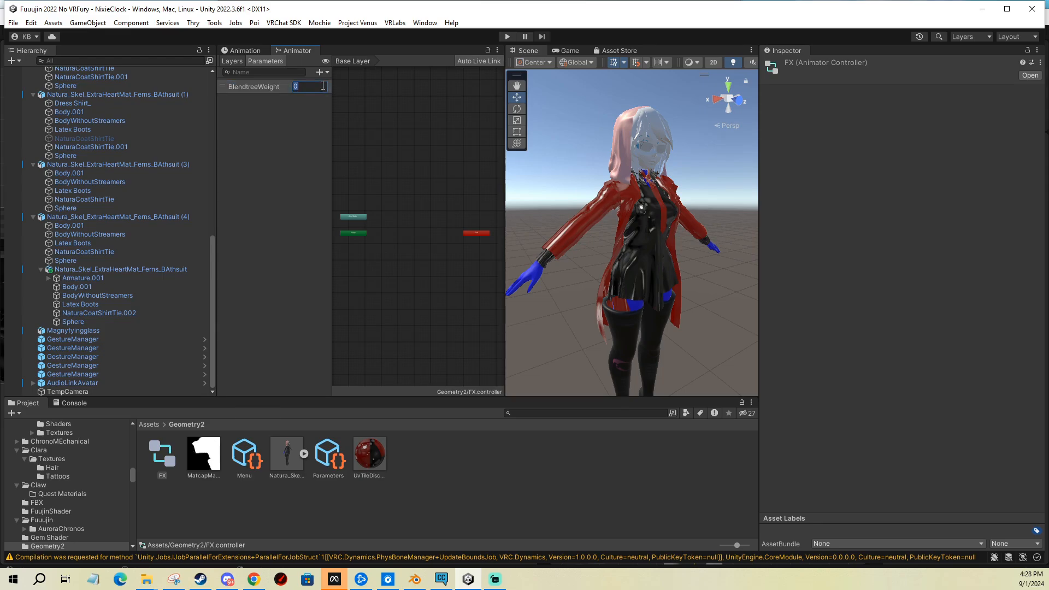
pyautogui.write('1')
pyautogui.click(363, 114)
# Step: Add two more Float parameters to the FX controller, named Toggles/Coat and Toggles/Tie
pyautogui.click(320, 72)
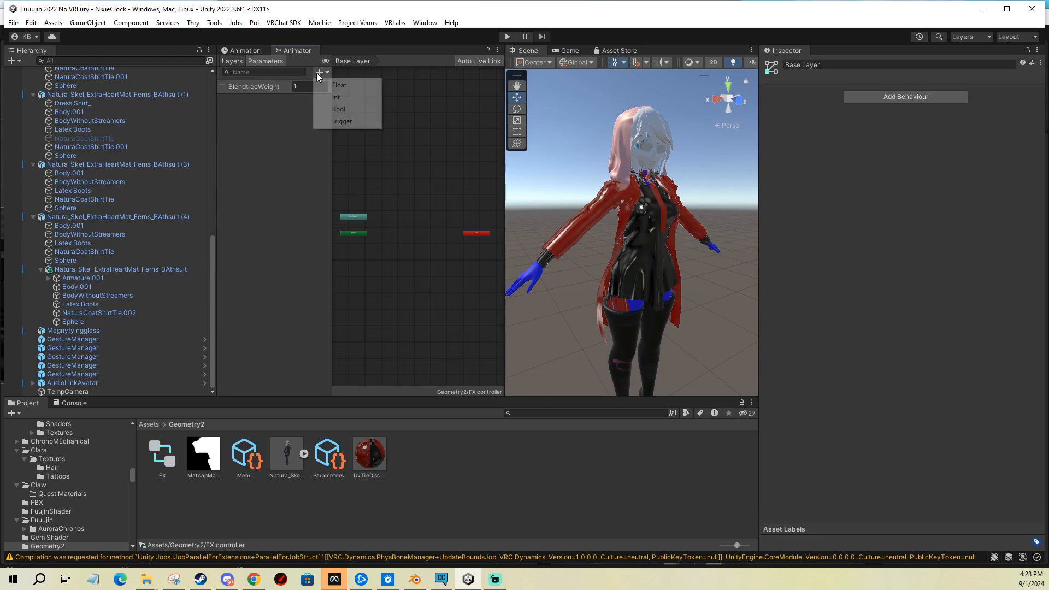
pyautogui.click(362, 86)
pyautogui.write('Toggles/Coat')
pyautogui.press('Return')
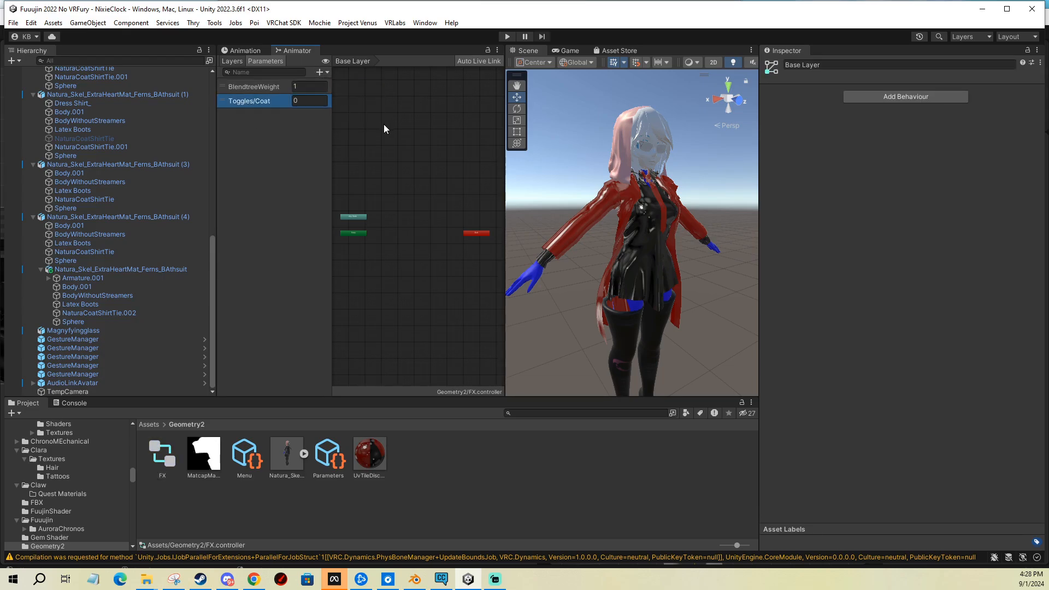
pyautogui.click(329, 71)
pyautogui.click(349, 86)
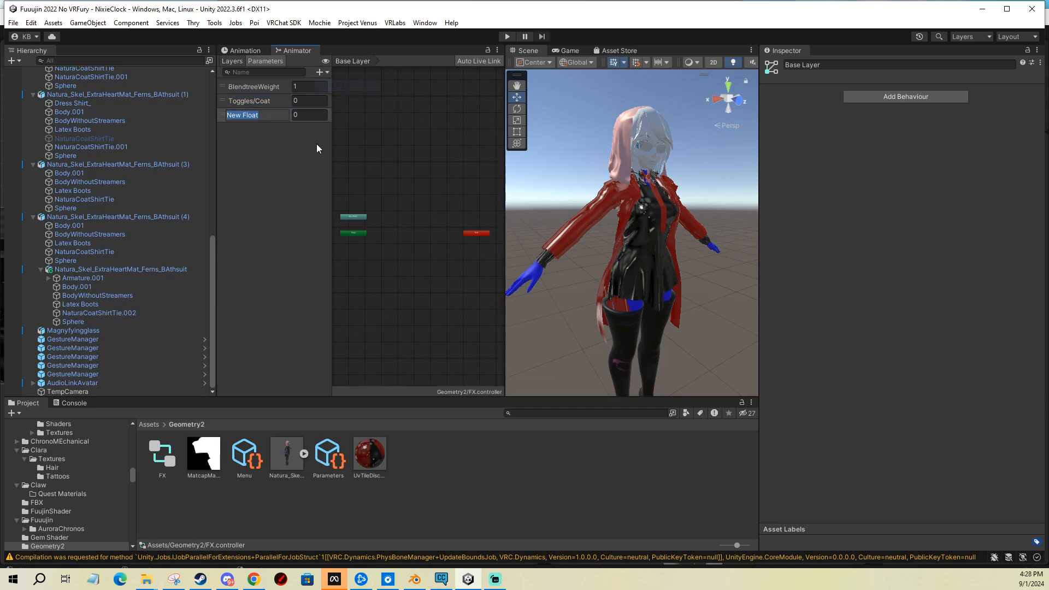
pyautogui.write('Toggles/Co')
pyautogui.press('BackSpace')
pyautogui.press('BackSpace')
pyautogui.write('Tie')
pyautogui.press('Return')
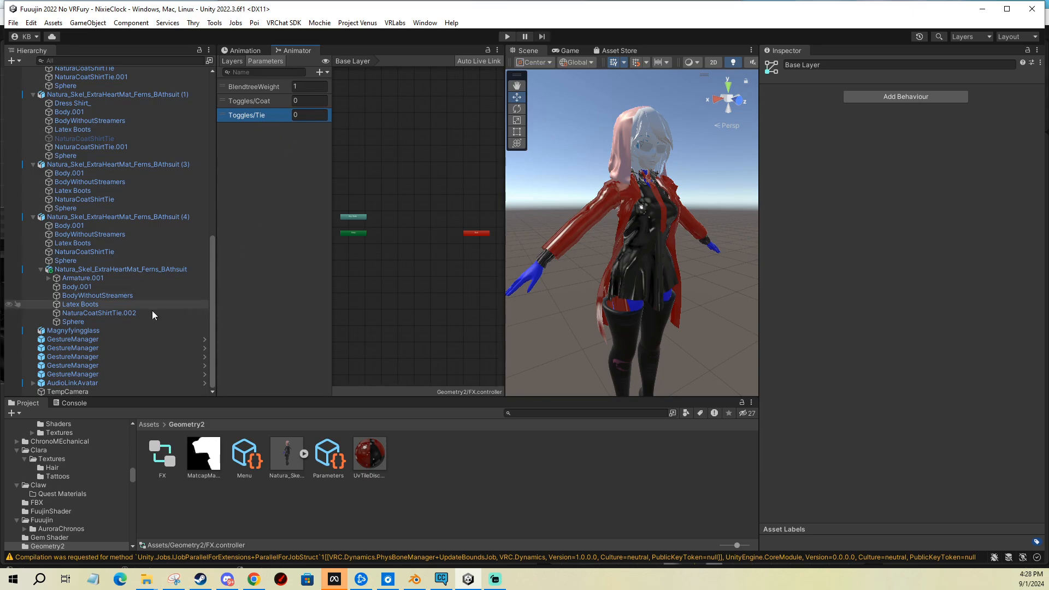
# Step: Add a layer named Blendtree to the FX controller and set its weight to 1
pyautogui.click(347, 464)
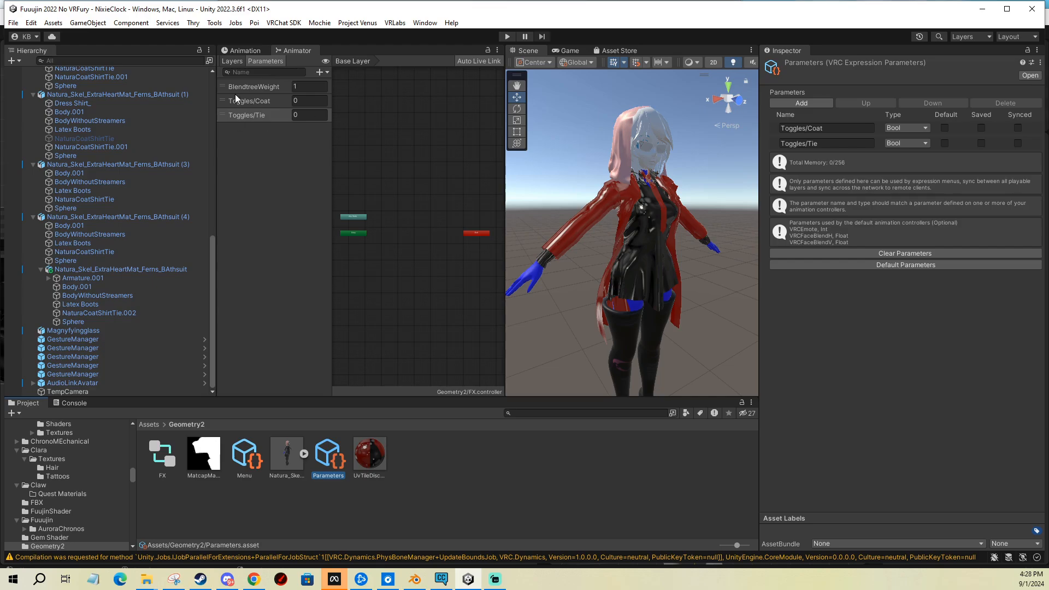
pyautogui.click(242, 50)
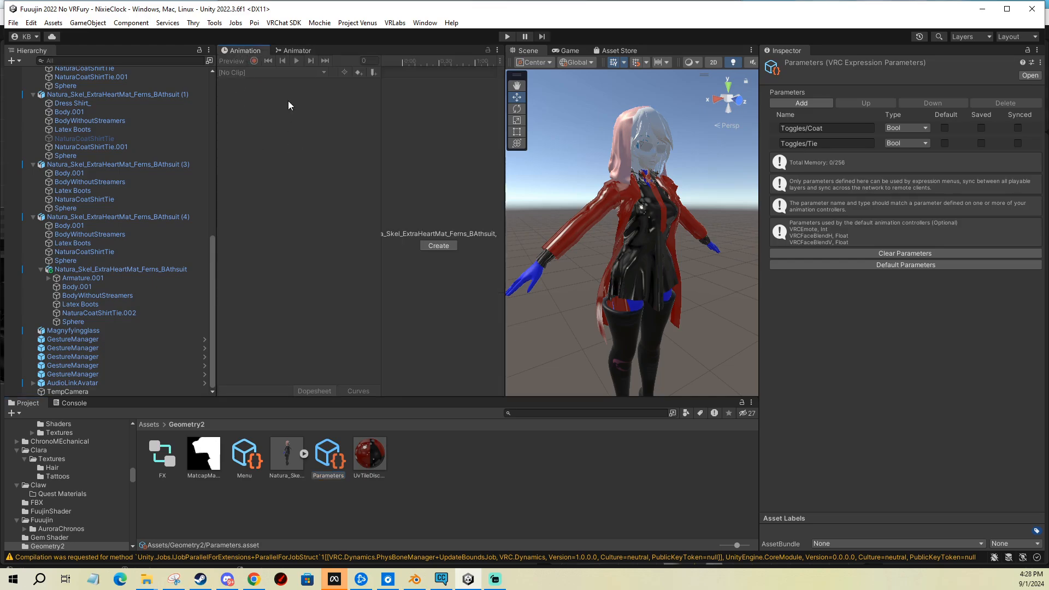
pyautogui.click(294, 50)
pyautogui.click(232, 61)
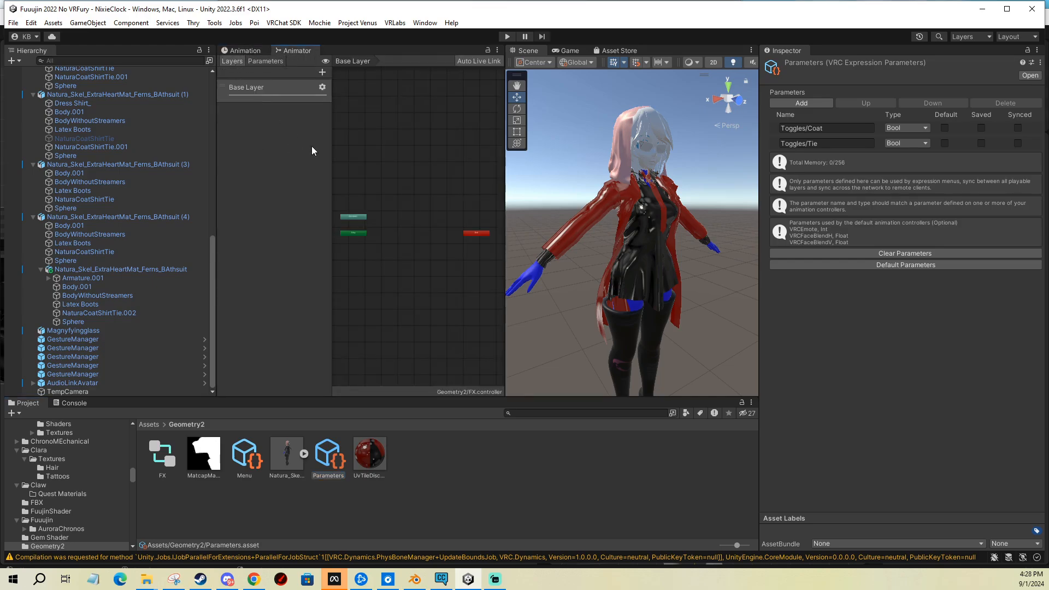
pyautogui.click(322, 73)
pyautogui.write('Blendtr')
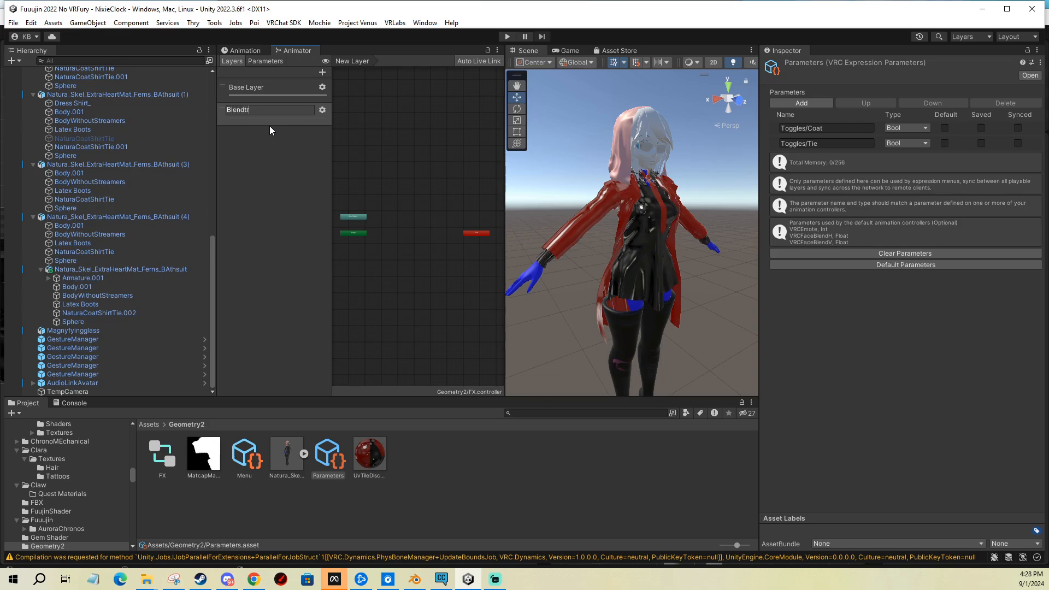
pyautogui.write('ee')
pyautogui.press('Return')
pyautogui.click(323, 110)
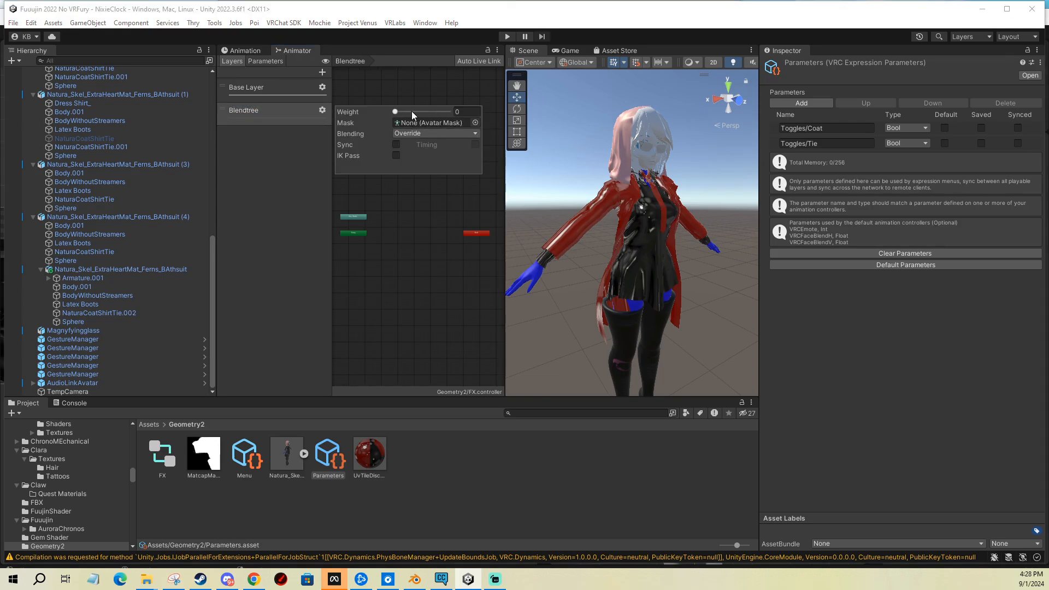
pyautogui.click(389, 234)
# Step: Create a state from a new blend tree in the Blendtree layer and open that blend tree
pyautogui.rightClick(389, 233)
pyautogui.moveTo(415, 238)
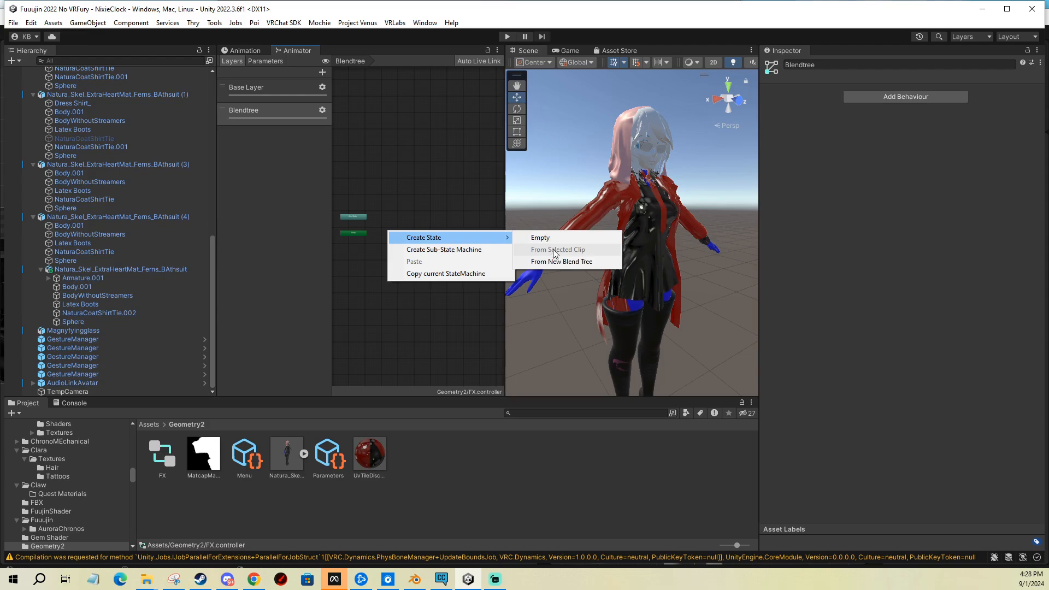
pyautogui.click(557, 262)
pyautogui.click(404, 234)
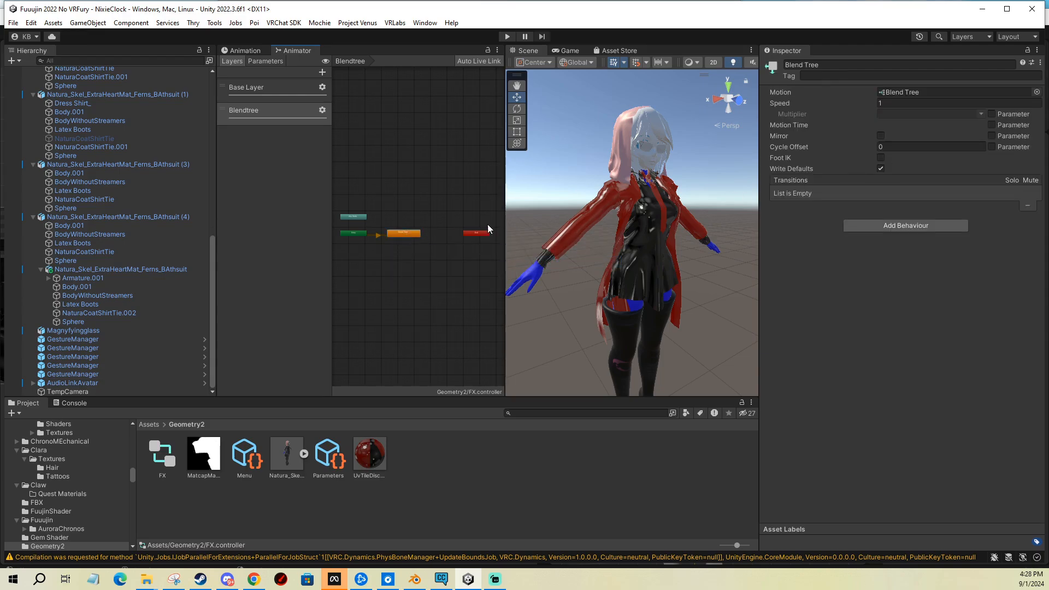
pyautogui.doubleClick(403, 235)
pyautogui.click(421, 218)
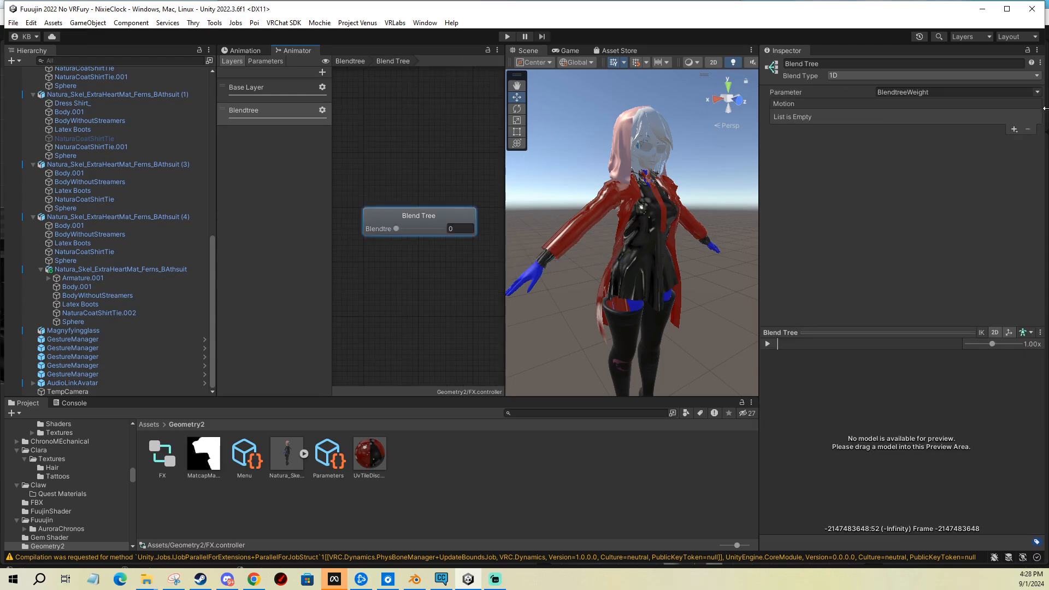
# Step: Set the root blend tree's type to Direct and add two child blend trees driven by BlendtreeWeight
pyautogui.click(1036, 93)
pyautogui.click(1012, 78)
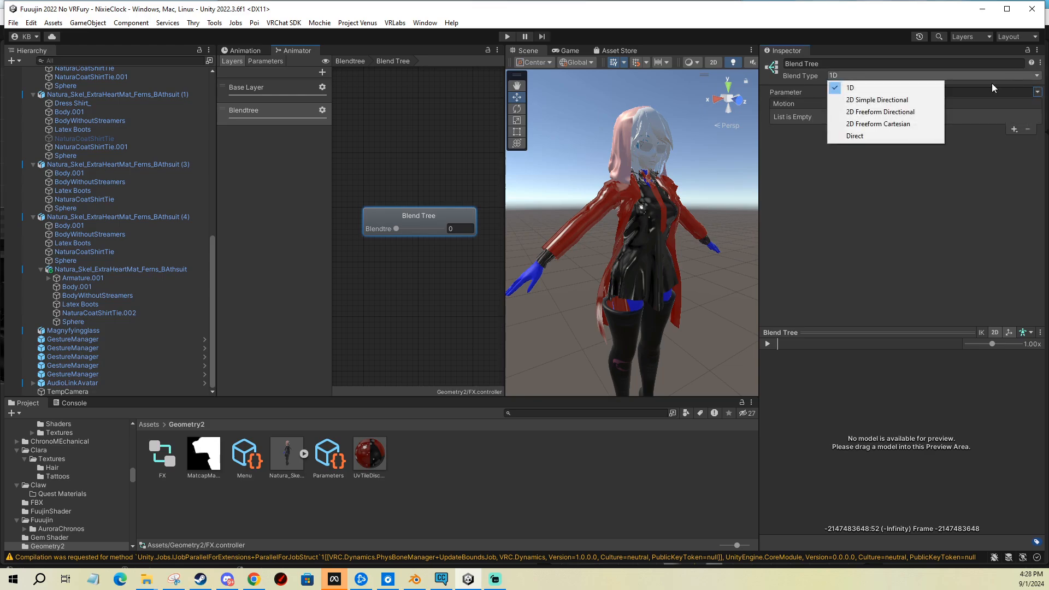
pyautogui.click(858, 136)
pyautogui.click(1014, 118)
pyautogui.click(993, 129)
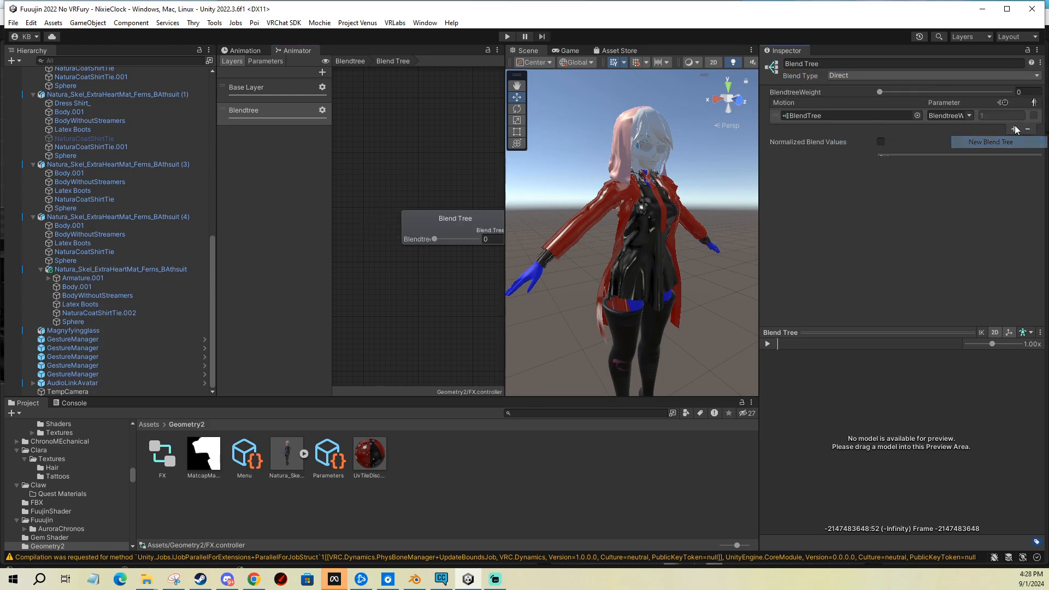
pyautogui.click(1014, 132)
pyautogui.click(993, 143)
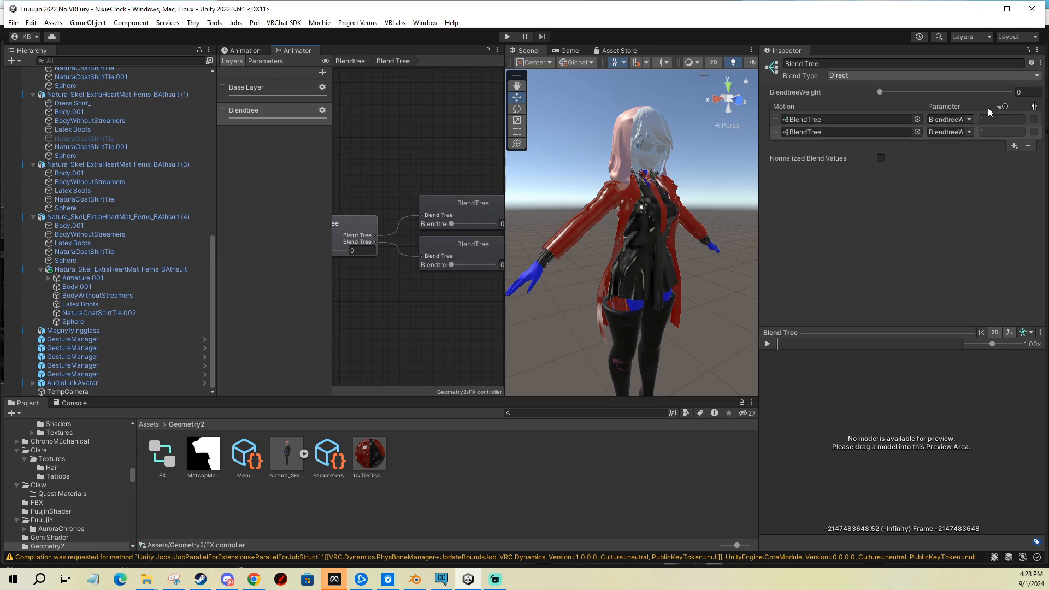
pyautogui.click(970, 118)
pyautogui.click(986, 131)
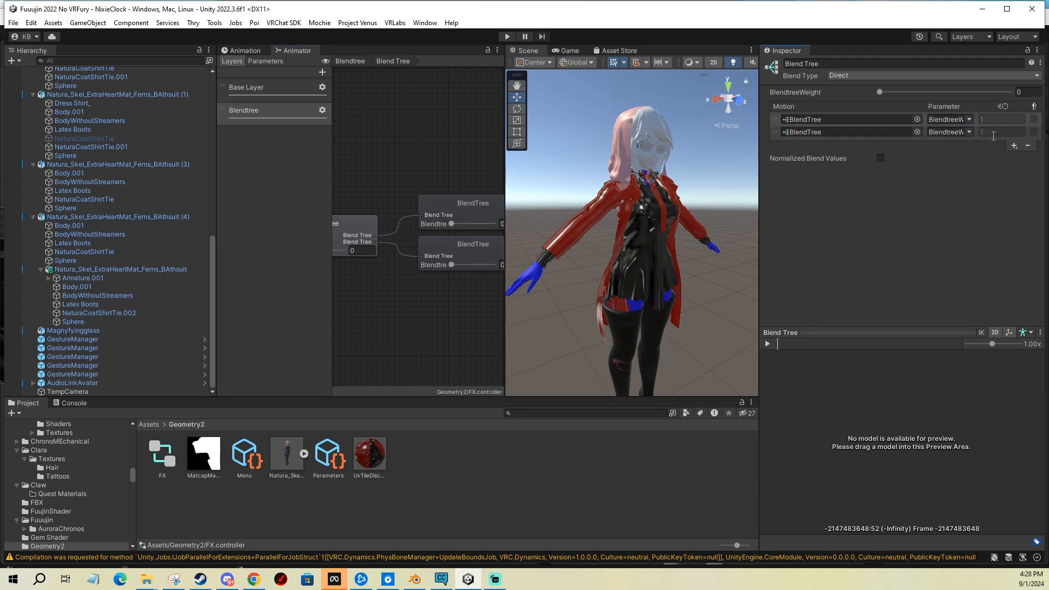
# Step: Set the first child blend tree's parameter to Toggles/Coat and add two empty motion fields to it
pyautogui.click(265, 60)
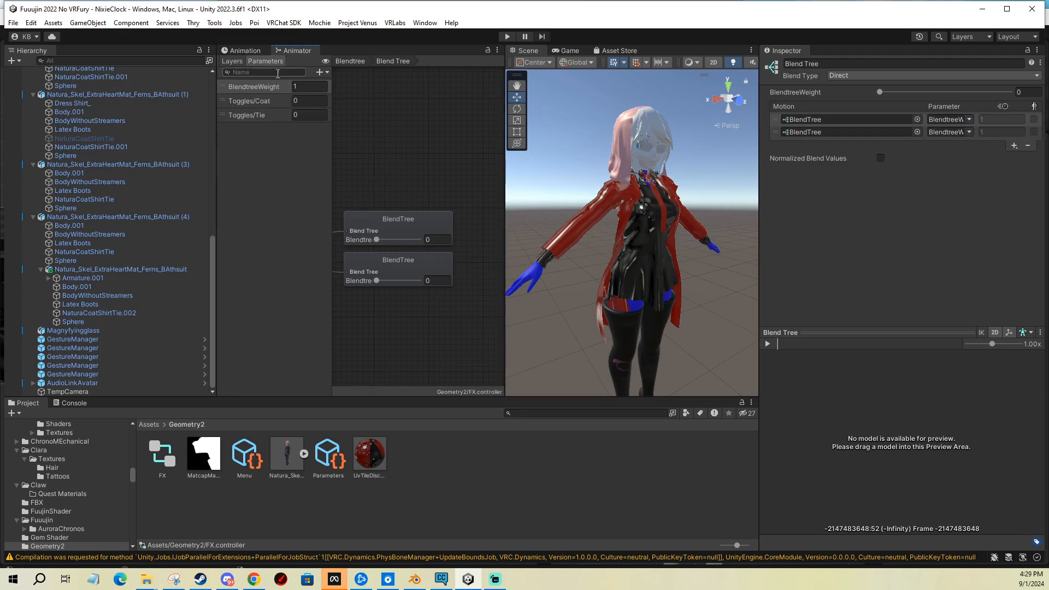
pyautogui.click(232, 60)
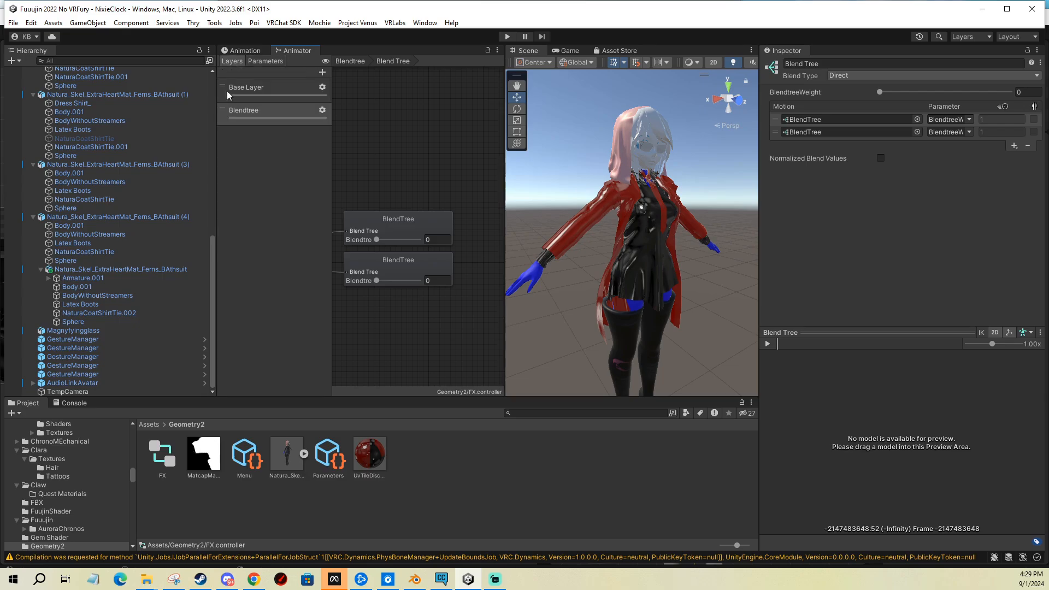
pyautogui.click(389, 231)
pyautogui.click(1036, 91)
pyautogui.moveTo(973, 122)
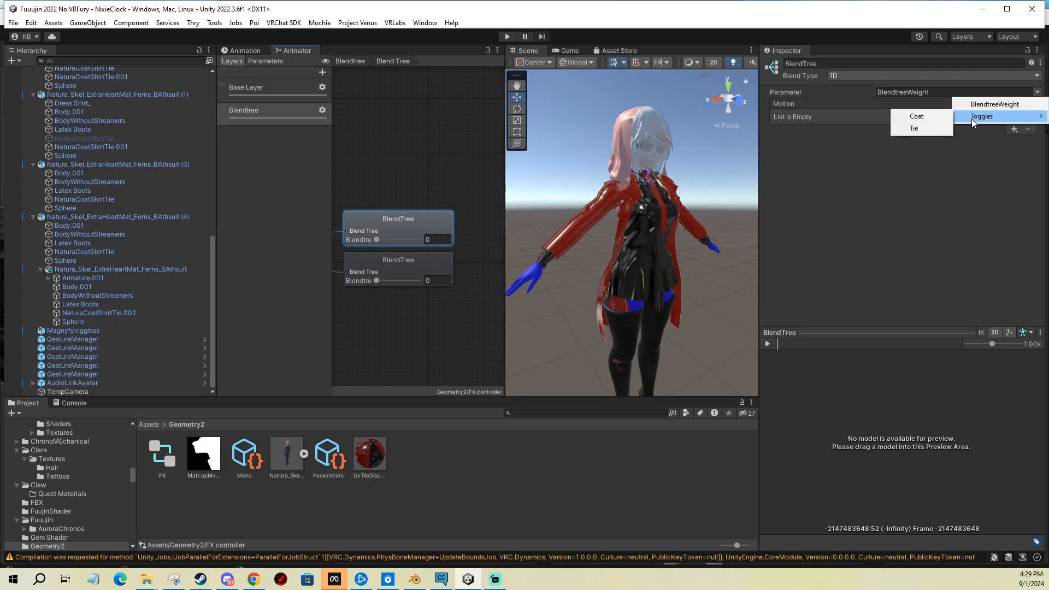
pyautogui.click(918, 116)
pyautogui.click(1014, 129)
pyautogui.click(1017, 140)
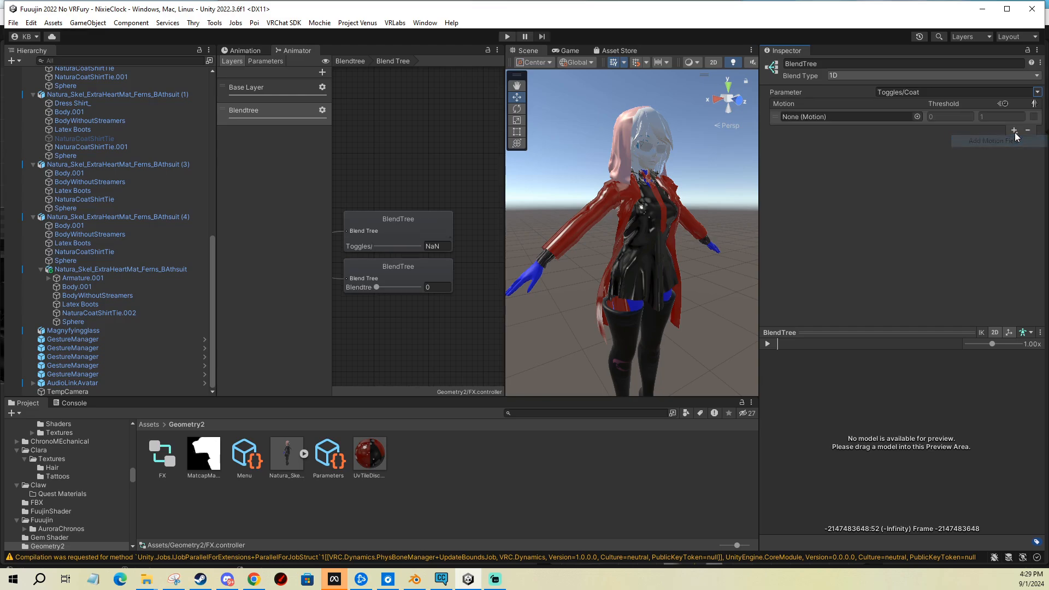
pyautogui.click(1015, 140)
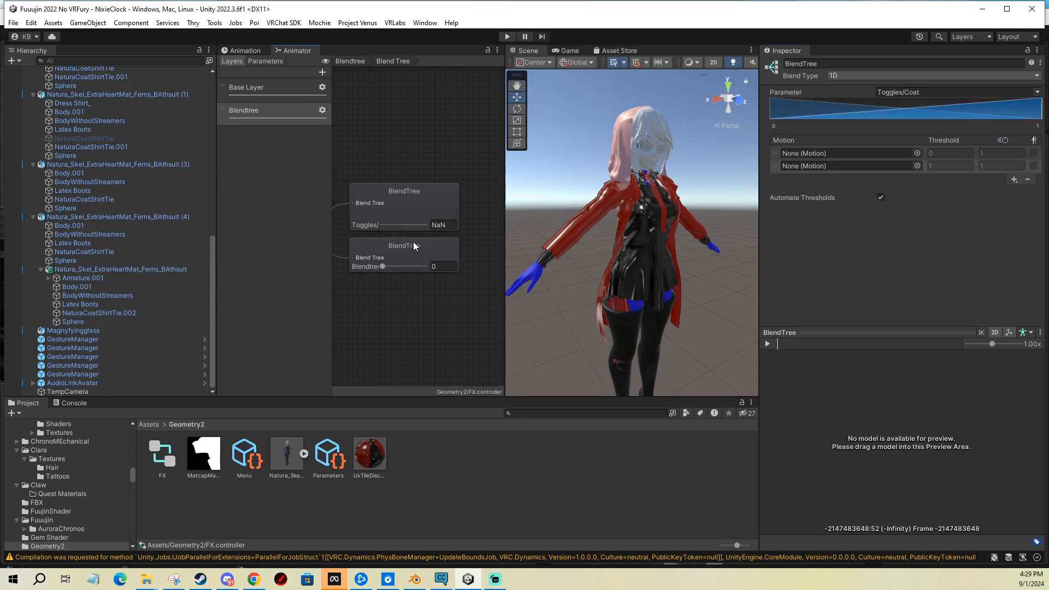
# Step: Set the second child blend tree's parameter to Toggles/Tie and add two empty motion fields to it
pyautogui.click(410, 255)
pyautogui.click(1036, 92)
pyautogui.moveTo(993, 116)
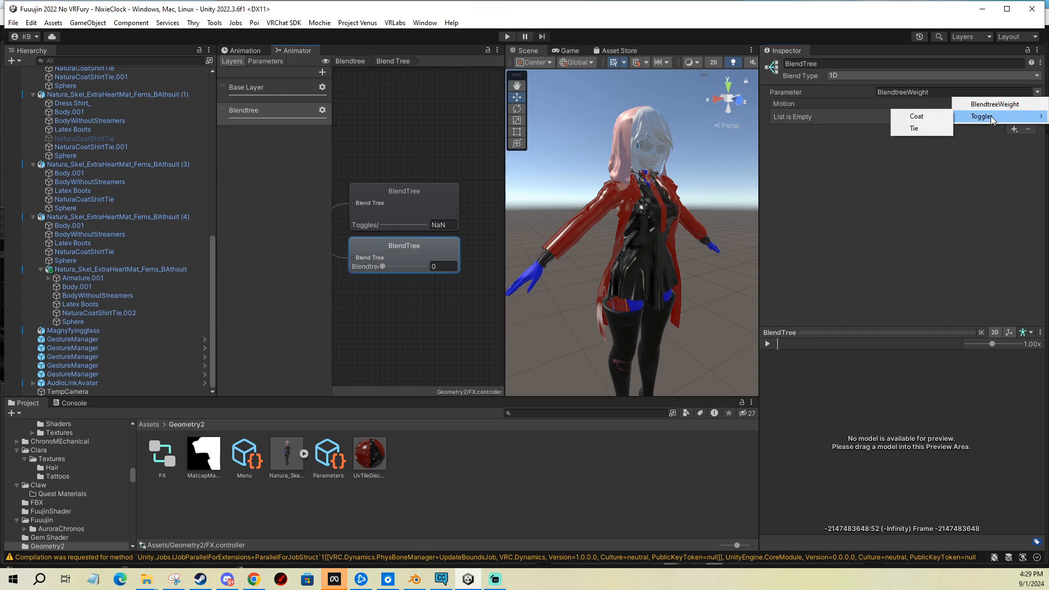
pyautogui.click(926, 131)
pyautogui.click(1014, 129)
pyautogui.click(993, 141)
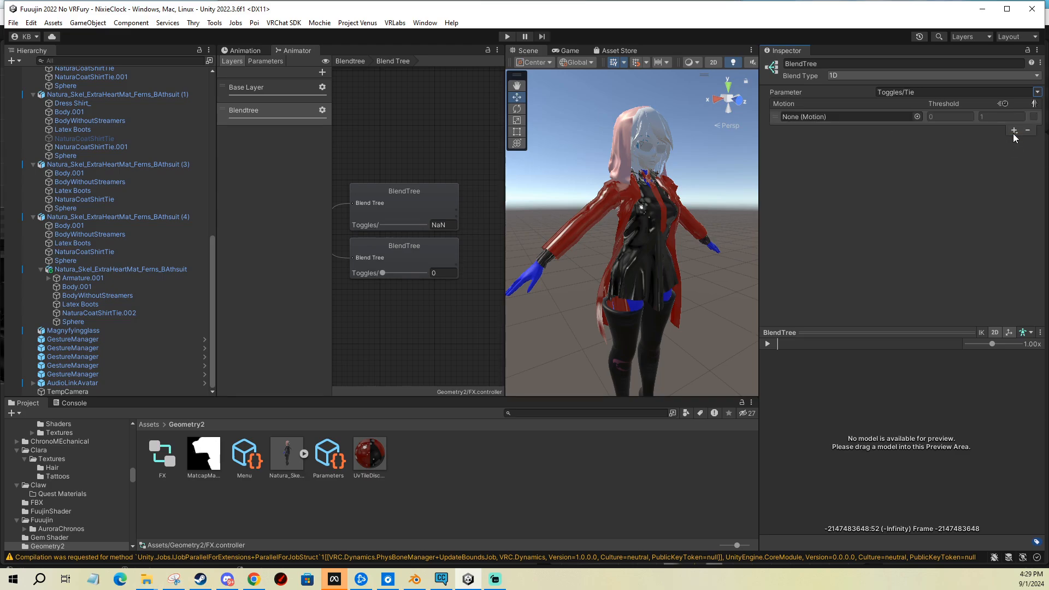
pyautogui.click(1013, 129)
pyautogui.click(994, 140)
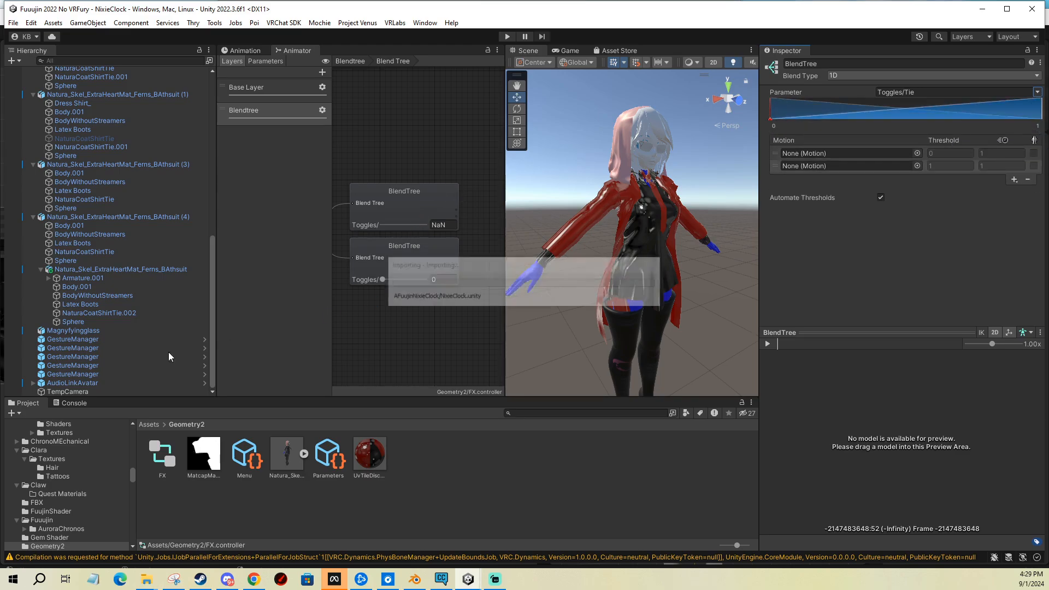
# Step: Duplicate the Natura_Skel_ExtraHeartMat_Ferns_BAthsuit avatar, move the copy along Z to about -12.44, and expand its hierarchy
pyautogui.click(118, 269)
pyautogui.hotkey('ctrl', 'd')
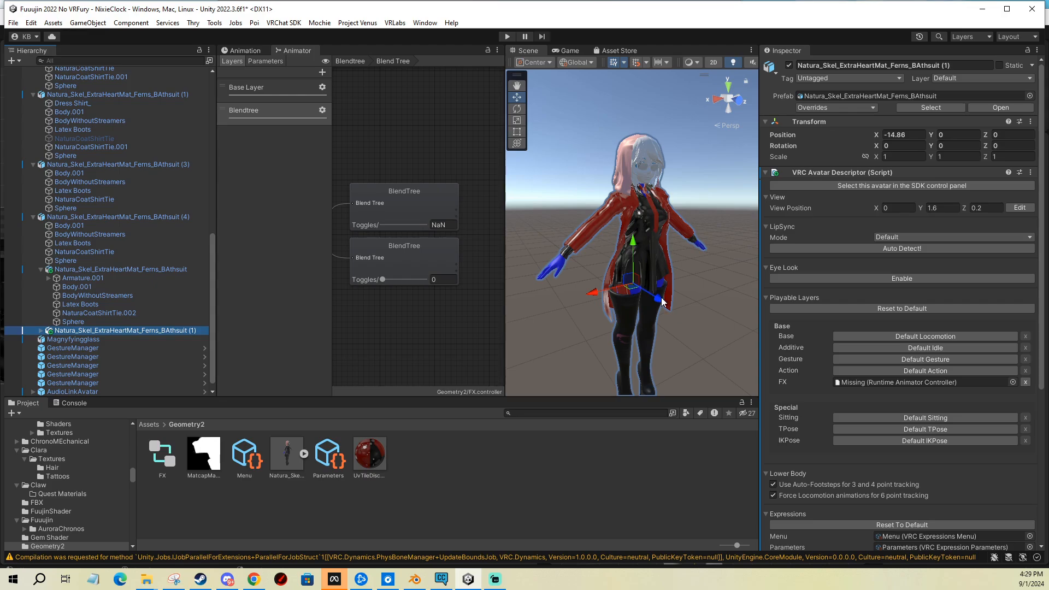
pyautogui.moveTo(663, 302); pyautogui.dragTo(593, 267)
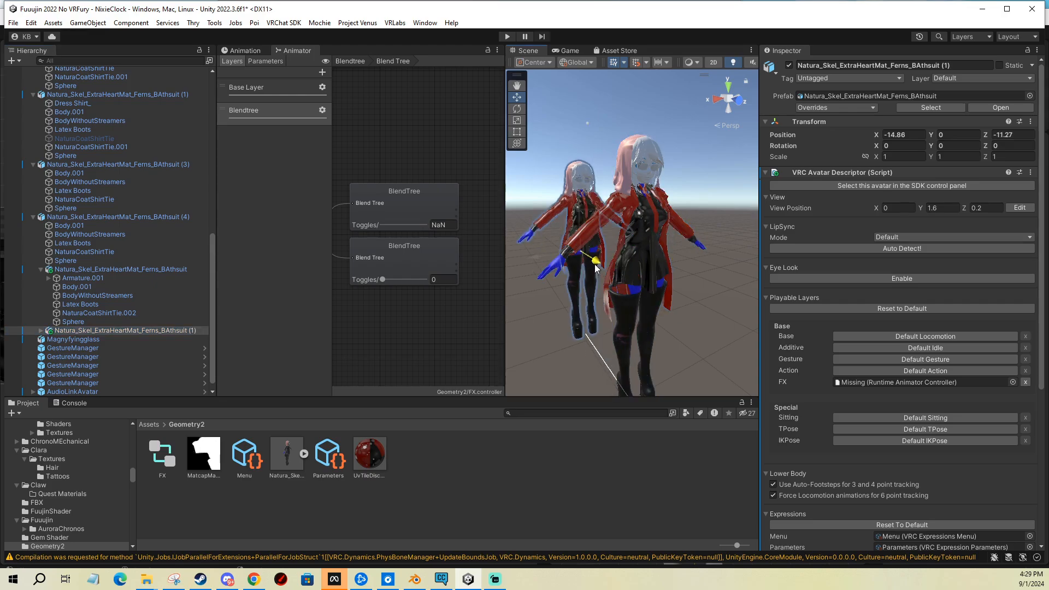
pyautogui.click(40, 330)
# Step: Create an animation clip named Coat0 for the duplicated avatar in the Geometry2 folder
pyautogui.click(257, 52)
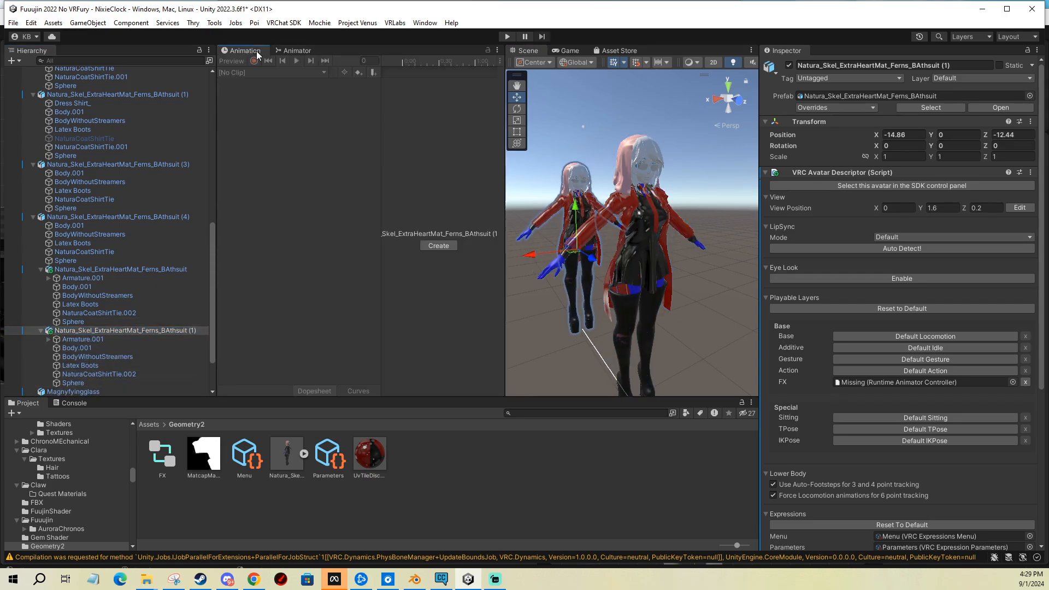
pyautogui.click(440, 246)
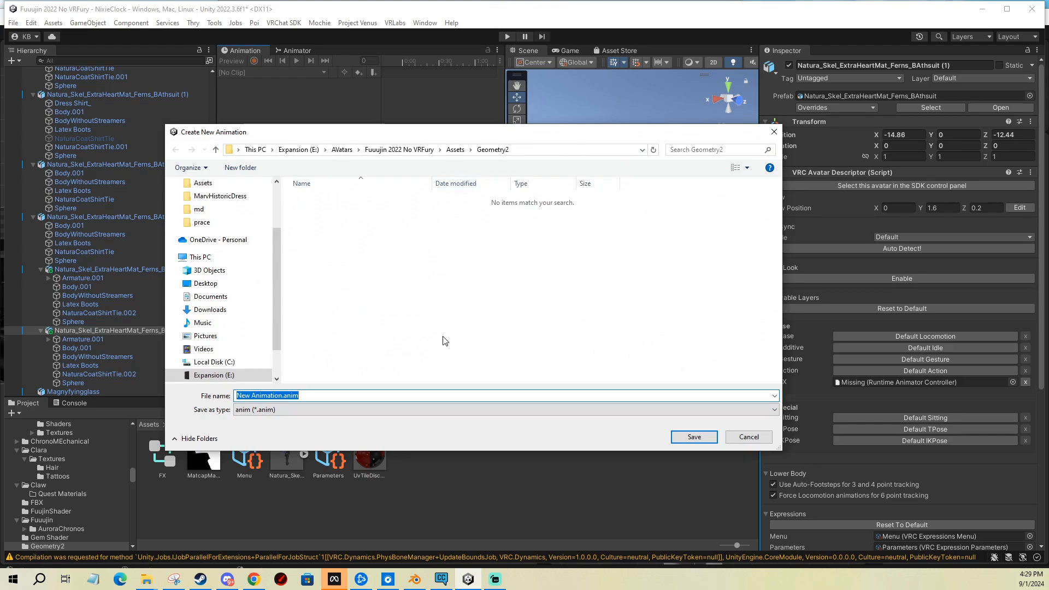
pyautogui.write('Coat0')
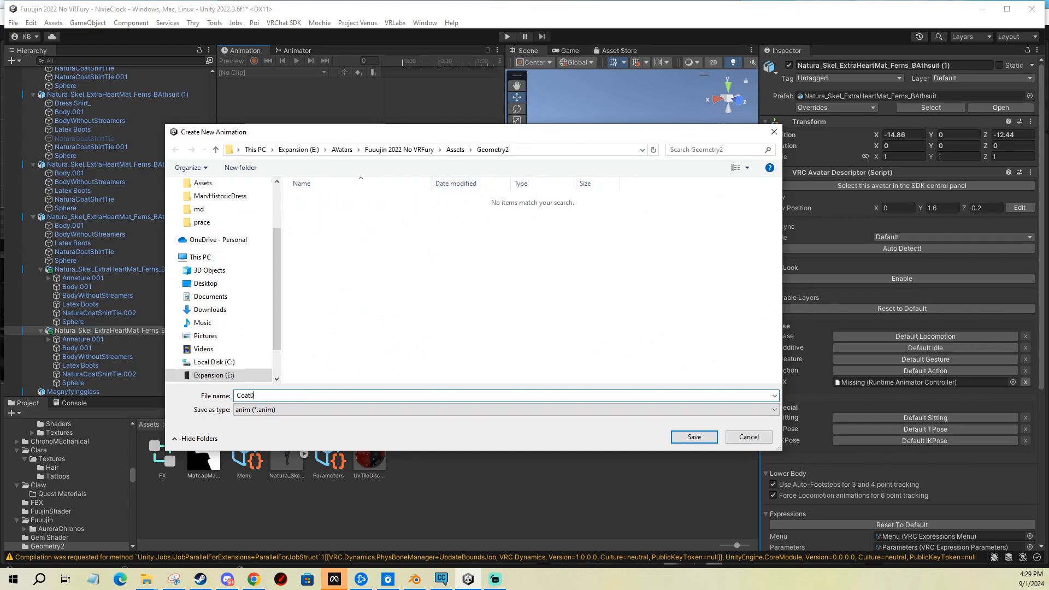
pyautogui.press('Return')
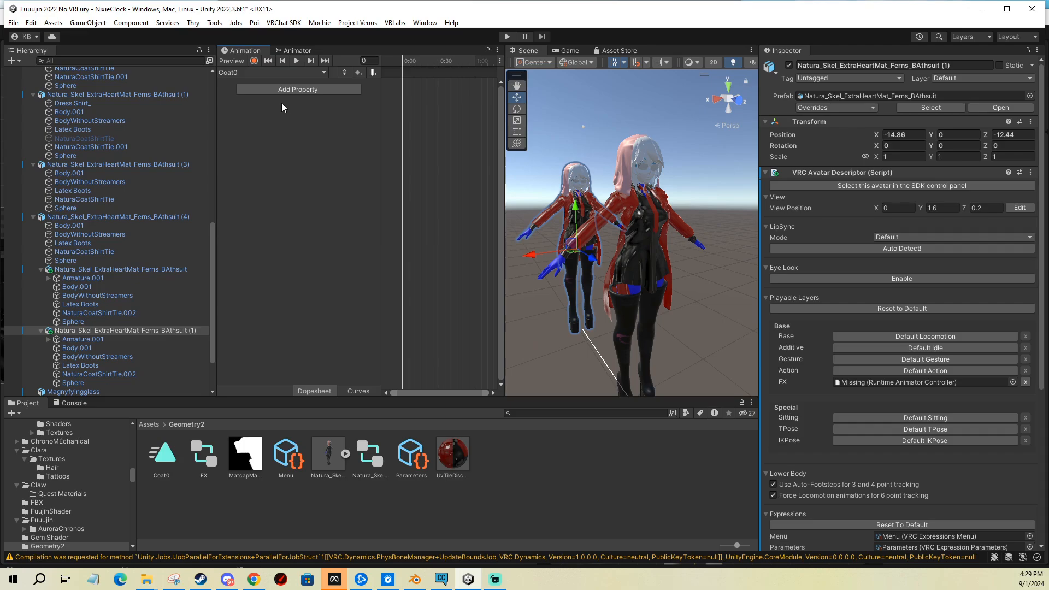
# Step: Record enabling the second UV Tile Discard tile of row v = 0 on the duplicate's NaturaCoatShirtTie.002 in the Coat0 clip
pyautogui.click(251, 63)
pyautogui.moveTo(547, 284); pyautogui.dragTo(583, 257, button='middle')
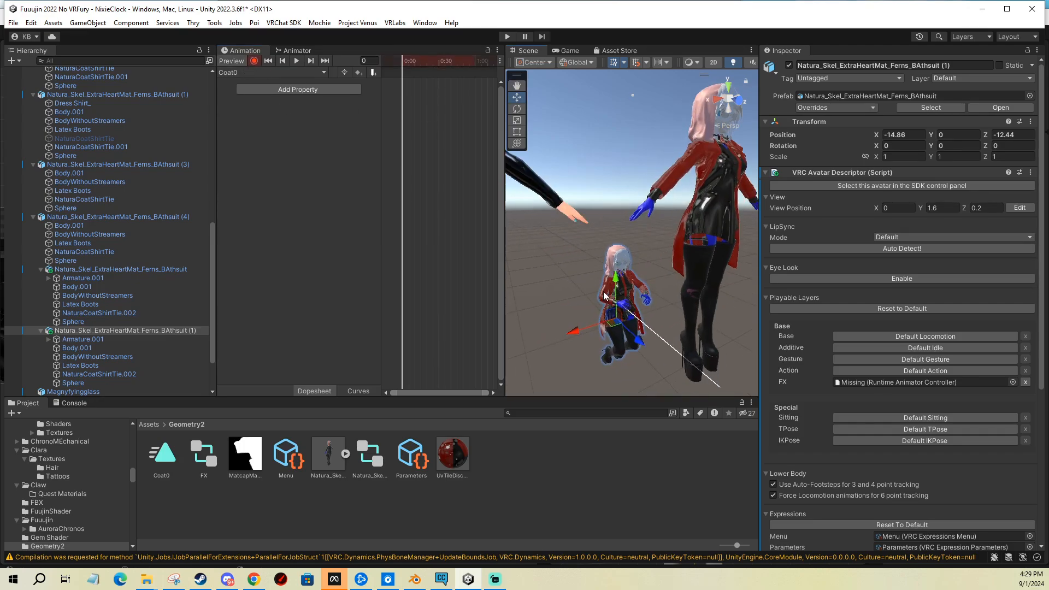
pyautogui.click(605, 290)
pyautogui.moveTo(667, 218); pyautogui.dragTo(628, 224, button='middle')
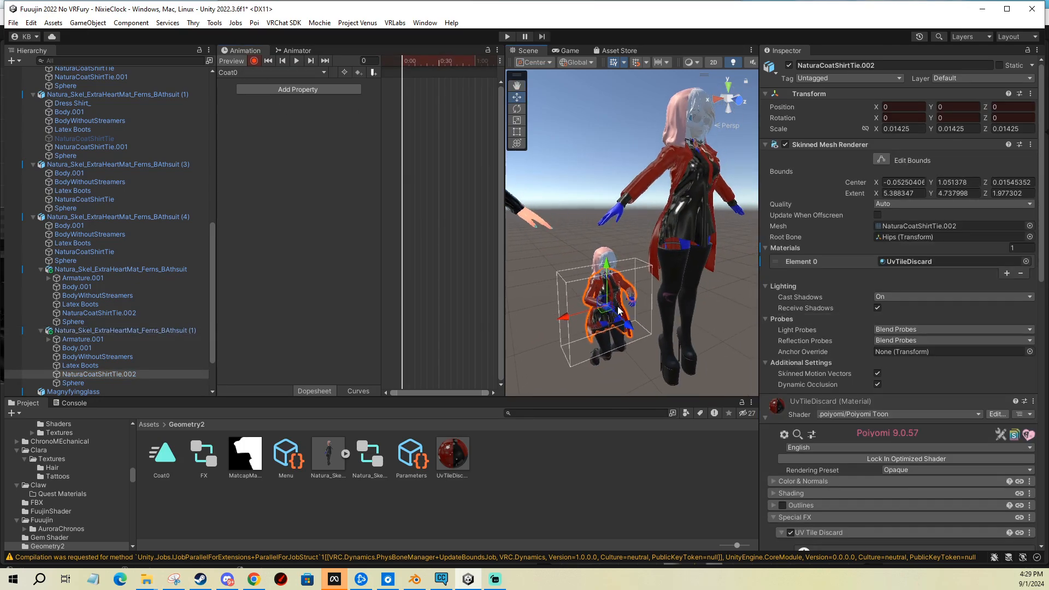
pyautogui.scroll(-8, 923, 407)
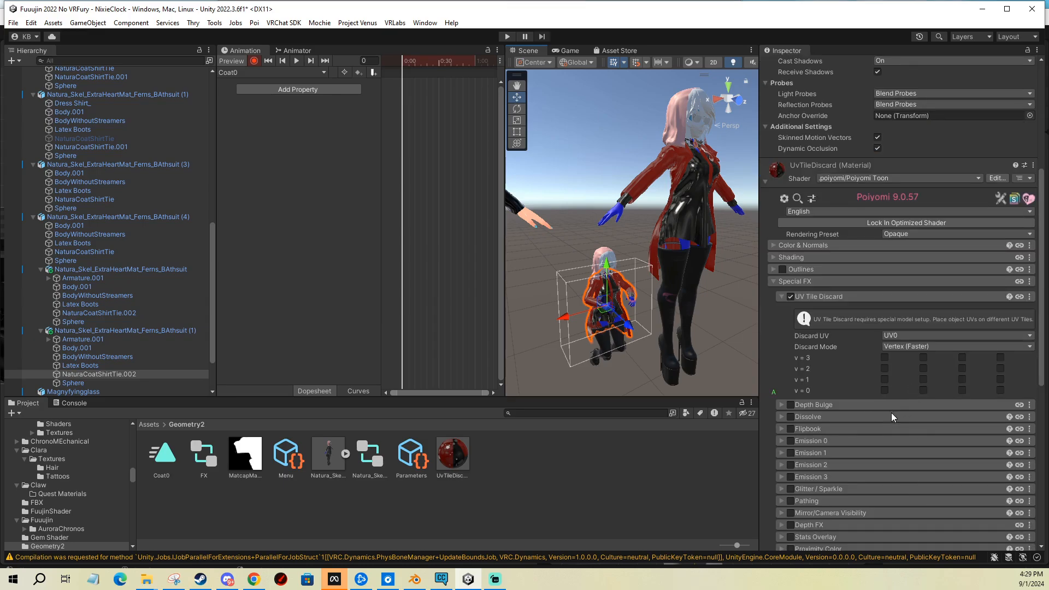
pyautogui.rightClick(809, 389)
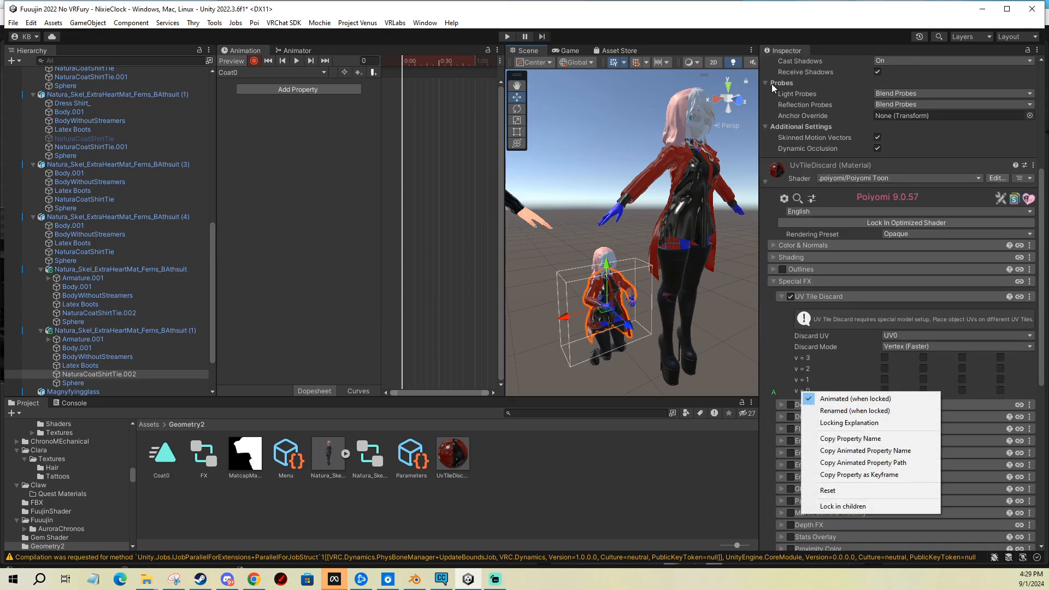
pyautogui.click(809, 18)
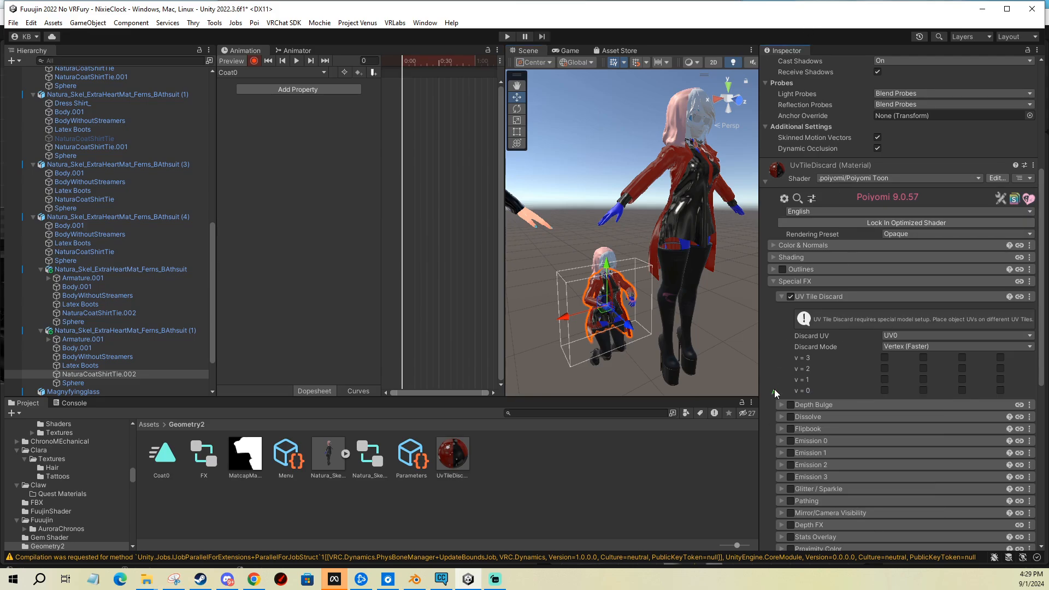
pyautogui.click(923, 390)
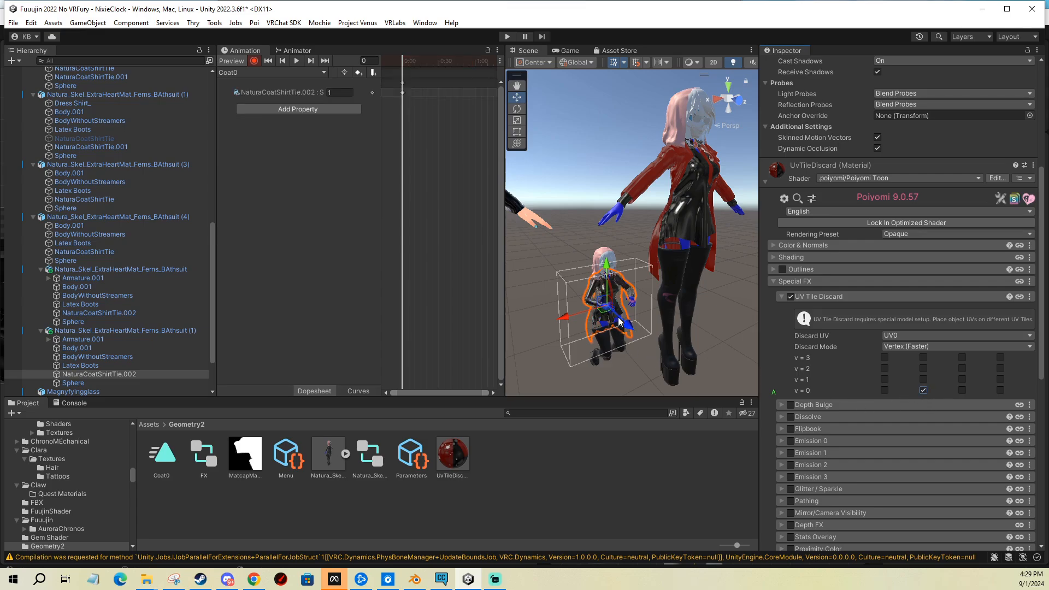
# Step: Create an animation clip named Coat1 containing the property copied from Coat0, with its value set to 0
pyautogui.click(268, 92)
pyautogui.click(268, 72)
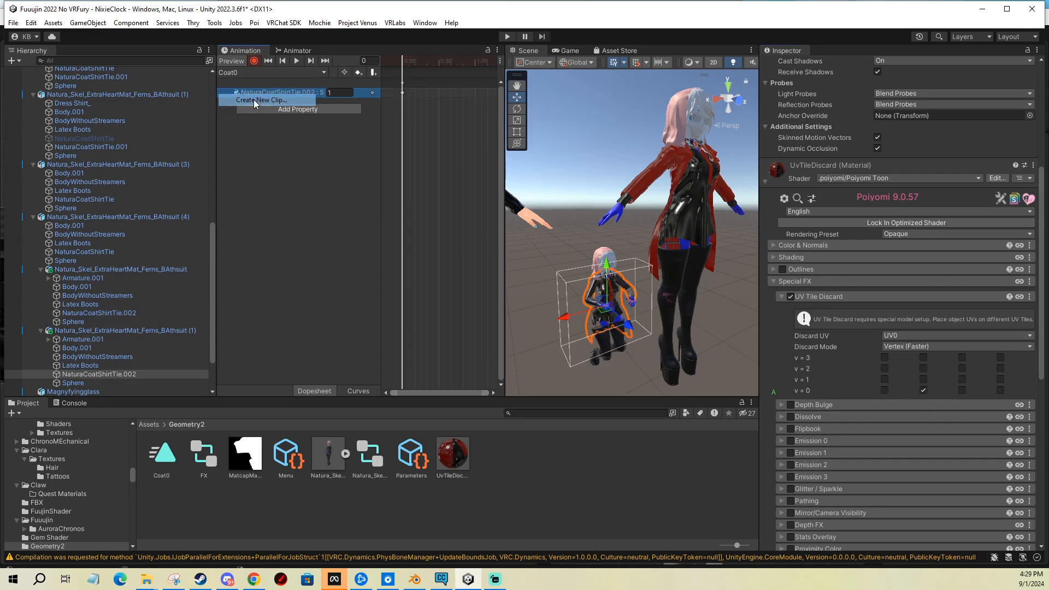
pyautogui.click(254, 99)
pyautogui.press('Return')
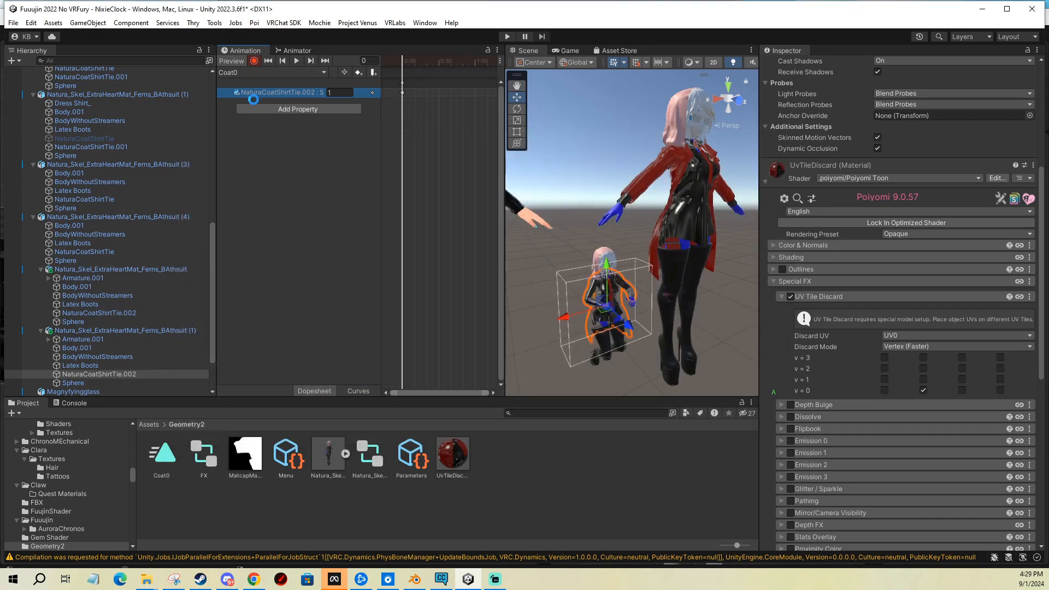
pyautogui.write('0')
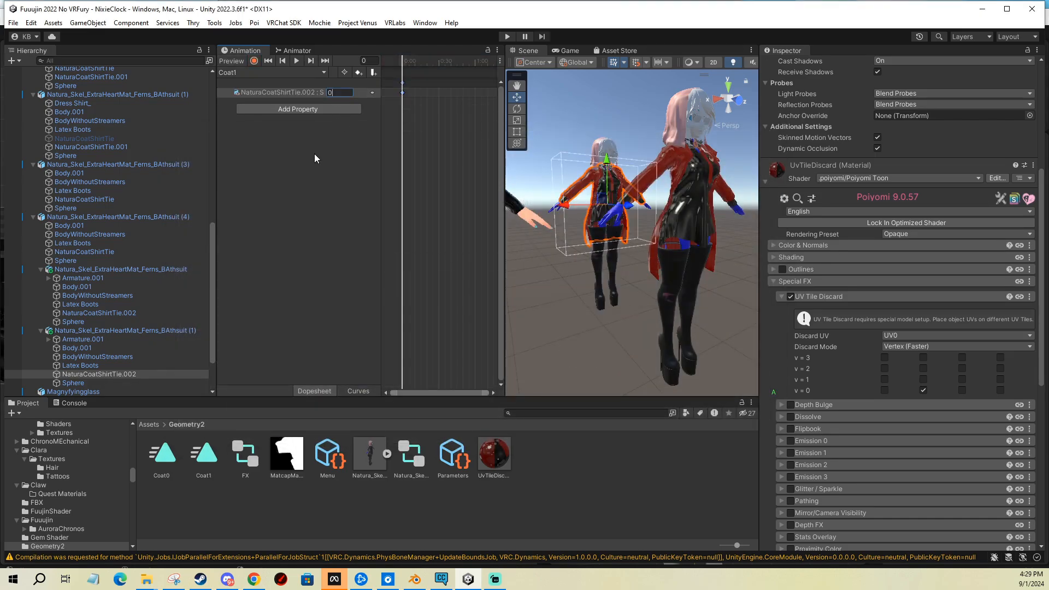
# Step: Create an animation clip named Tie0 and record enabling the third UV Tile Discard tile of row v = 0 in it
pyautogui.click(262, 72)
pyautogui.click(255, 111)
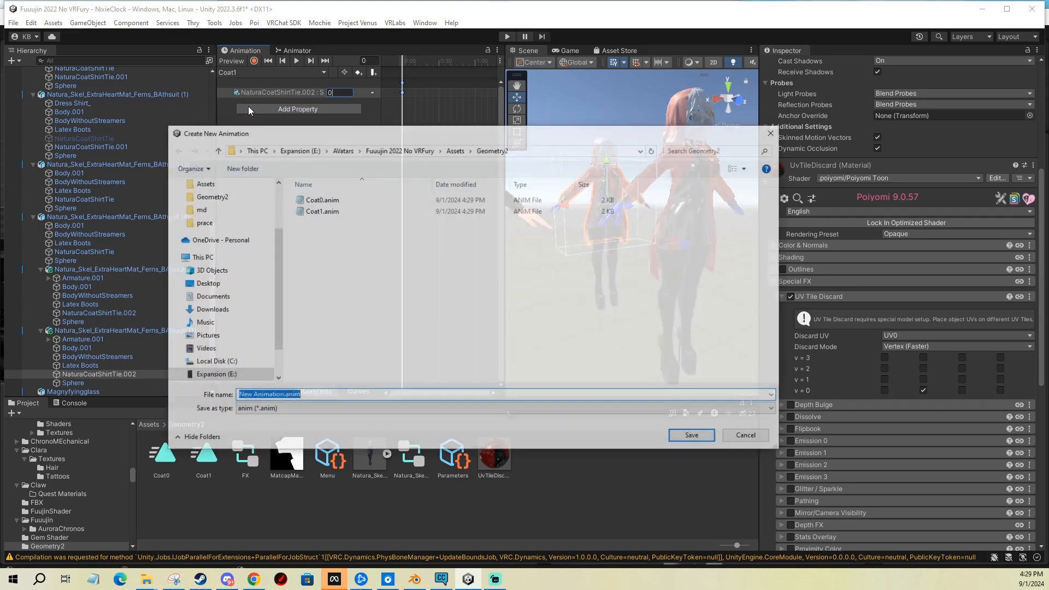
pyautogui.press('Return')
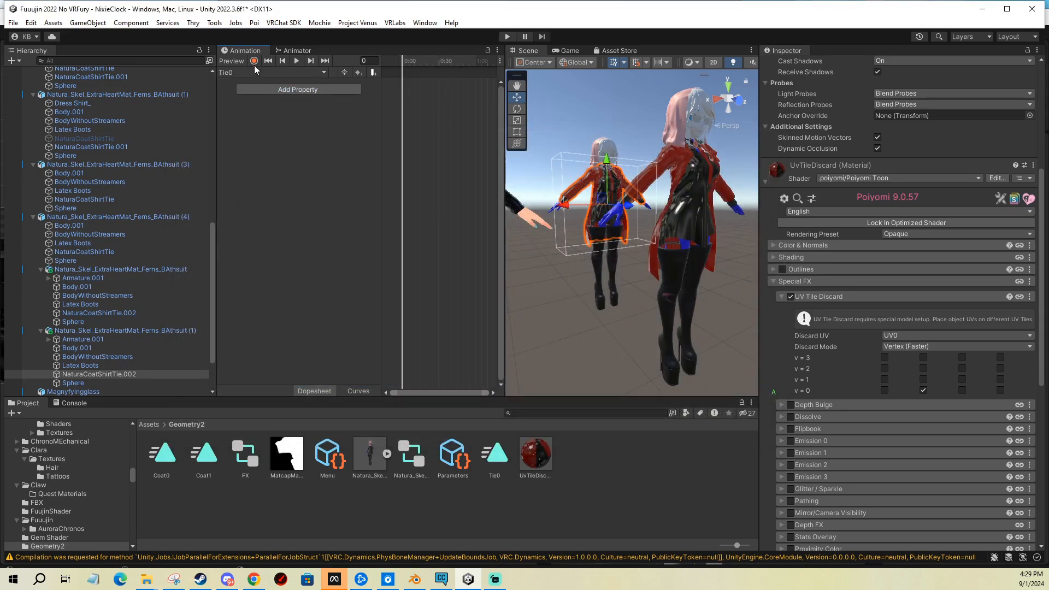
pyautogui.click(962, 390)
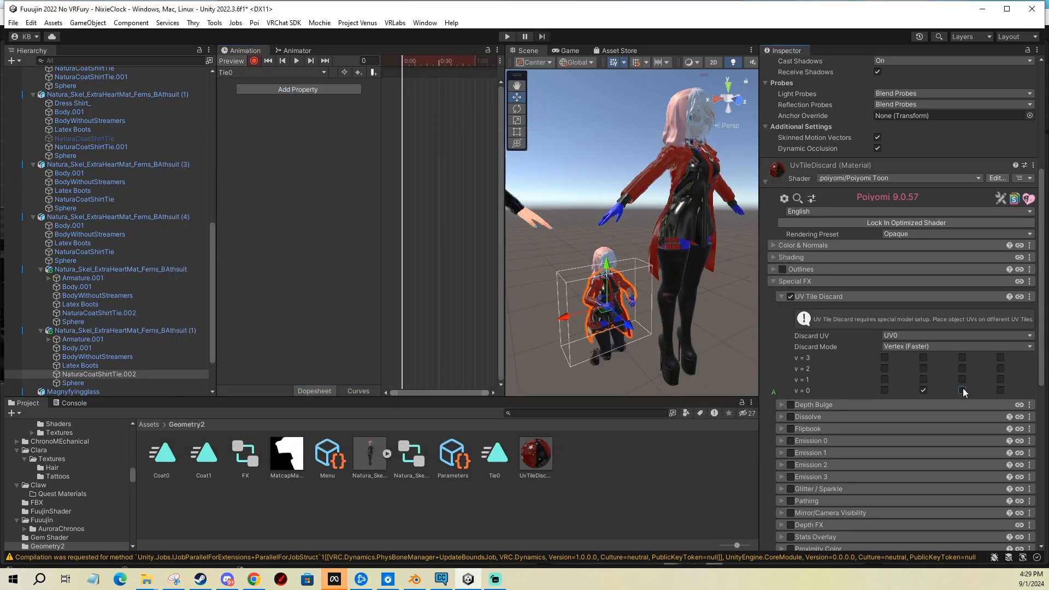
# Step: Create an animation clip named Tie1 containing the property copied from Tie0, and edit its keyframe value
pyautogui.click(298, 95)
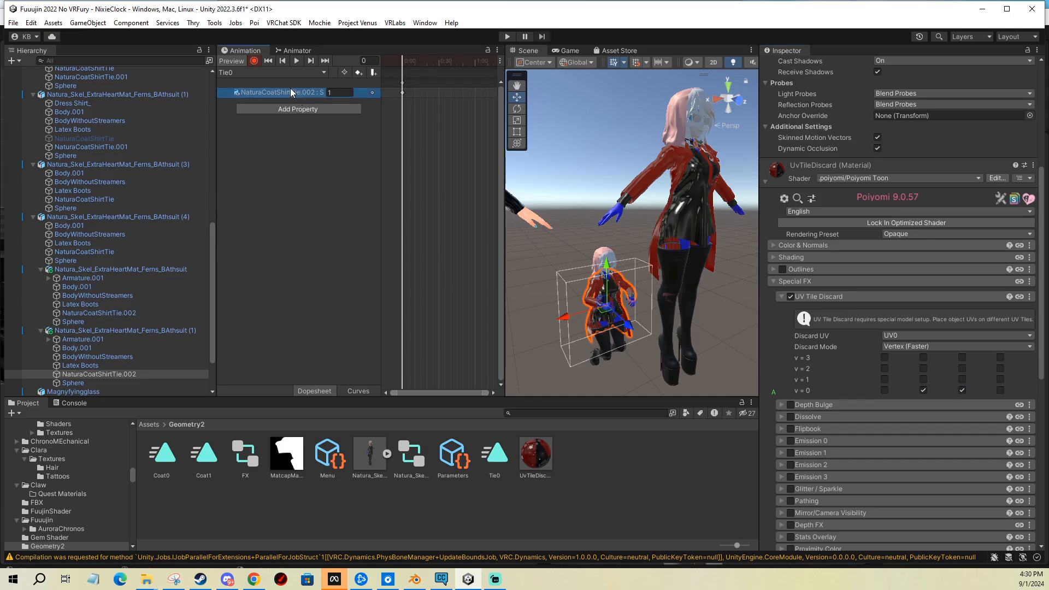
pyautogui.click(266, 73)
pyautogui.click(253, 121)
pyautogui.write('Tie1')
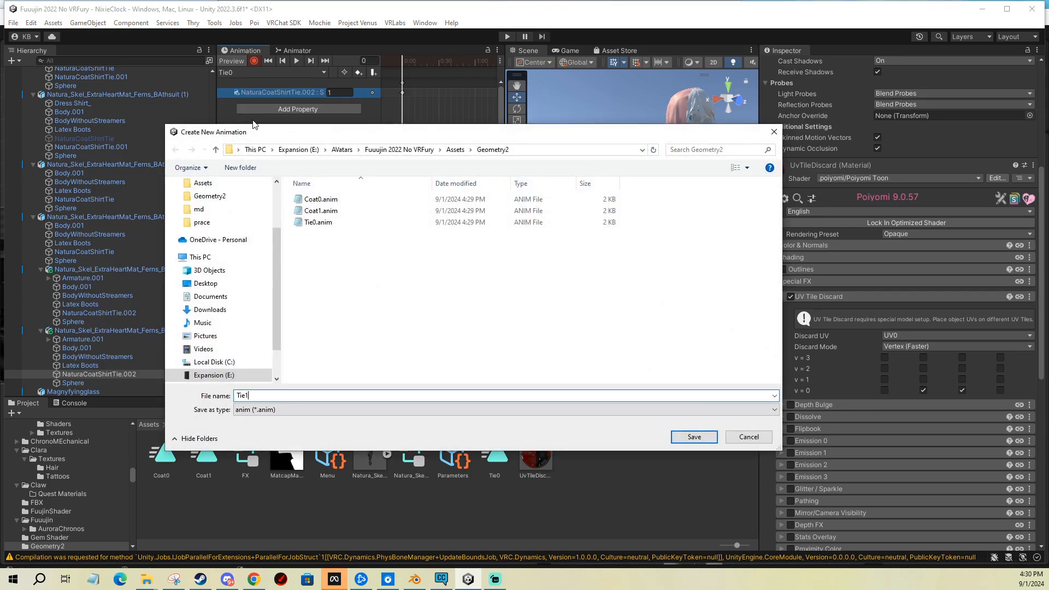
pyautogui.press('Return')
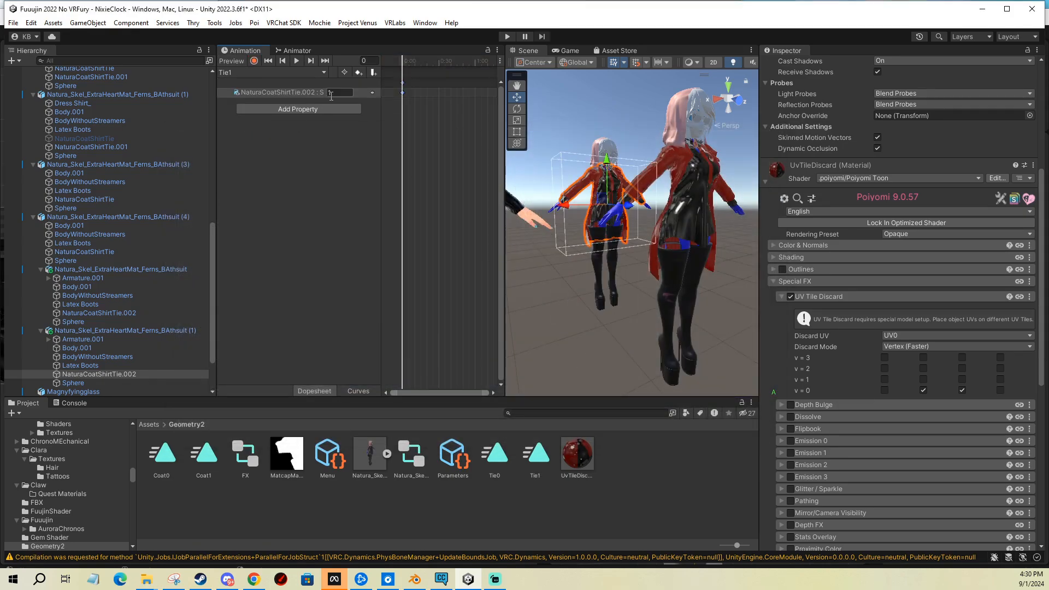
pyautogui.click(337, 93)
# Step: Return to the Coat0 clip, stop animation recording and preview, and select the duplicated avatar
pyautogui.click(238, 74)
pyautogui.click(241, 83)
pyautogui.click(234, 62)
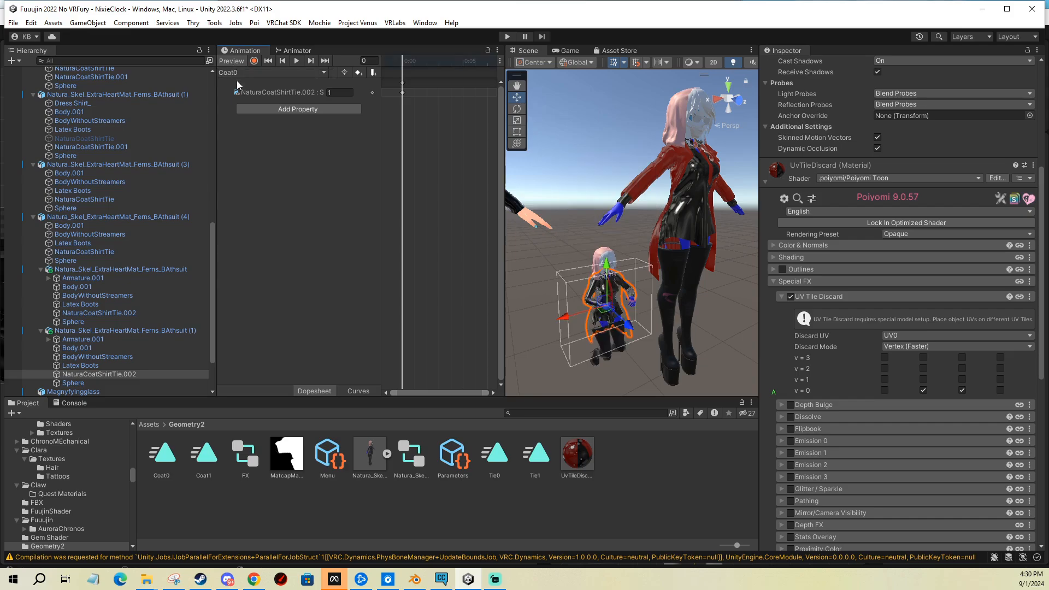
pyautogui.click(110, 331)
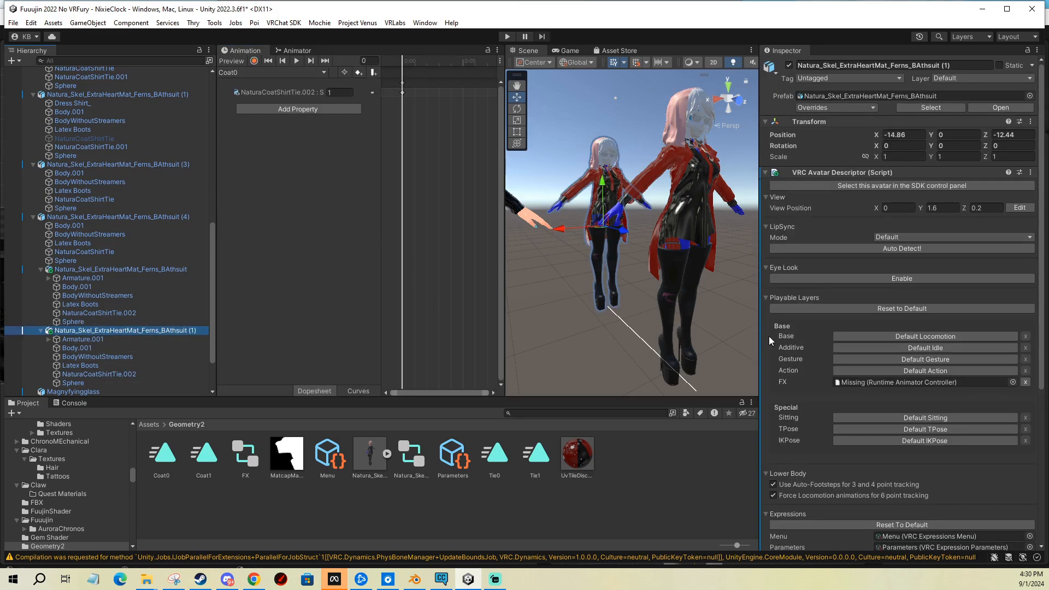
# Step: Assign Coat0 and Coat1 as the first and second motions of the FX controller's Toggles/Coat blend tree
pyautogui.click(250, 456)
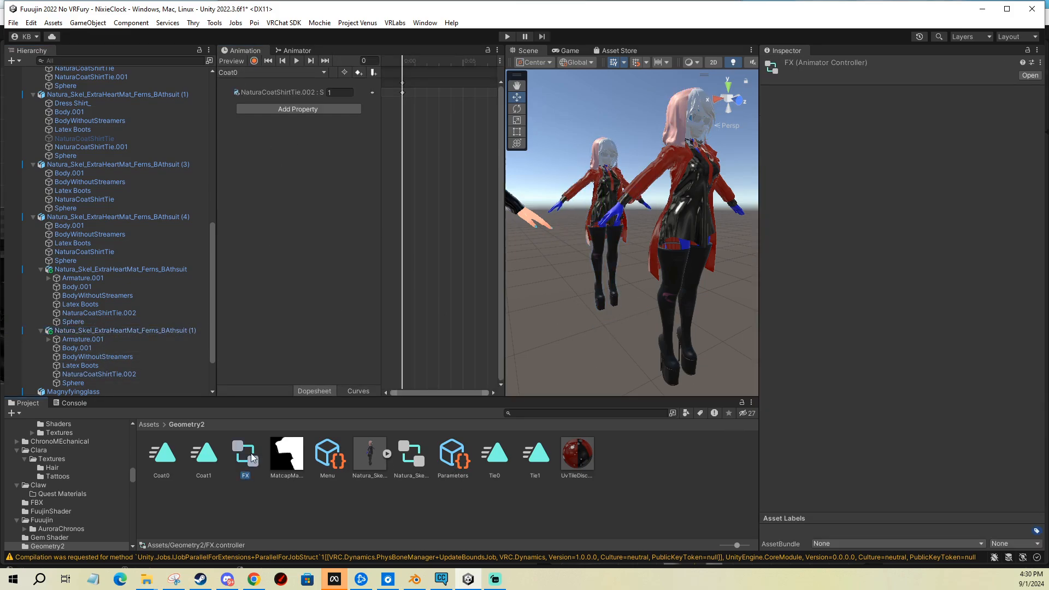
pyautogui.click(311, 51)
pyautogui.click(380, 213)
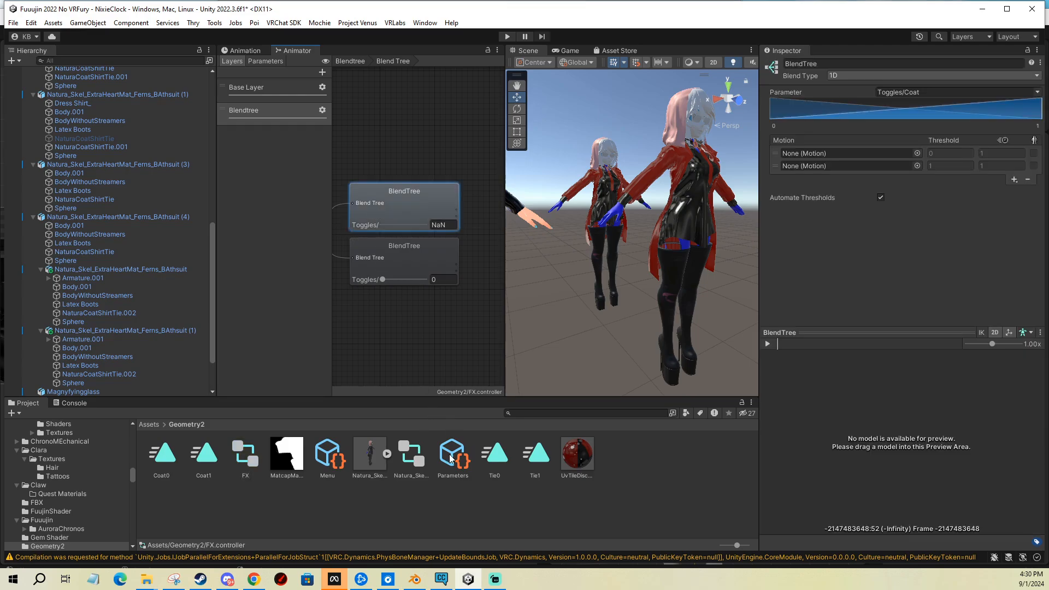
pyautogui.moveTo(163, 453); pyautogui.dragTo(803, 154)
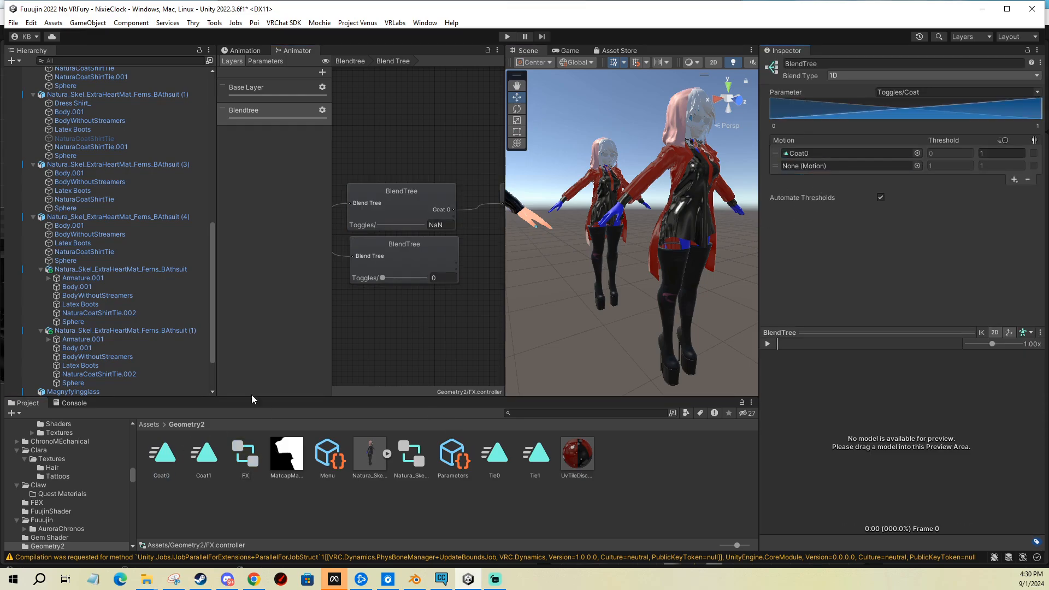
pyautogui.moveTo(204, 453); pyautogui.dragTo(847, 166)
# Step: Assign Tie0 and Tie1 as the first and second motions of the Toggles/Tie blend tree
pyautogui.click(405, 259)
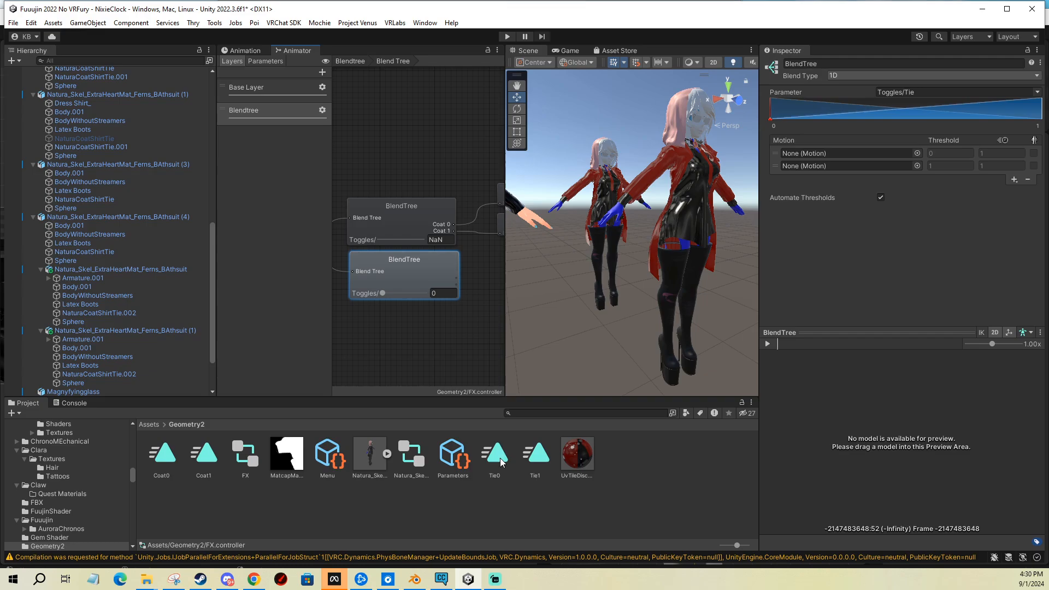
pyautogui.moveTo(501, 462); pyautogui.dragTo(803, 154)
pyautogui.moveTo(535, 456); pyautogui.dragTo(830, 171)
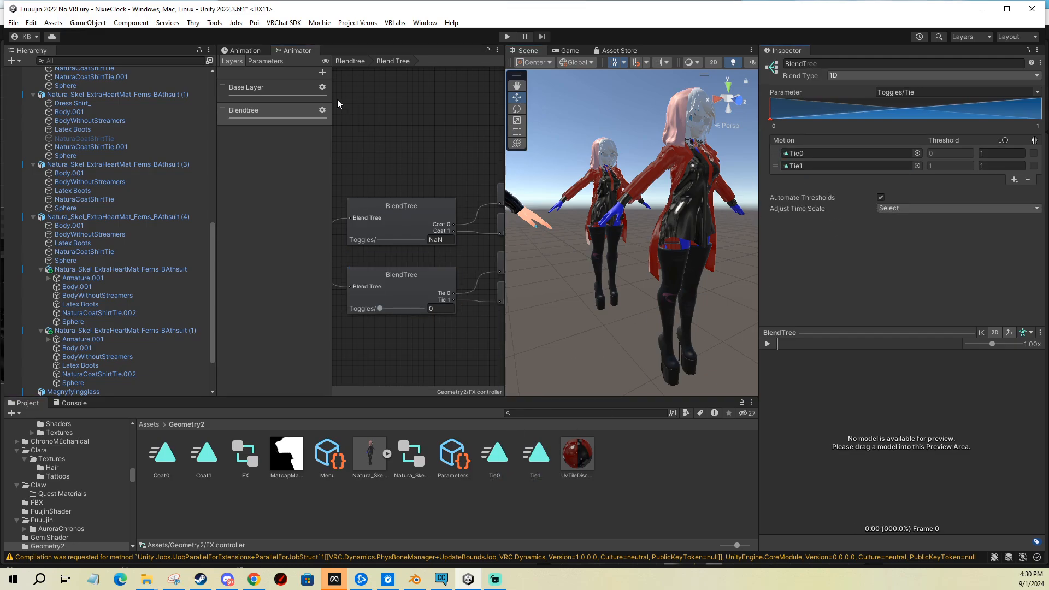
# Step: Assign the FX controller to the duplicated avatar's FX playable layer and review its Animator component
pyautogui.click(141, 330)
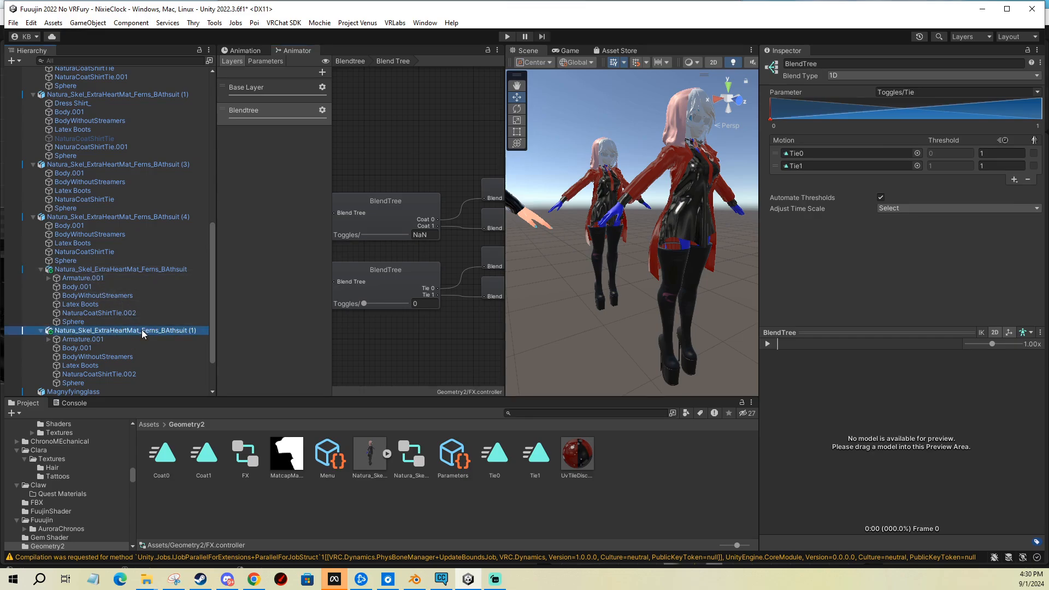
pyautogui.moveTo(252, 462); pyautogui.dragTo(923, 381)
pyautogui.scroll(-5, 880, 344)
pyautogui.scroll(-3, 880, 344)
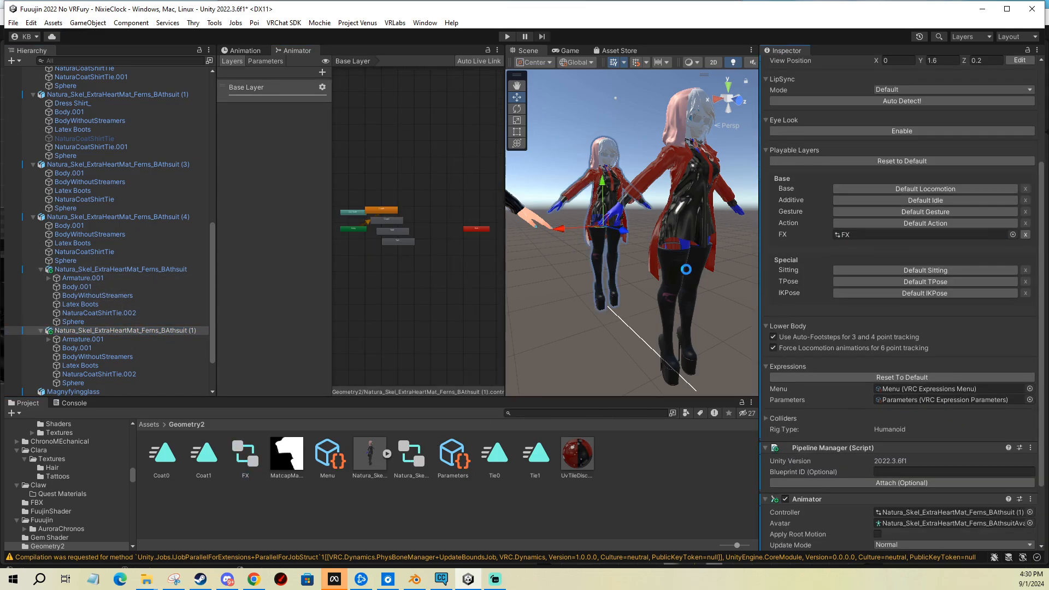
pyautogui.scroll(-3, 912, 349)
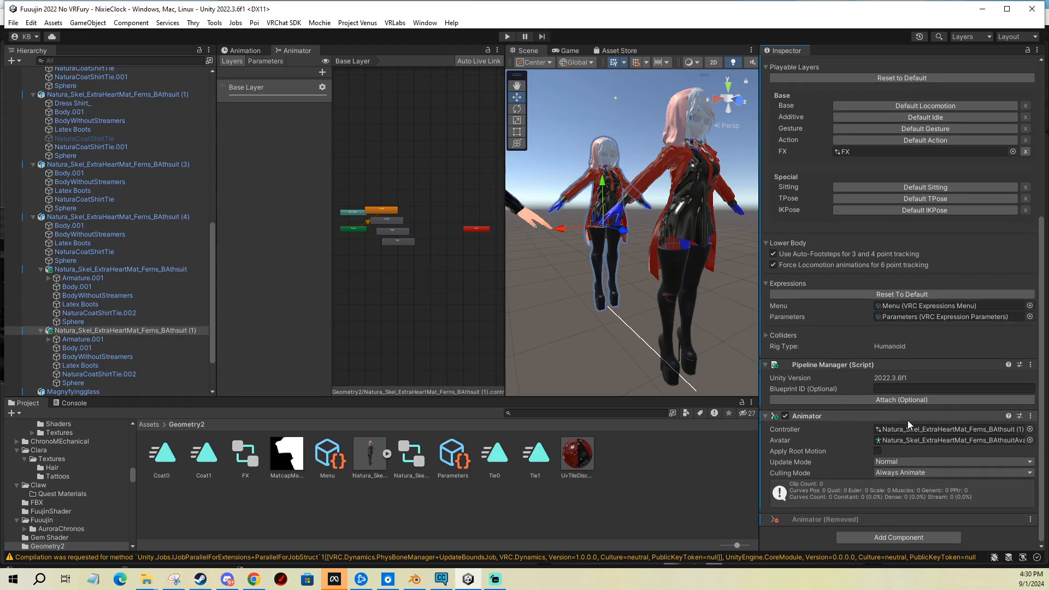
pyautogui.scroll(10, 915, 367)
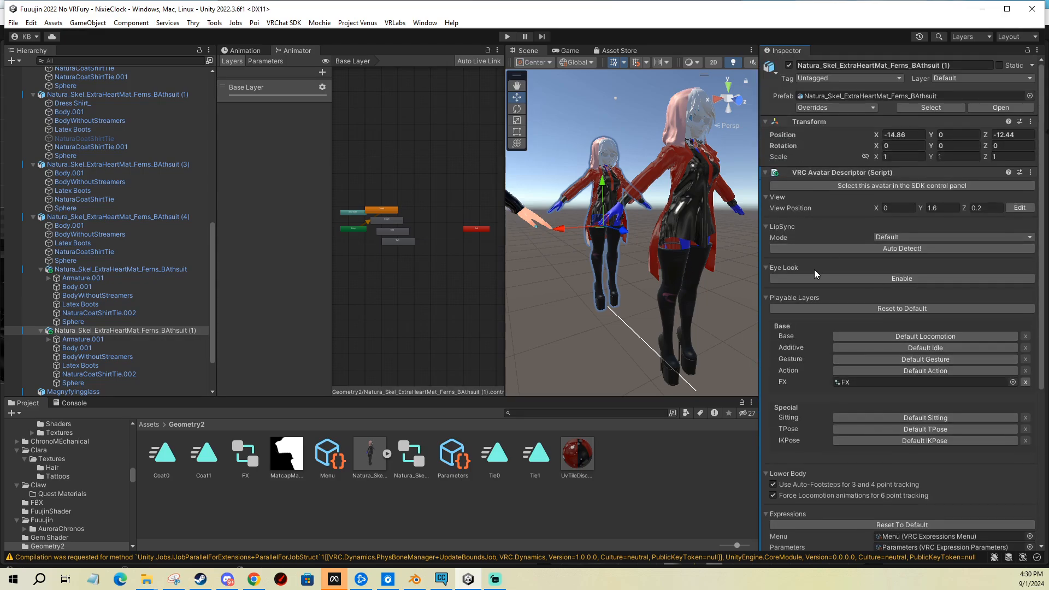
# Step: Delete the duplicated Natura_Skel_ExtraHeartMat_Ferns_BAthsuit (1) avatar from the scene
pyautogui.scroll(5, 619, 183)
pyautogui.keyDown('alt'); pyautogui.moveTo(619, 182); pyautogui.dragTo(635, 206); pyautogui.keyUp('alt')
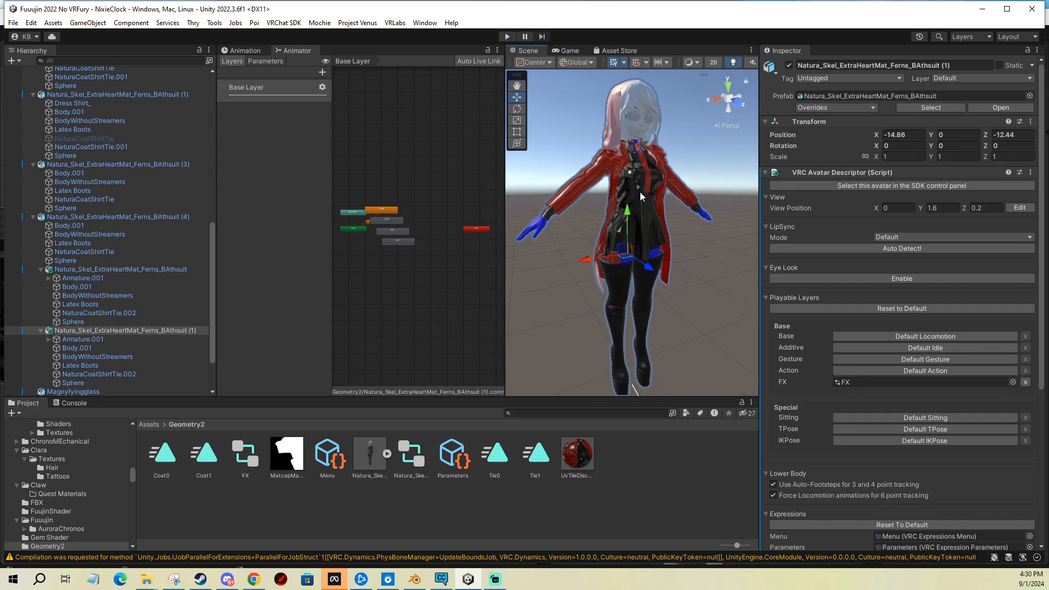
pyautogui.scroll(-5, 650, 209)
pyautogui.moveTo(662, 210); pyautogui.dragTo(632, 203, button='middle')
pyautogui.scroll(4, 632, 203)
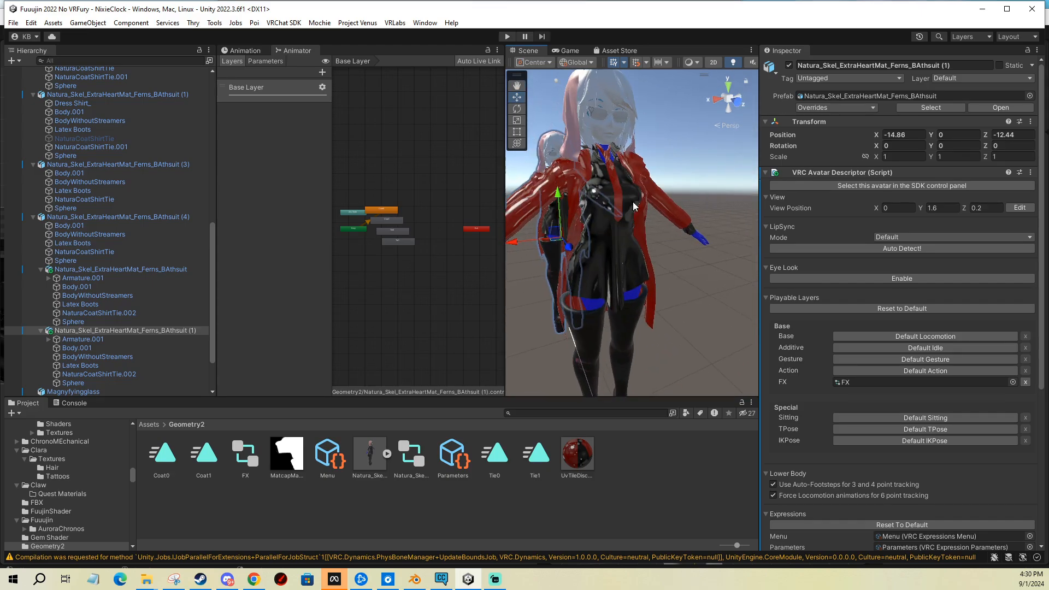
pyautogui.press('Delete')
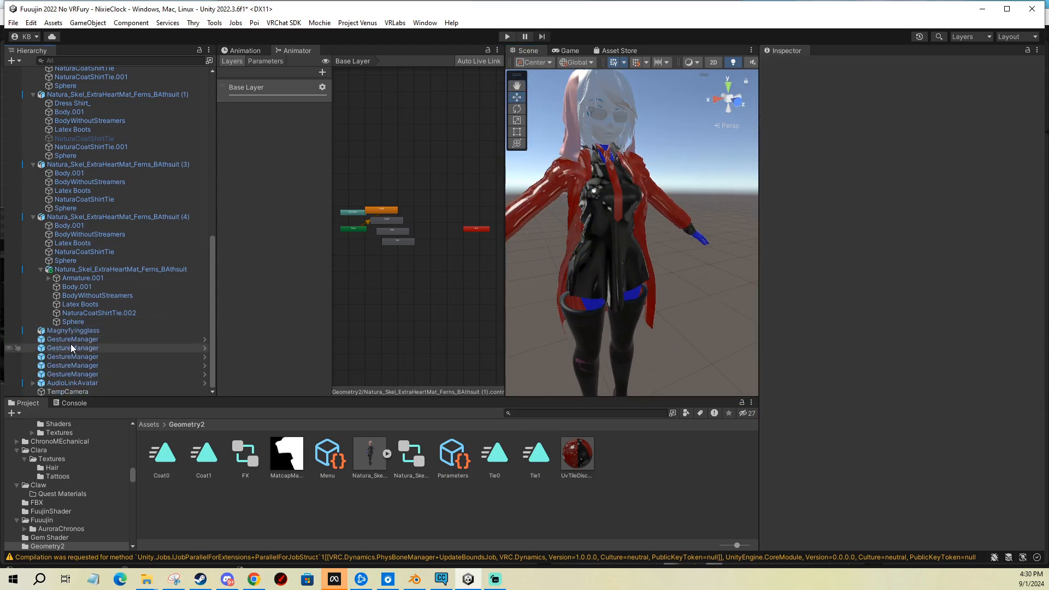
# Step: Enter play mode, return to the scene view, and open the Expressions menu of the first GestureManager
pyautogui.click(71, 339)
pyautogui.click(507, 36)
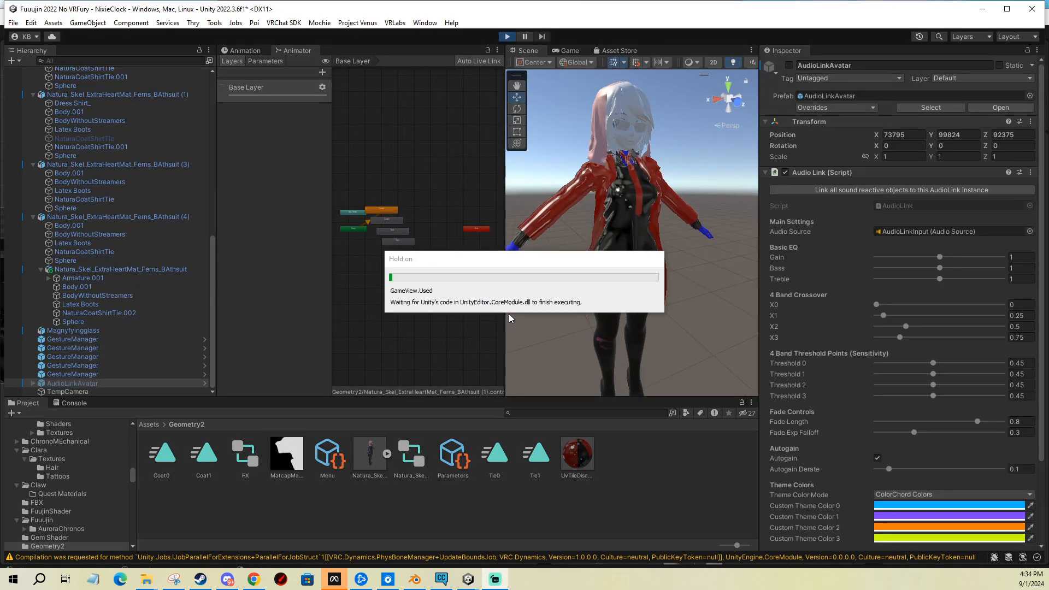
pyautogui.click(526, 50)
pyautogui.click(73, 340)
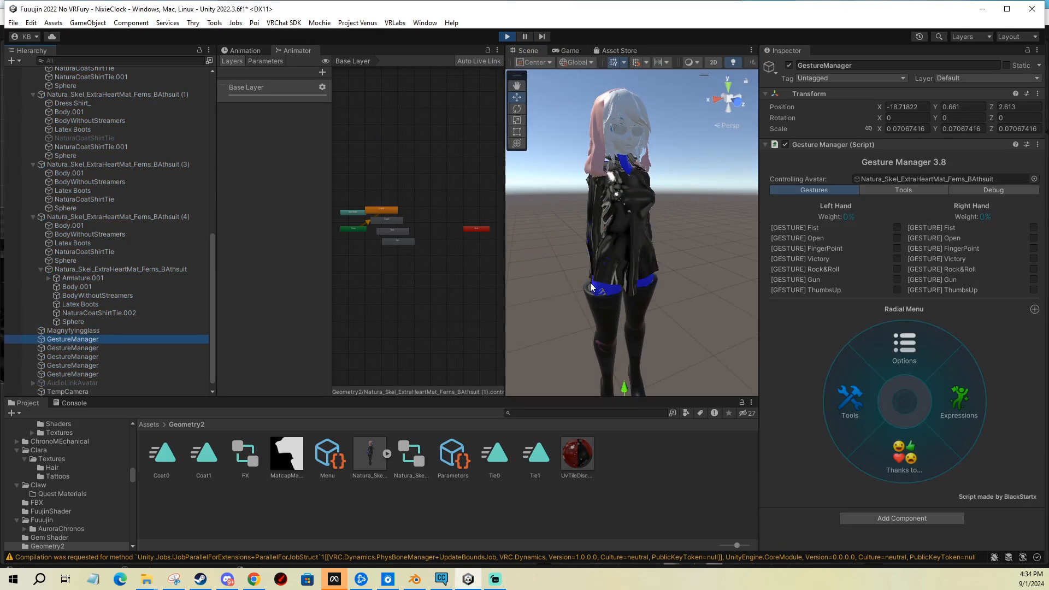
pyautogui.click(956, 402)
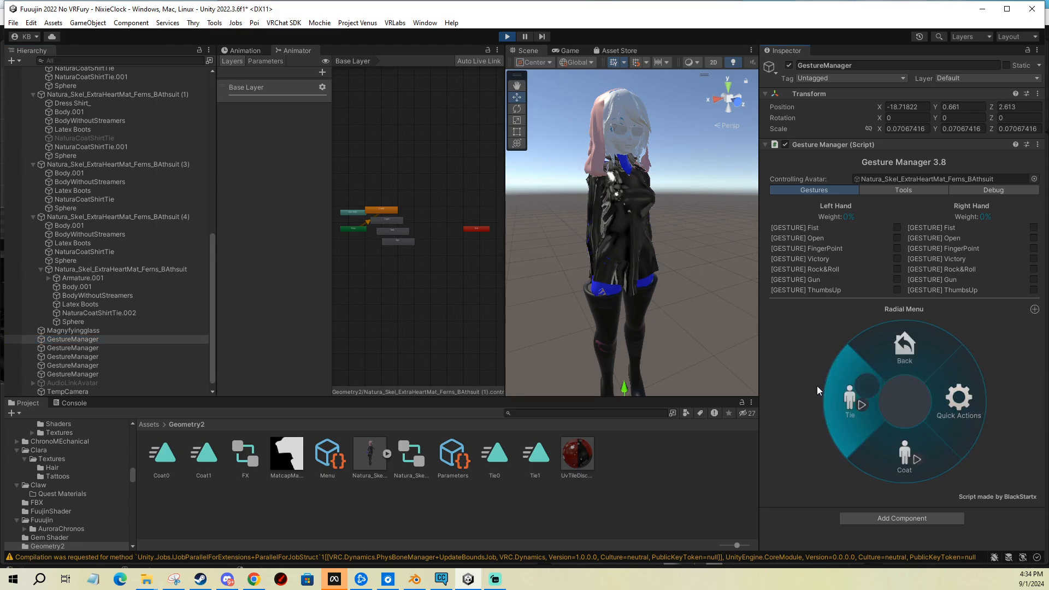
# Step: Test the Coat and Tie toggles by switching them on and off repeatedly in the radial menu
pyautogui.click(905, 454)
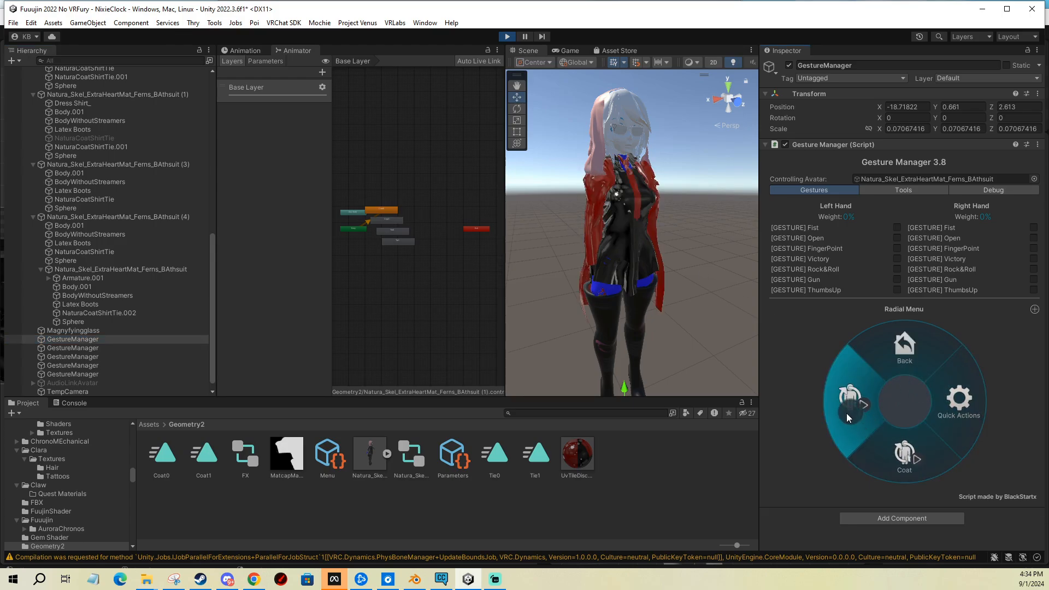
pyautogui.click(901, 445)
pyautogui.click(906, 444)
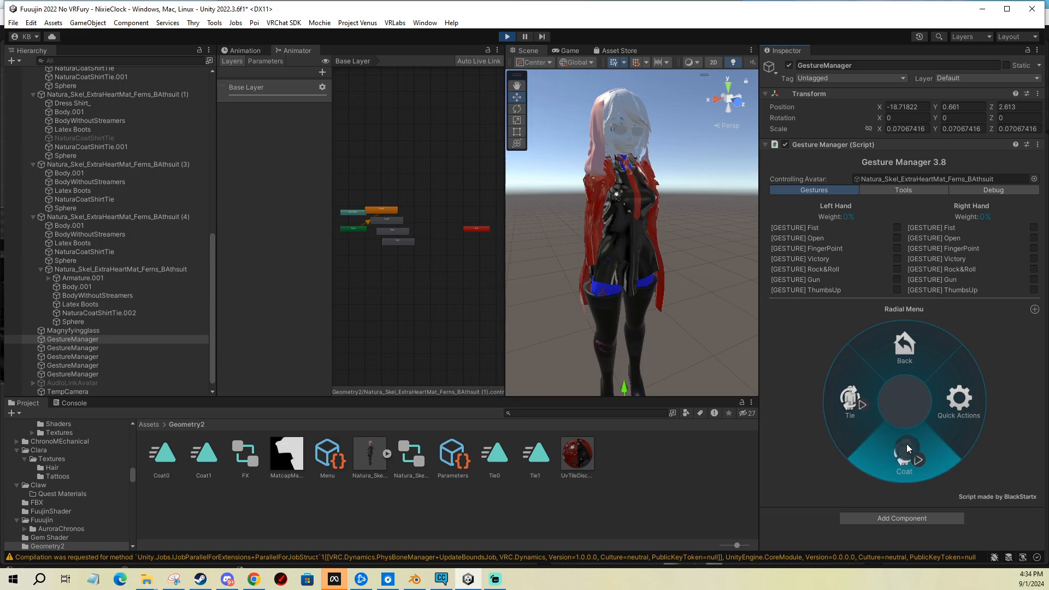
pyautogui.click(870, 398)
pyautogui.click(903, 445)
pyautogui.click(868, 408)
pyautogui.click(903, 444)
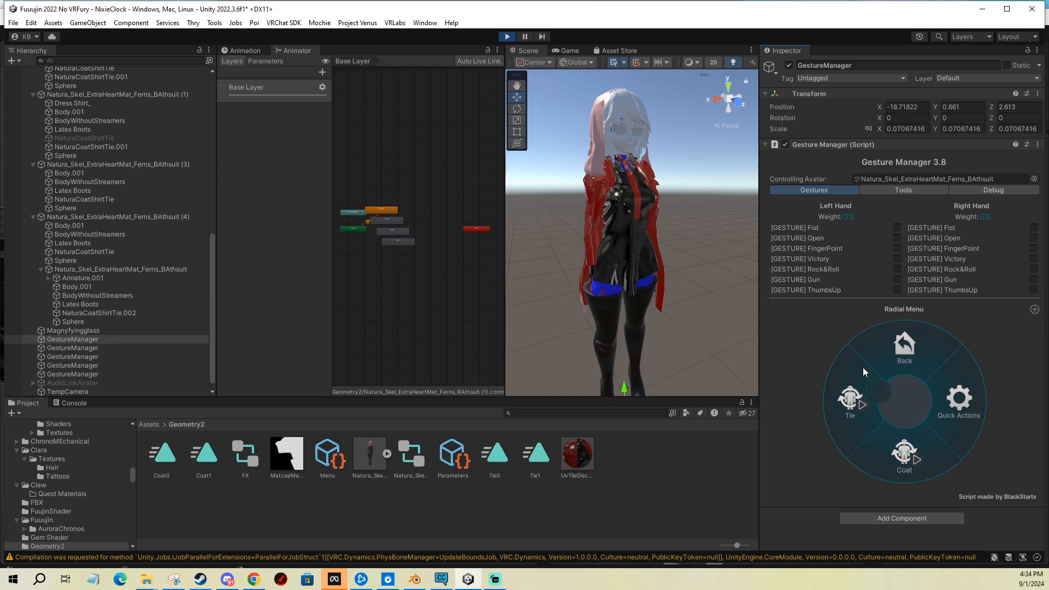
pyautogui.click(864, 387)
pyautogui.click(910, 445)
pyautogui.click(869, 406)
pyautogui.click(906, 444)
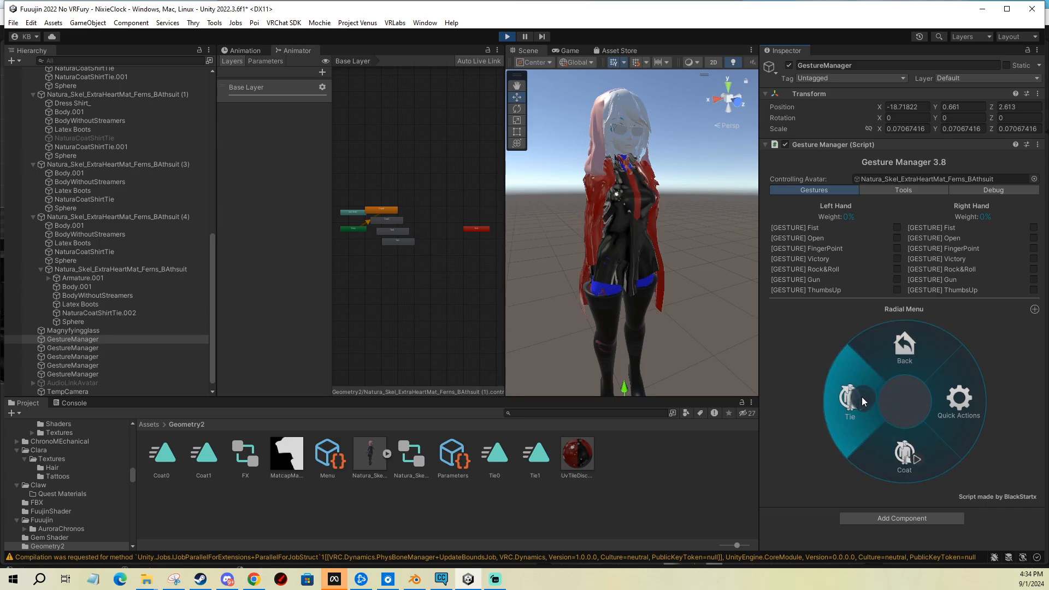
pyautogui.click(861, 397)
pyautogui.click(910, 439)
pyautogui.click(865, 400)
pyautogui.click(908, 440)
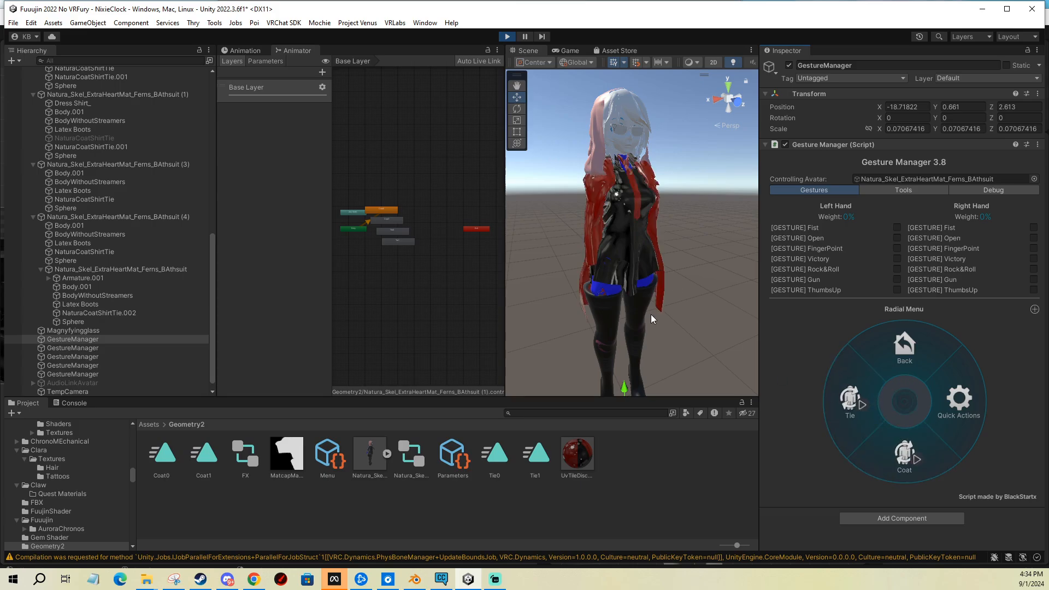